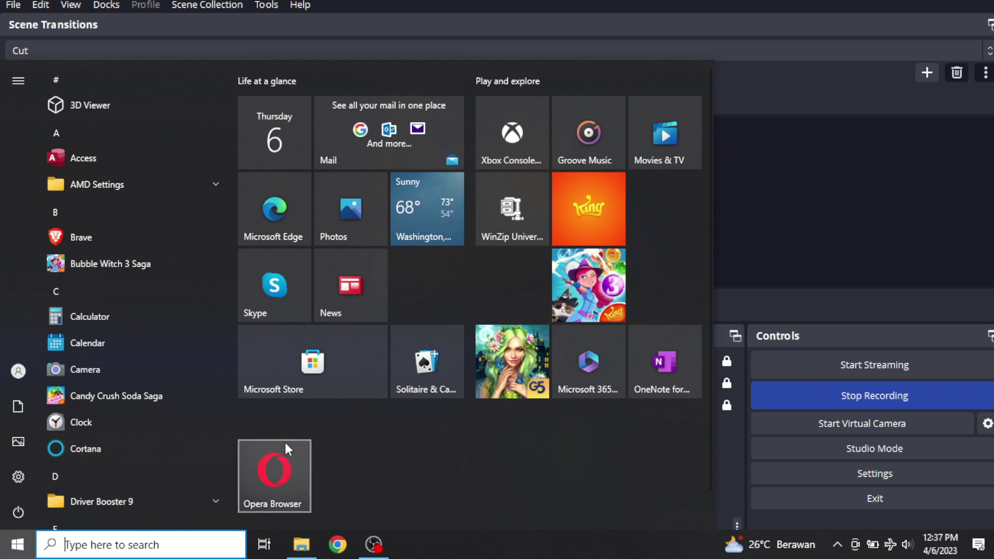
Search the Start menu for 'w' and launch Word to its start screen.
left_click(176, 542)
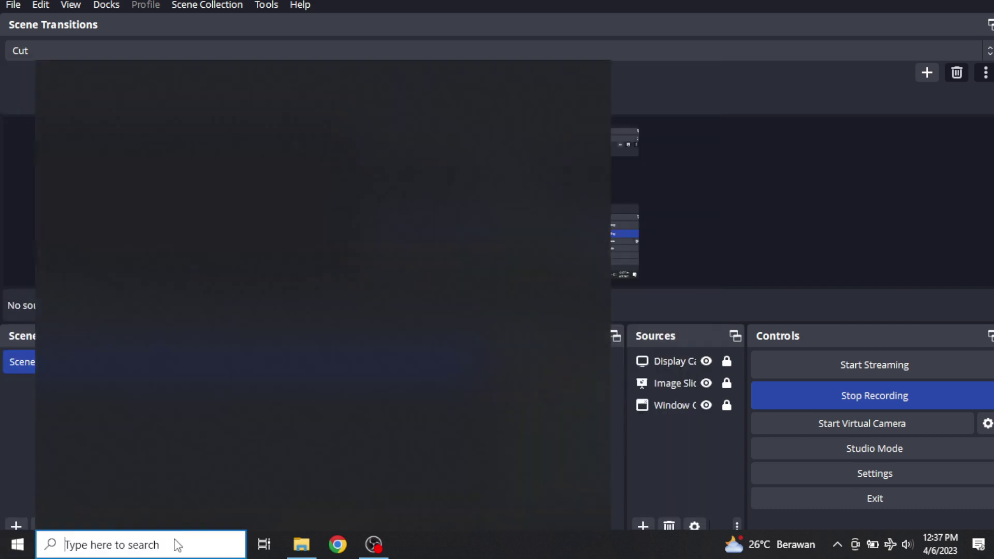
type("w")
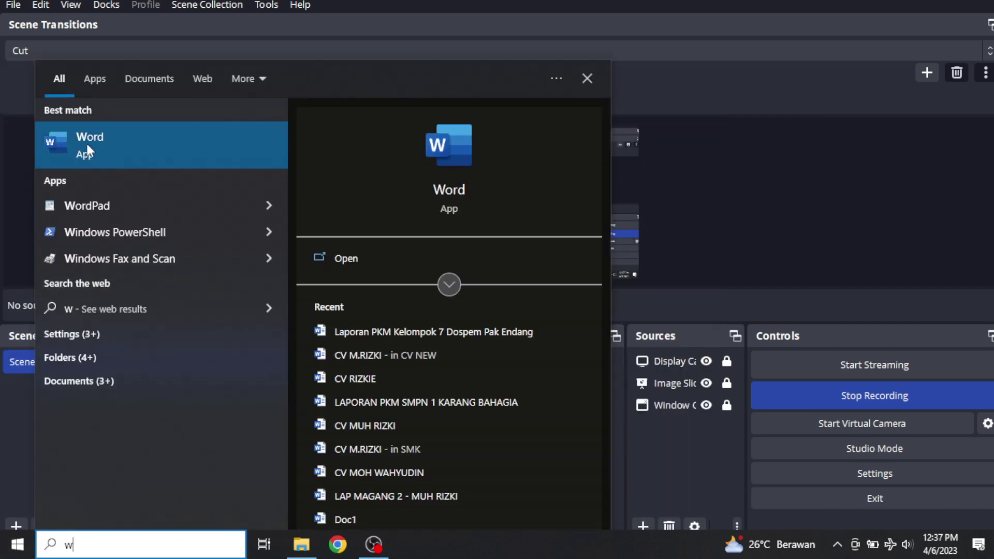
left_click(76, 144)
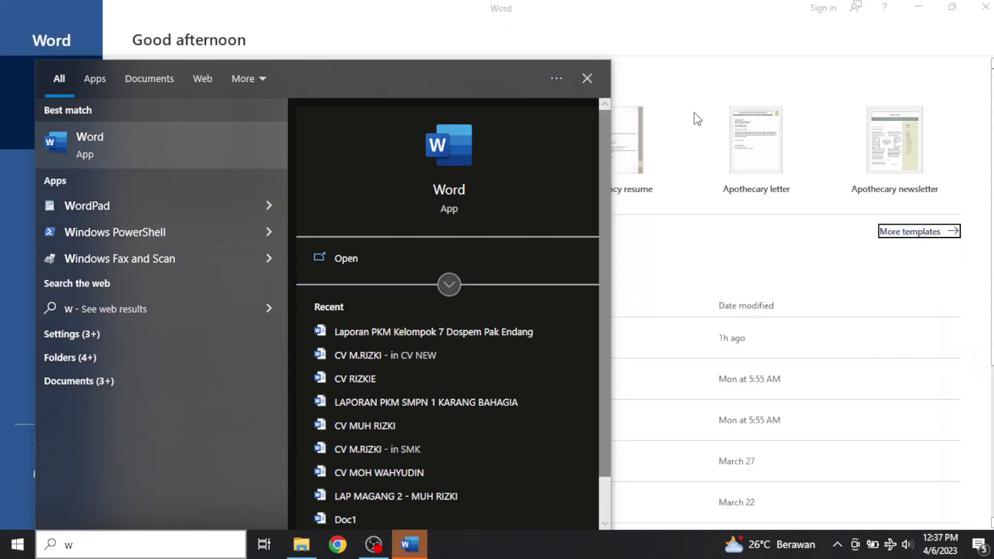
left_click(695, 64)
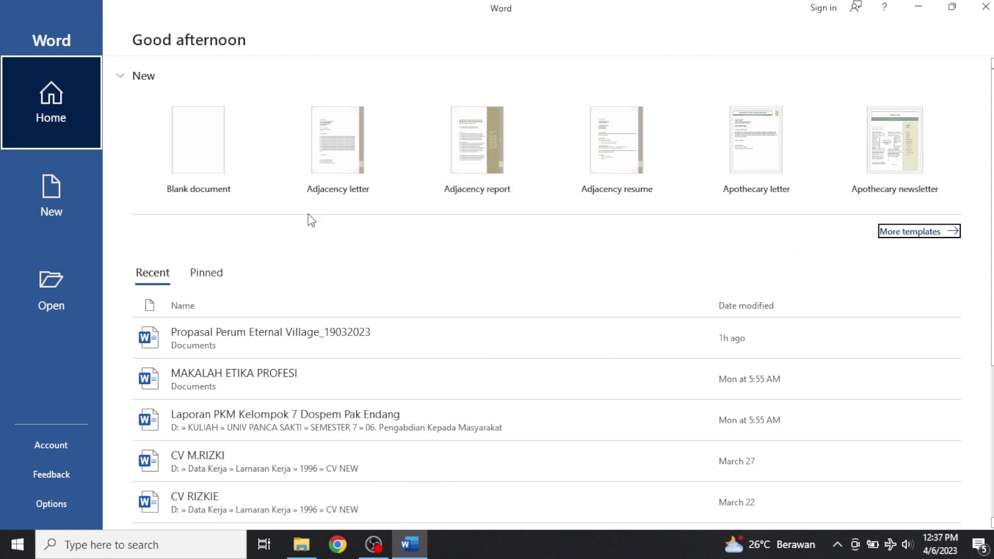
Create a blank document set to Times New Roman at size 12.
left_click(223, 163)
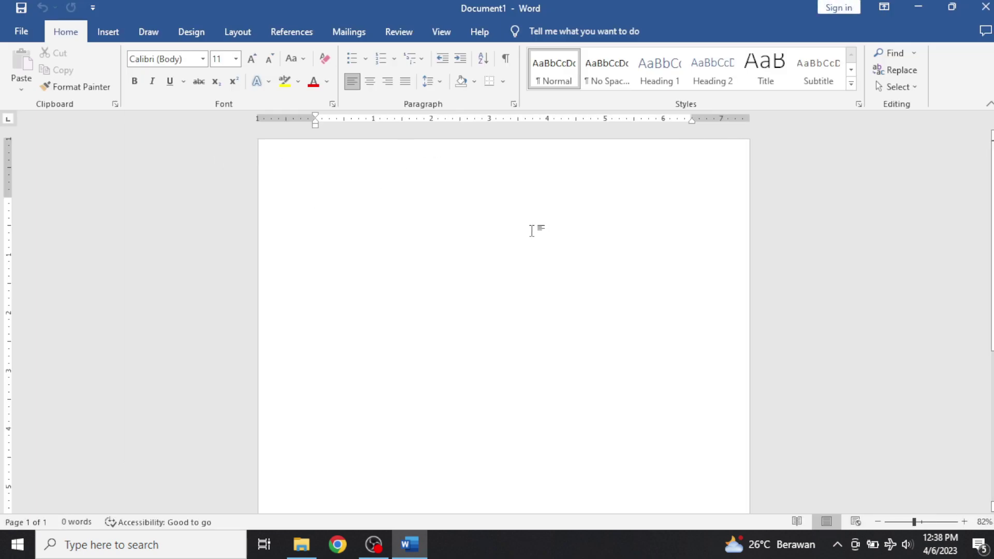
left_click(203, 59)
left_click(210, 146)
left_click(251, 58)
Type the title CURRICULUM VITAE and make it bold and underlined.
type("CU")
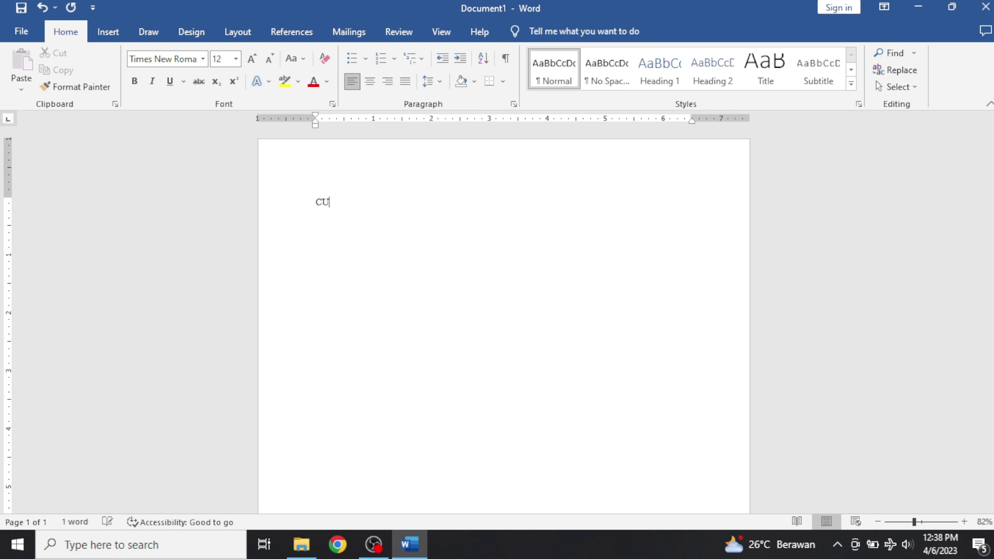
type("RRICULUM VITAE")
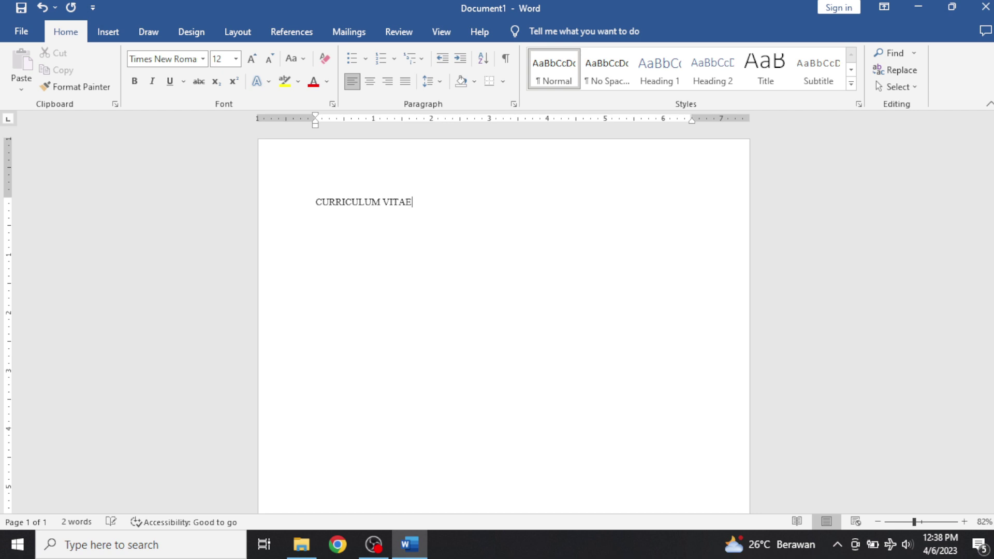
key("shift+Left")
key("shift+Left")
key("shift+Left")
key("shift+Left")
key("shift+Left")
key("shift+Left")
key("shift+Left")
key("shift+Left")
key("shift+Left")
key("shift+Left")
key("shift+Left")
key("shift+Left")
key("shift+Left")
key("shift+Left")
key("shift+Left")
key("shift+Left")
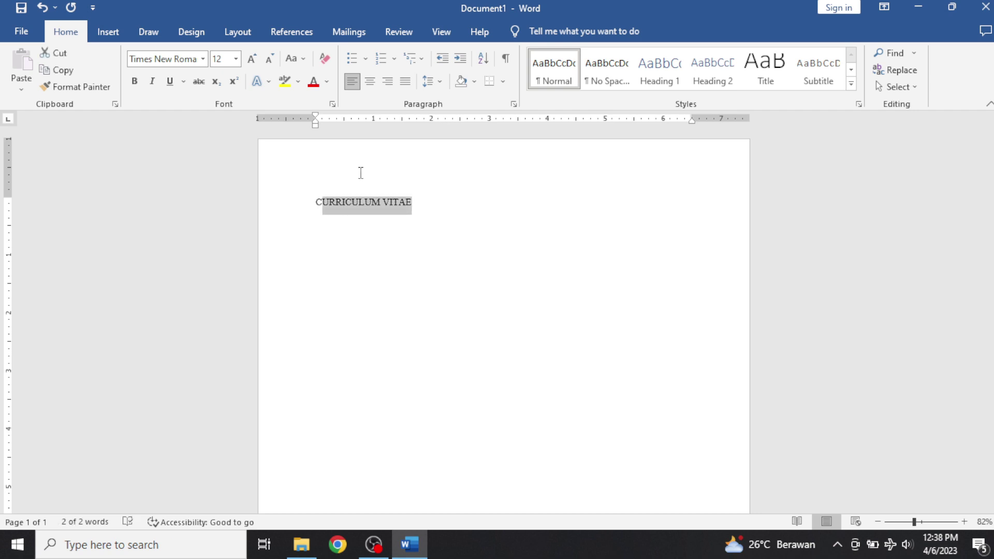
key("ctrl+u")
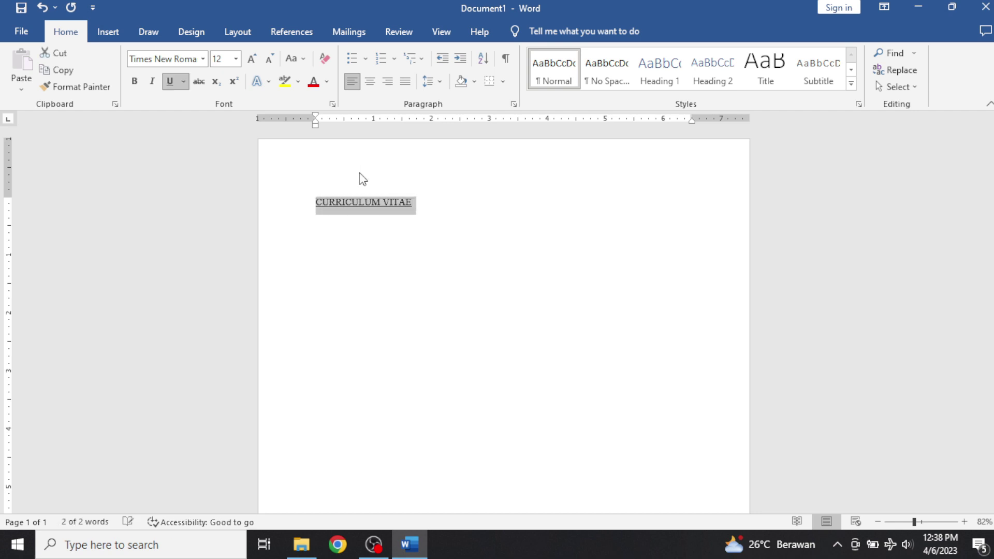
key("ctrl+b")
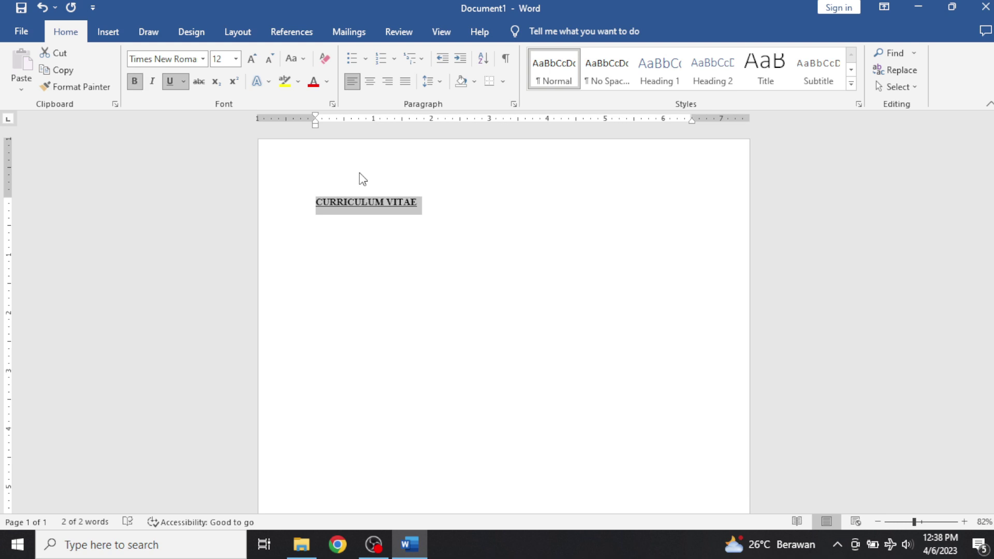
Start a new line below the title with bold and underline turned off.
key("End")
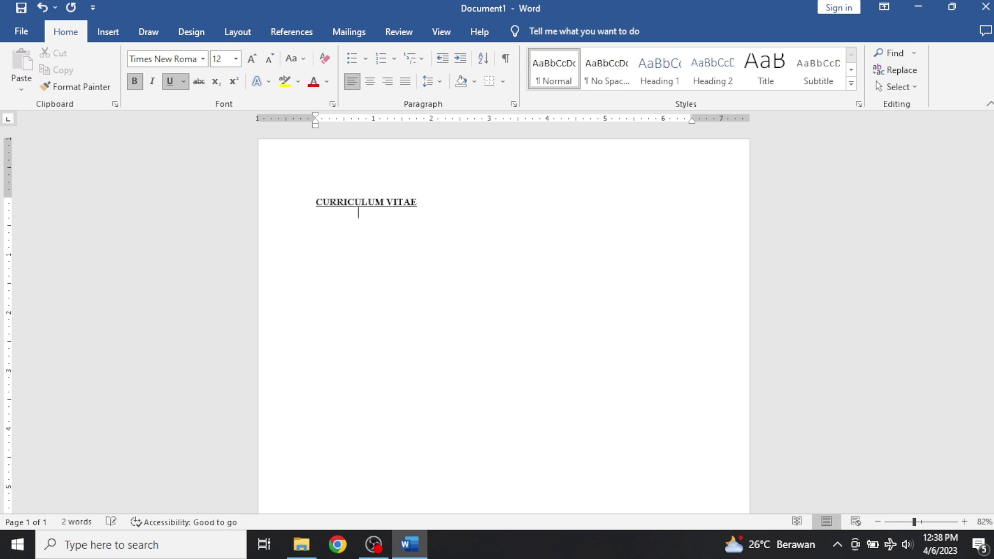
key("Return")
key("ctrl+u")
key("ctrl+b")
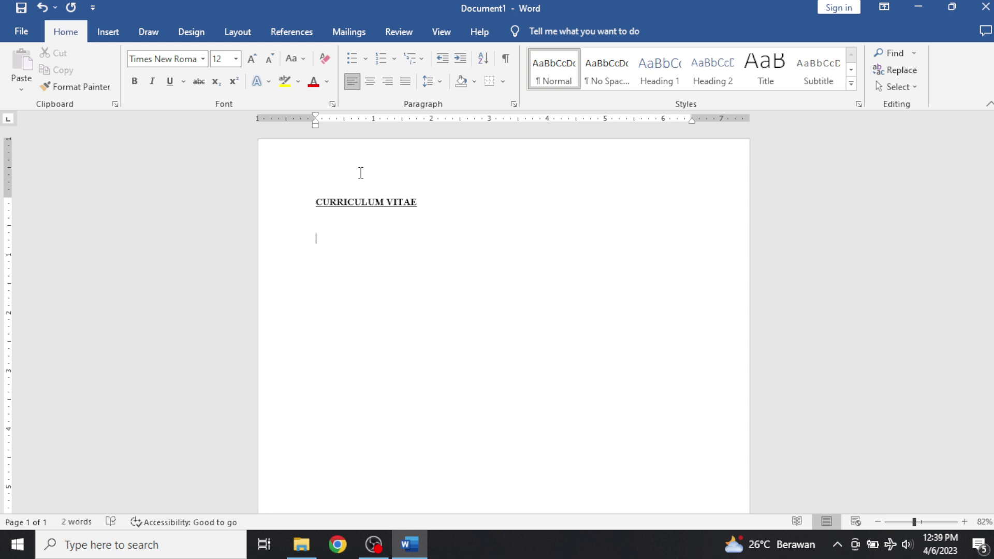
Type the heading INFORMASI PRIBADI and draft a tabbed 'Nama :' line beneath it.
type("INFORMASI PRIBADI")
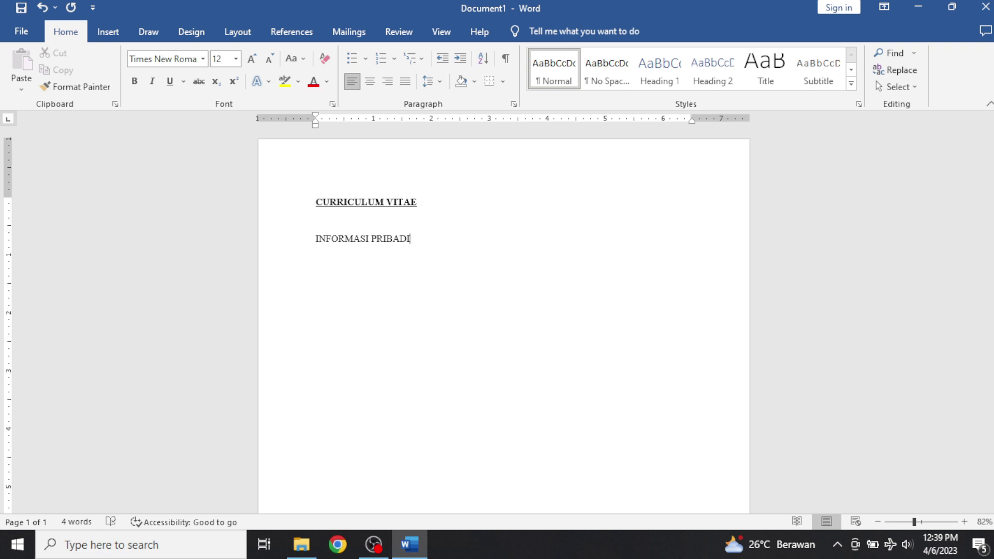
key("Return")
type("NAMA")
key("BackSpace")
key("BackSpace")
key("BackSpace")
type("ama")
key("Tab")
type(":")
Draft a 'Jenis Kelamin :' line, then erase the drafted field lines.
key("Return")
type("Jrenis Kelamin")
key("Tab")
type(":")
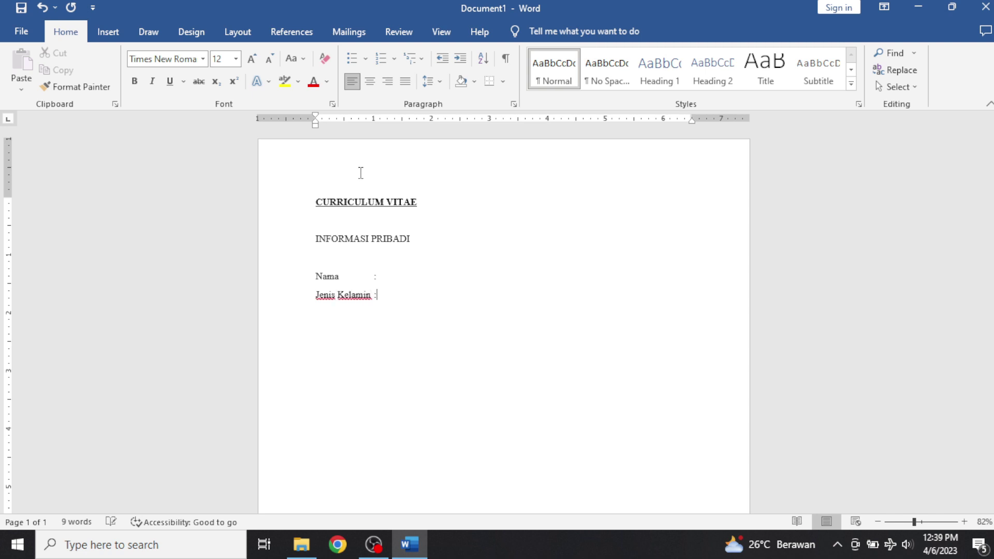
key("Return")
key("BackSpace")
key("BackSpace")
key("BackSpace")
key("BackSpace")
key("BackSpace")
key("BackSpace")
key("BackSpace")
key("BackSpace")
key("BackSpace")
key("BackSpace")
key("BackSpace")
key("BackSpace")
key("BackSpace")
key("BackSpace")
key("BackSpace")
key("BackSpace")
key("BackSpace")
key("BackSpace")
key("BackSpace")
key("BackSpace")
key("BackSpace")
key("BackSpace")
key("BackSpace")
key("BackSpace")
key("BackSpace")
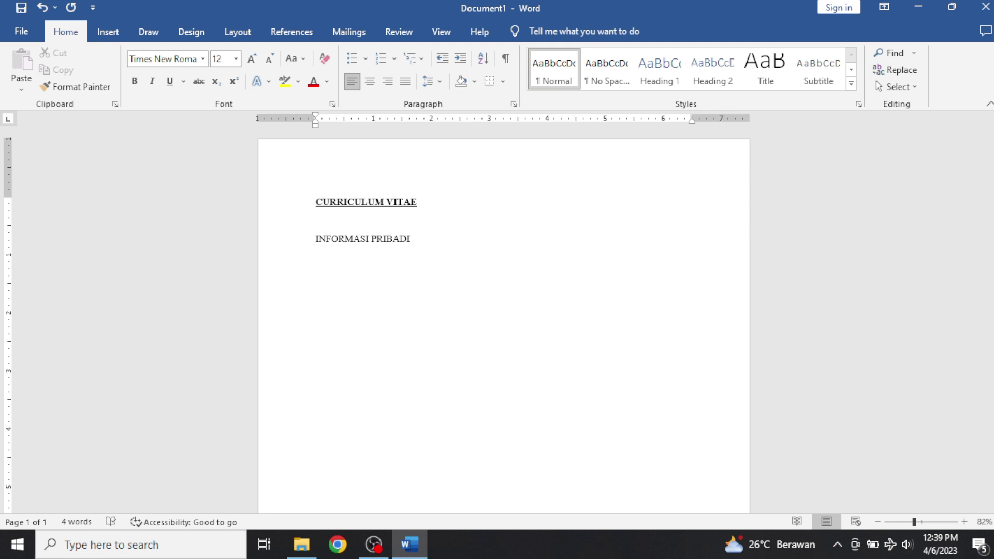
Add the Nama and Tempat Tanggal Lahir labels, each tabbed to a colon.
type("Nama")
key("Tab")
type(":")
key("Return")
type("Tempat ")
type(" Tanggal Lahir")
key("Tab")
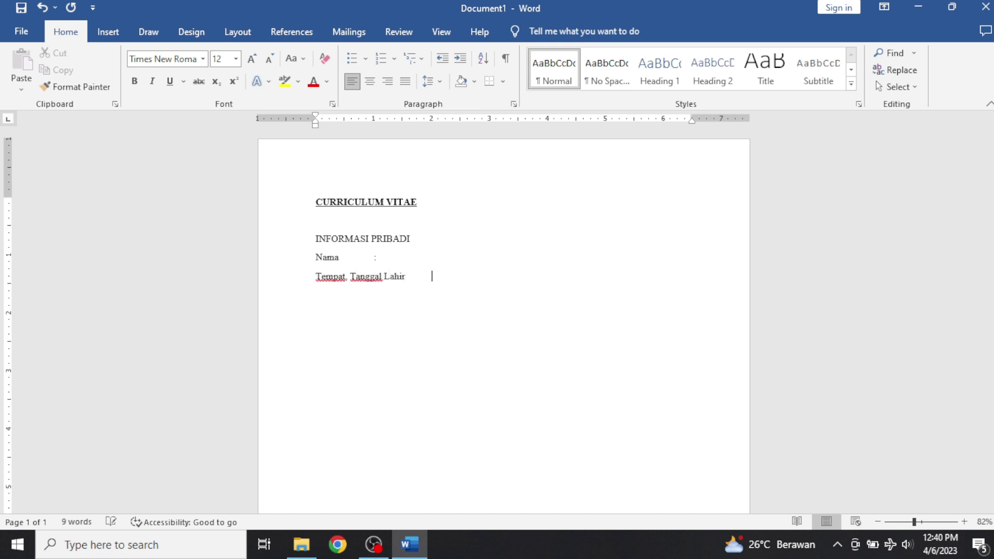
type(":")
key("Return")
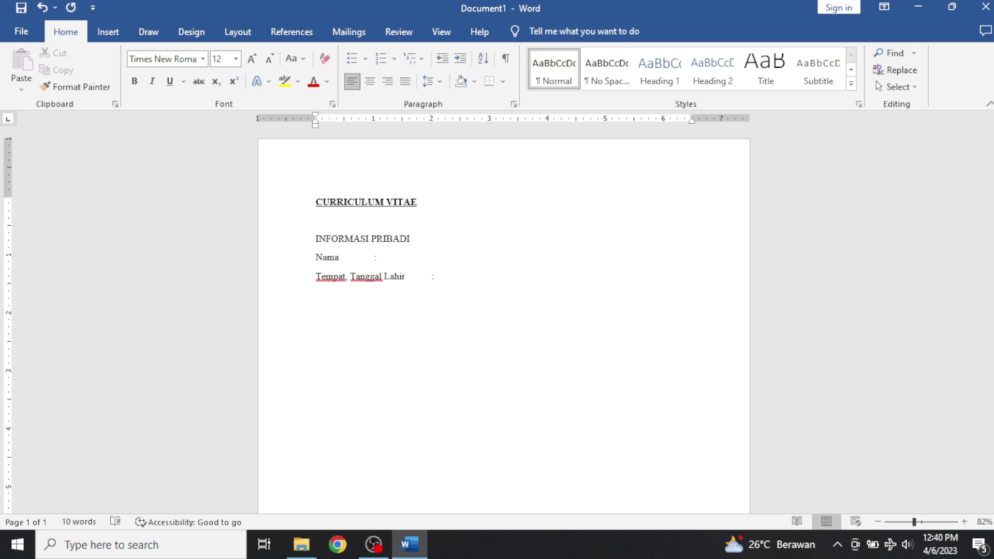
Add the Jenis Kelamin, Agama and Negara labels, with colons after Agama and Negara.
type("Jenis Kelamin")
key("Return")
type("Agama")
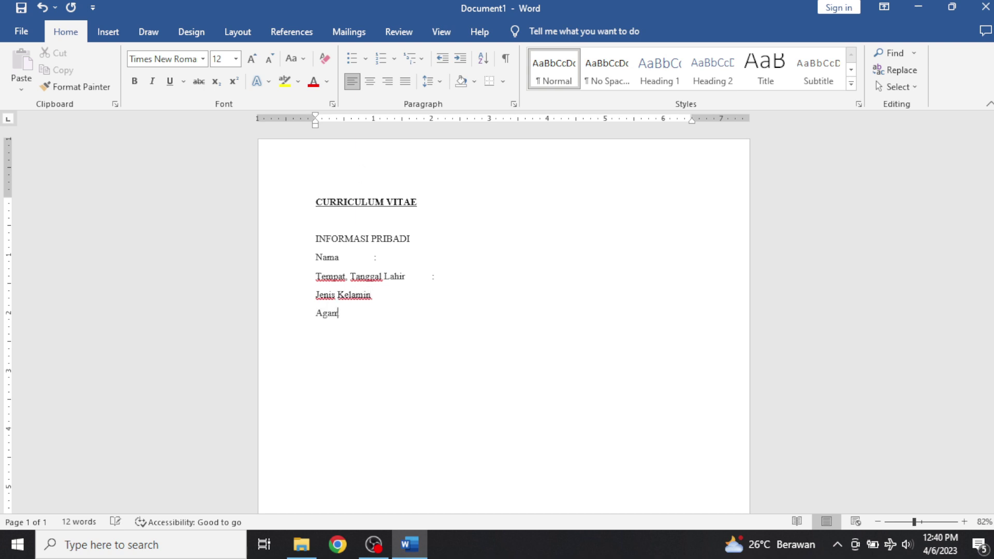
key("Tab")
key("Tab")
key("Tab")
type(":")
key("Return")
type("Negara")
key("Tab")
key("Tab")
type(":")
Add the missing Jenis Kelamin colon, align the Nama colon, and enter the person's name.
key("Up")
key("Up")
key("Tab")
key("Tab")
type(":")
key("Up")
key("Up")
key("Left")
key("Tab")
key("Tab")
key("Right")
type("Mr Kim")
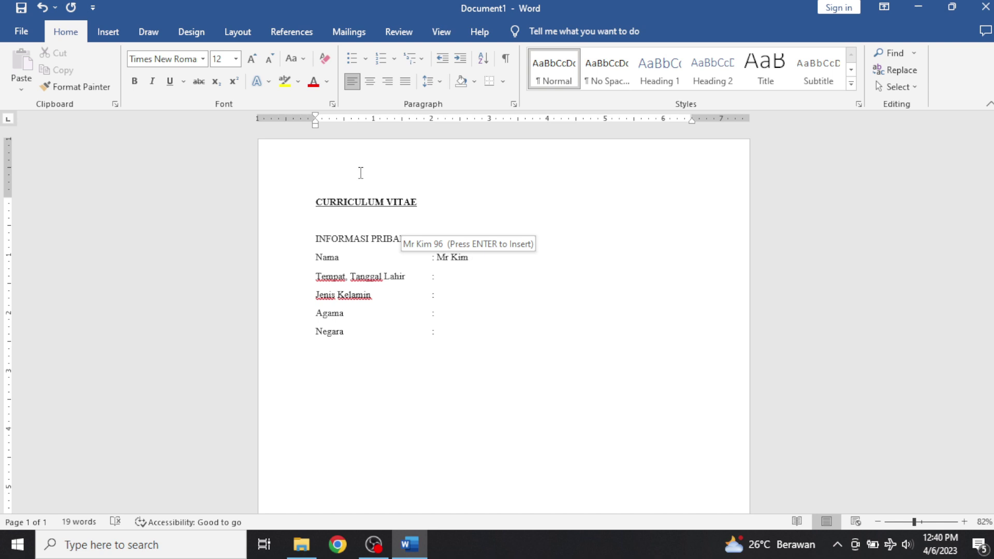
Enter Korea, 07-Maret-1990, Laki-Laki, Islam and Korea (replacing Indo) after the colons.
key("Down")
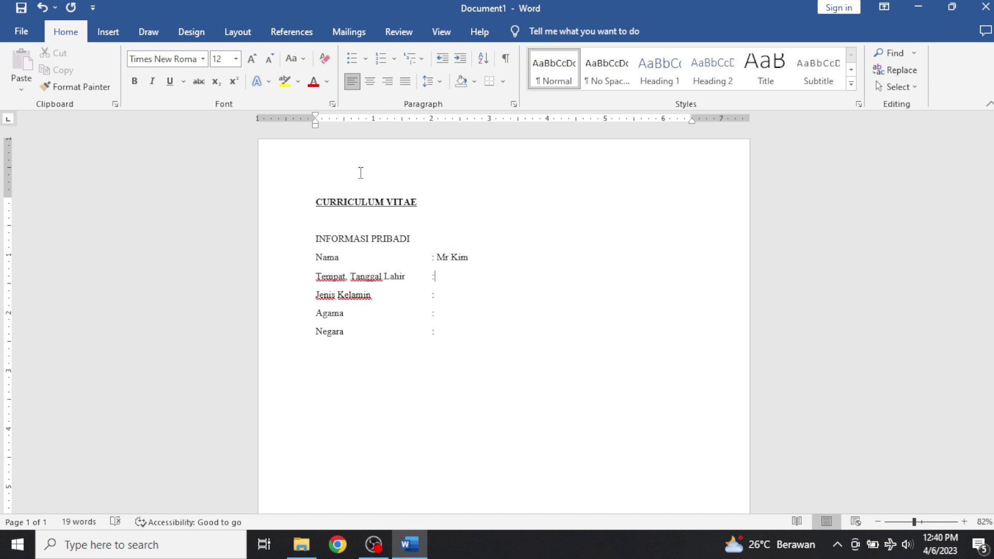
type("Korea, 07-Maret-1990")
key("Down")
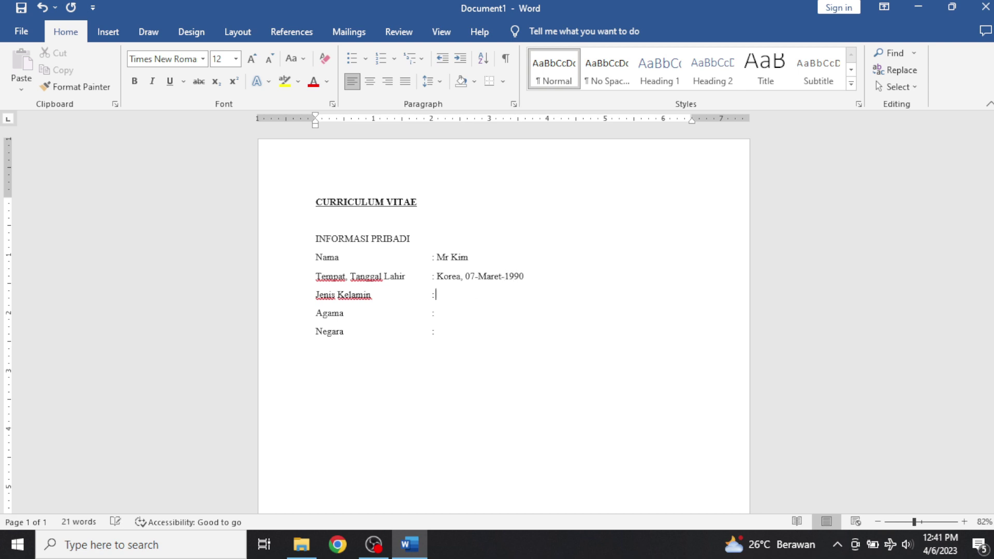
type("Laki-Laki")
key("Down")
type("Islam")
key("Down")
type("In")
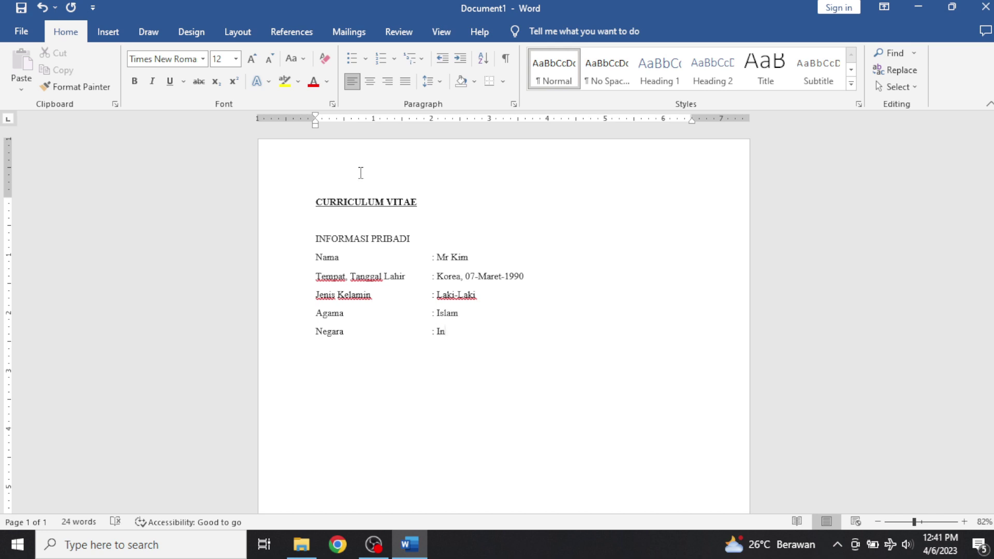
type("do")
key("BackSpace")
key("BackSpace")
key("BackSpace")
key("BackSpace")
type("Korea")
Remove the space after paragraph on the personal-info lines.
left_click_drag(464, 331, 321, 258)
left_click(440, 82)
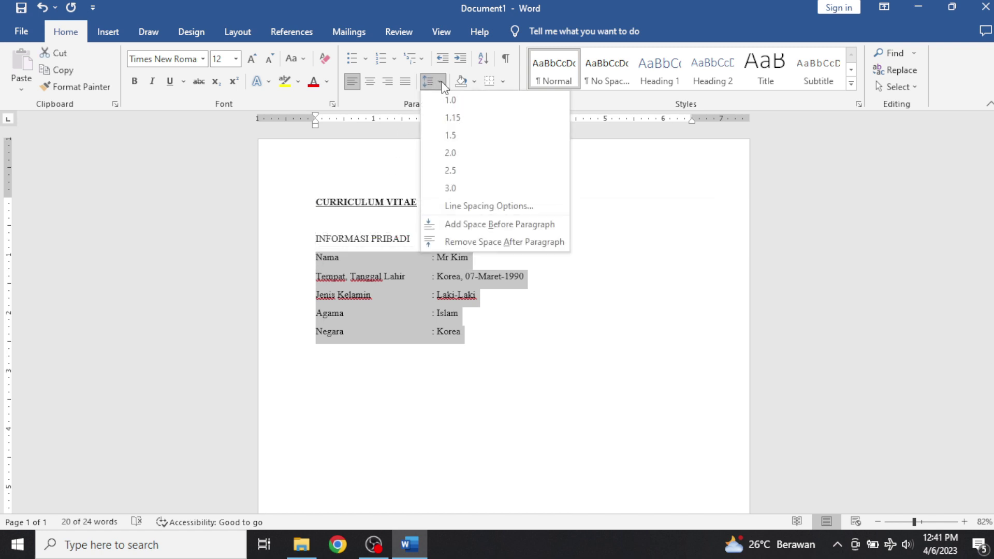
left_click(468, 239)
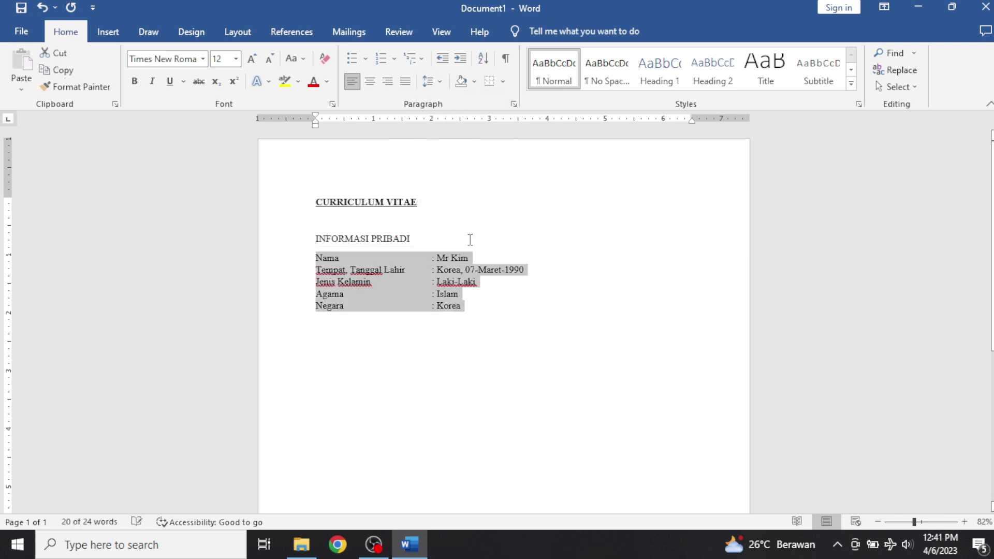
Add the heading LATAR BELAKANG PENDIDIKAN with 'Pendidikan terakhir' on the line below.
left_click(480, 306)
key("Return")
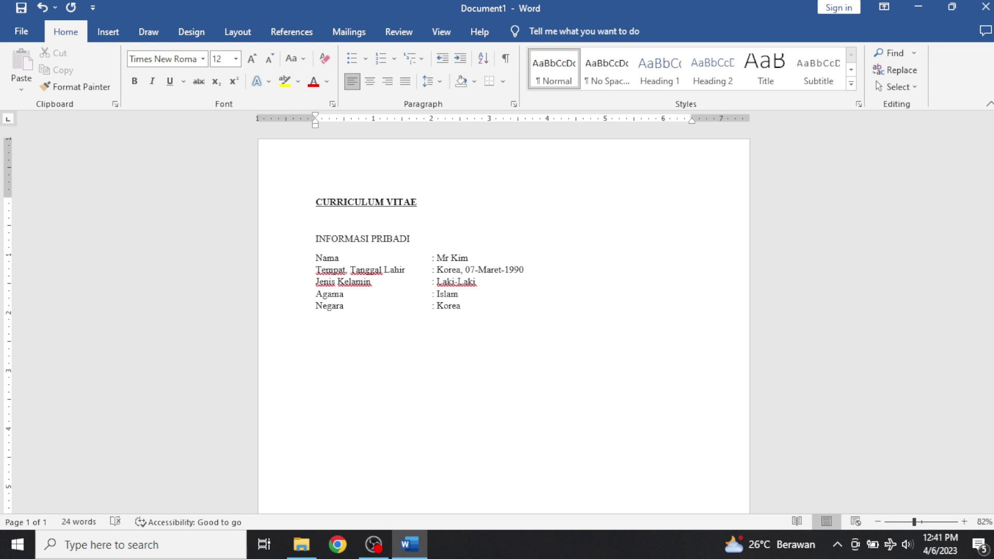
type("LATAR BELAKANG PENDIDIKAN")
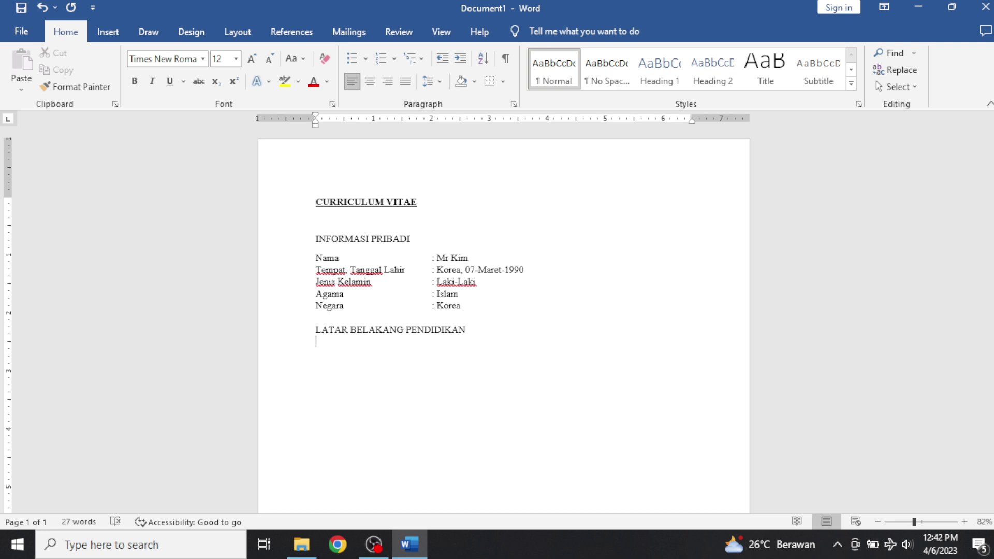
key("Return")
type("Pendidikan terakhir")
Add a tabbed colon after Pendidikan terakhir and a 'Program Studi :' line below.
key("Tab")
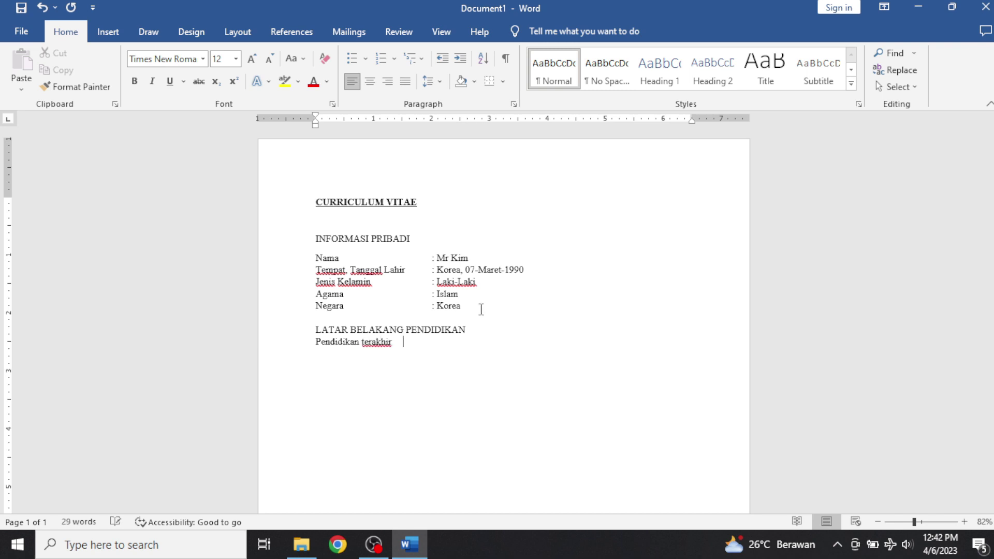
type(":")
key("Return")
type("Program Studi")
key("Tab")
type(":")
Capitalise 'Terakhir' and enter UNIVERSITAS KOREA after its colon.
key("Up")
key("Left")
key("BackSpace")
type("T")
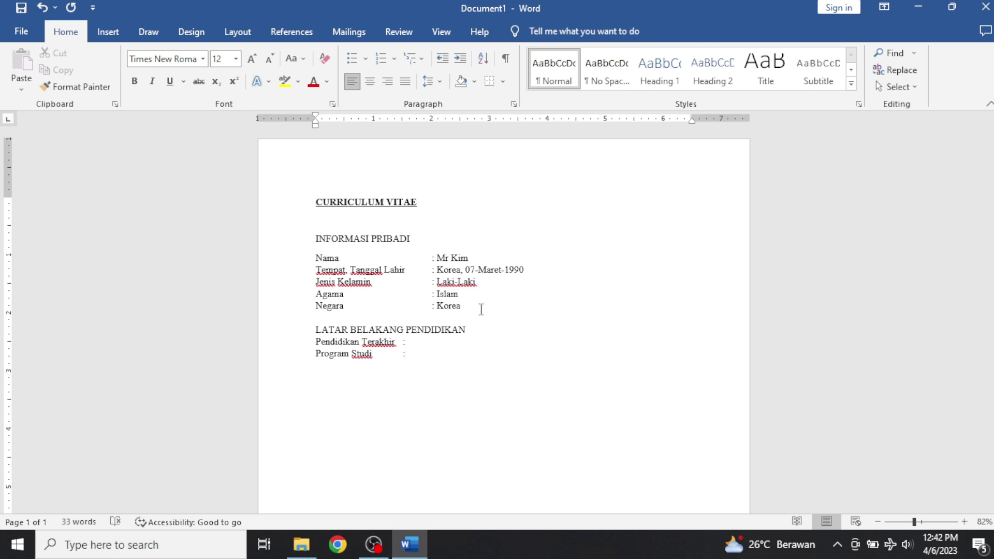
key("Up")
key("Tab")
key("BackSpace")
key("BackSpace")
key("BackSpace")
type("UNIVERSITAS KOR")
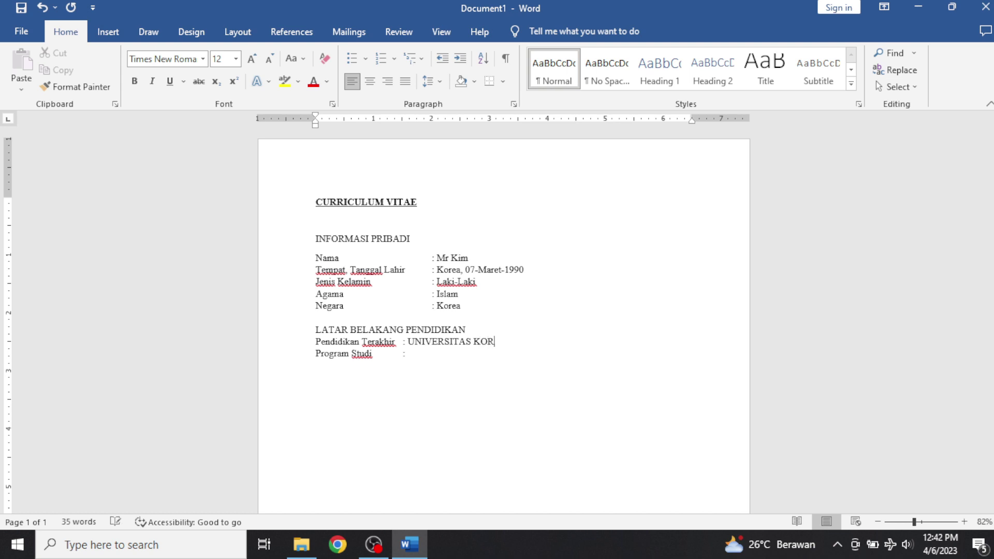
type("EA")
Enter TEKNIK INFORMATIKA for Program Studi and append (2017-2021) to the university line.
left_click(406, 354)
key("Tab")
type("TEKNIK INFORMATIKA")
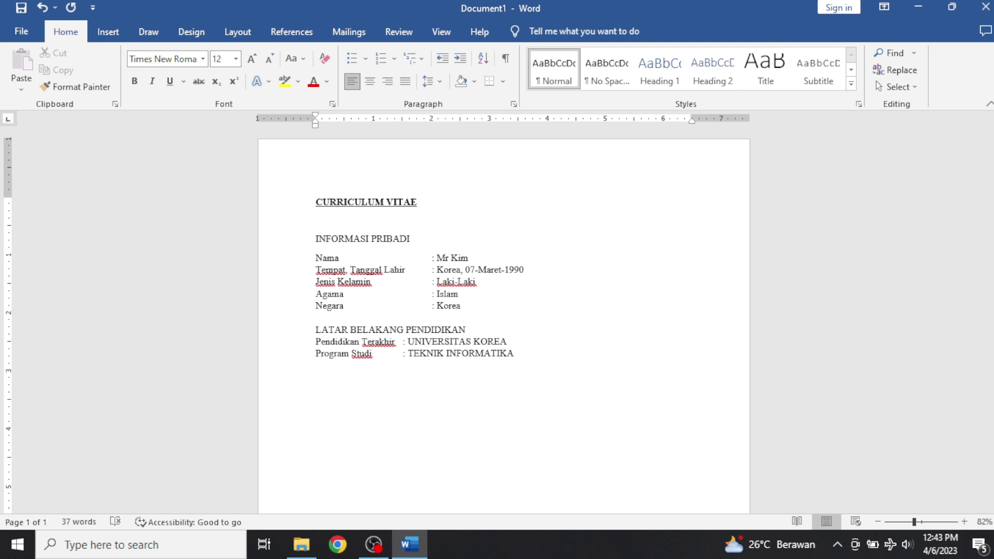
left_click(508, 341)
type("(2017-2021)")
key("Down")
Add the heading PERAN UTAMA KARIR and the line 'Saya mempunyai pengalaman diantaranya sebagai :'.
key("Return")
key("Return")
type("PERAN")
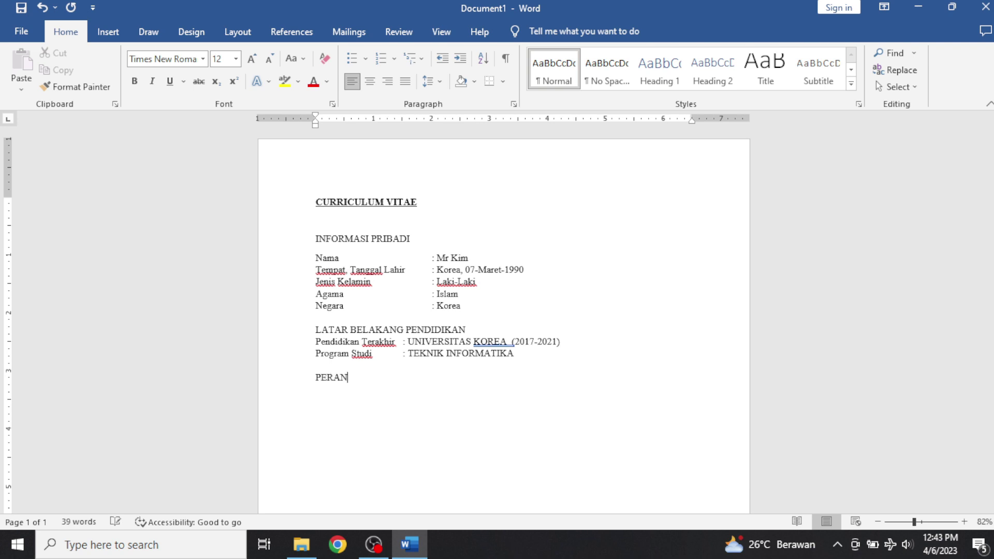
type(" UTAMA KARIR")
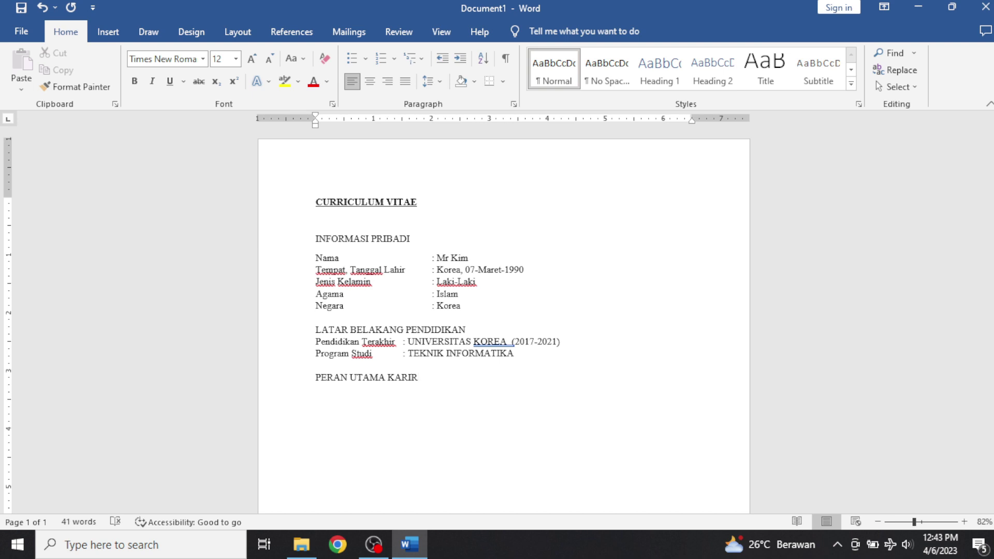
key("Return")
type("a")
key("BackSpace")
type("Saya mempur")
type("yai pe")
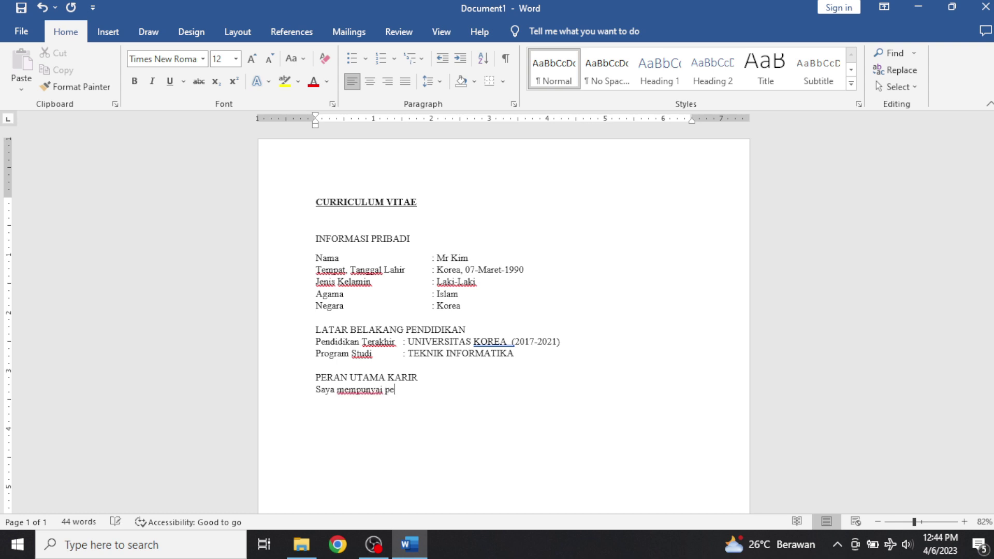
type("ngalaman diantaranya")
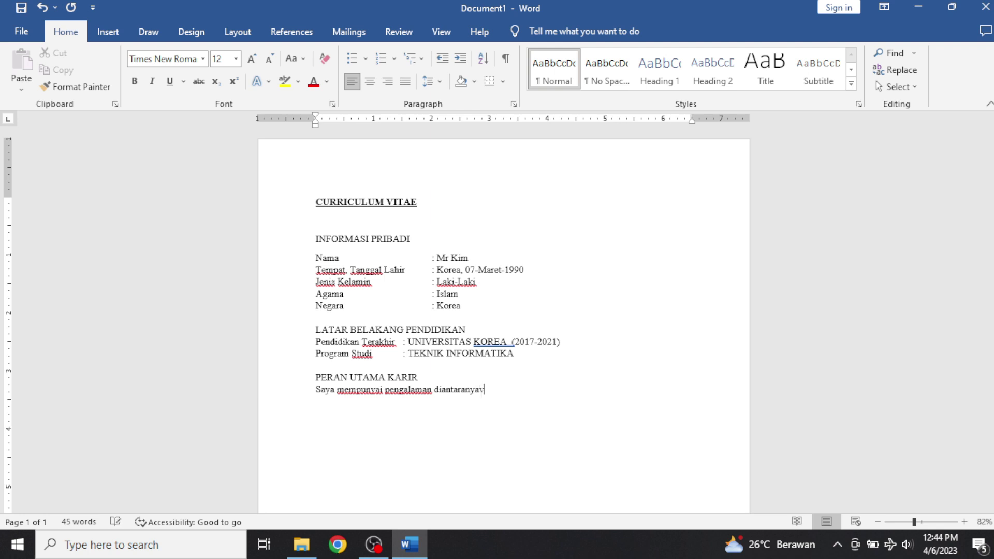
type(" sebagai :")
key("Return")
Create a numbered list of Staff QC, Leader QC and Admin QC.
type("1. S")
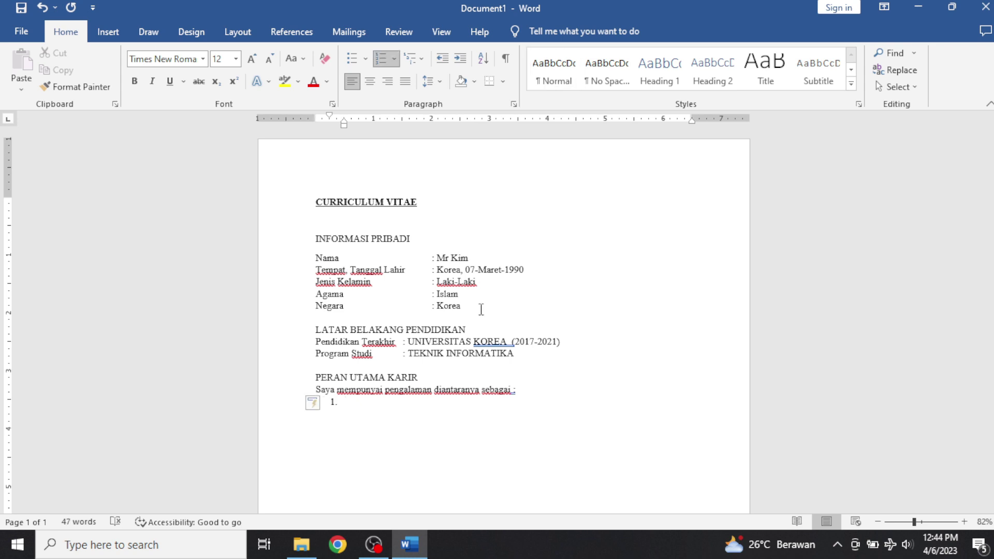
type("taff QC")
key("Return")
type("Leade")
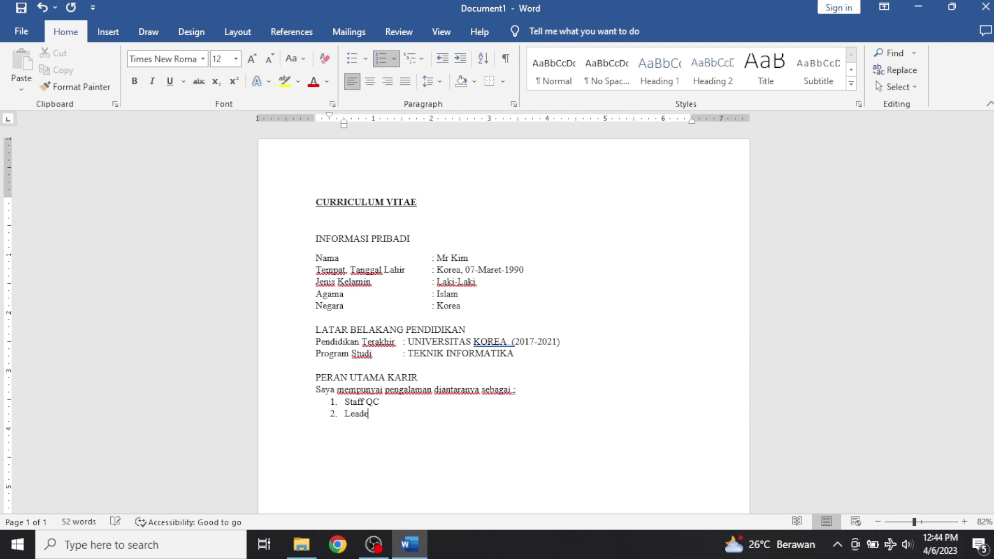
type("r QC")
key("Return")
type("Admin QC")
End the numbering and begin the paragraph 'Banyak ilmu yang saya dapatkan ketika saya bekerja dulu…'.
key("BackSpace")
key("BackSpace")
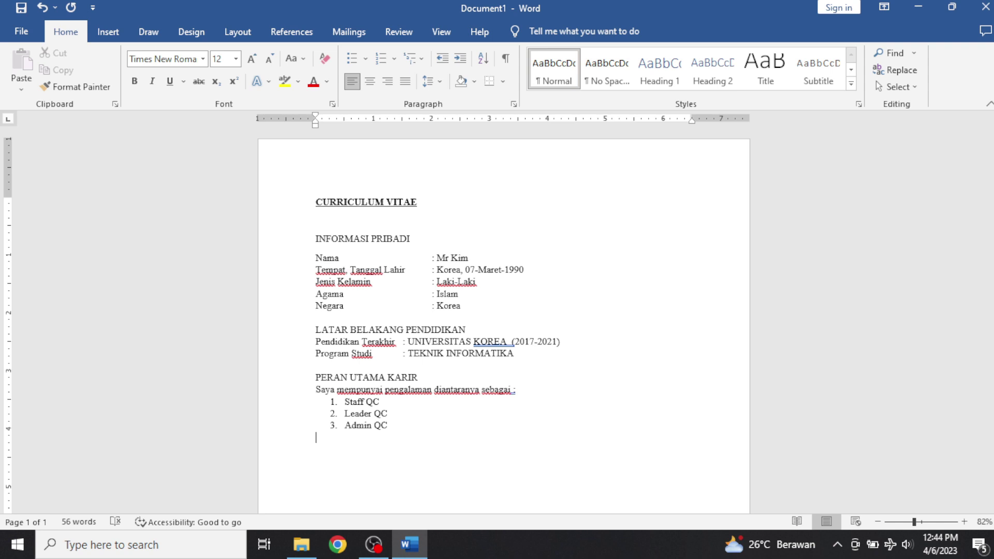
type("b")
key("BackSpace")
type("b")
key("BackSpace")
type("Banyak ilmu yang saya d")
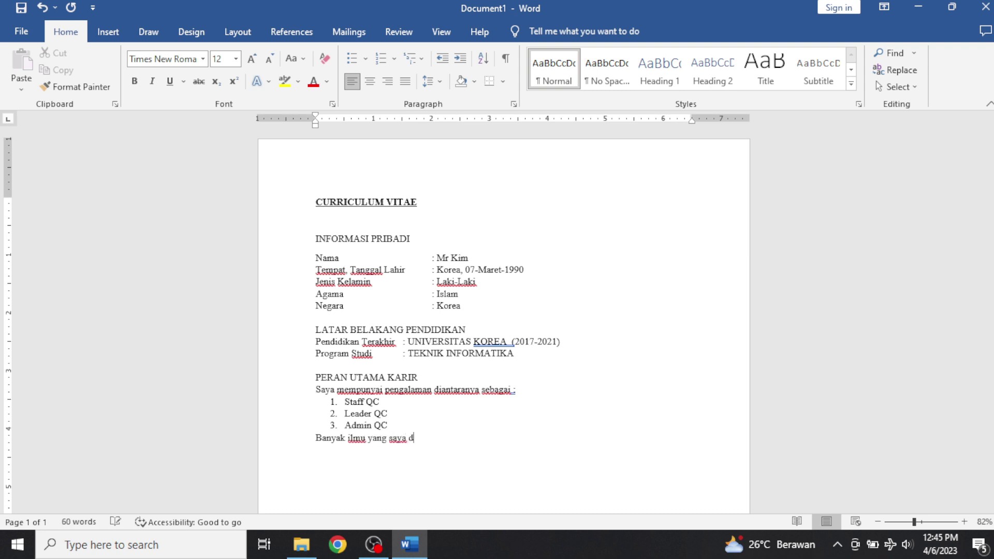
type("apatkan ketika saya ")
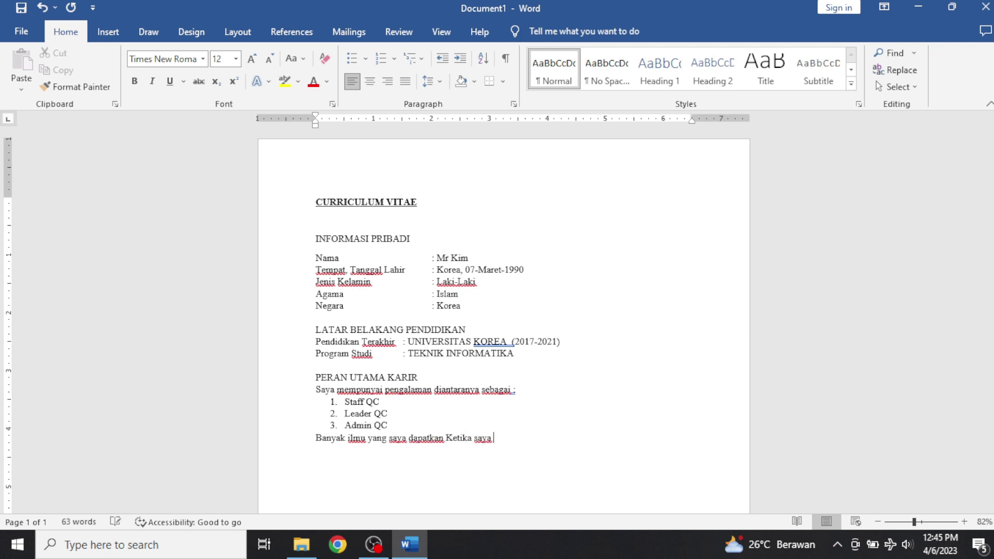
type("bekerja dulu, dari mula")
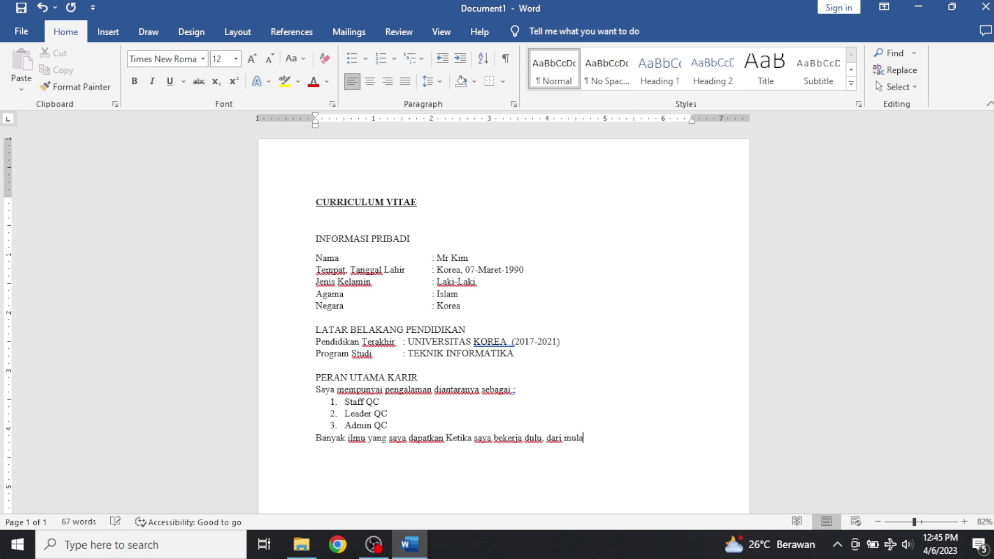
type("i staff q")
Continue the career paragraph with 'menjaga kualitas produk, mengatur teamwork,'.
type("c, menjaga kua")
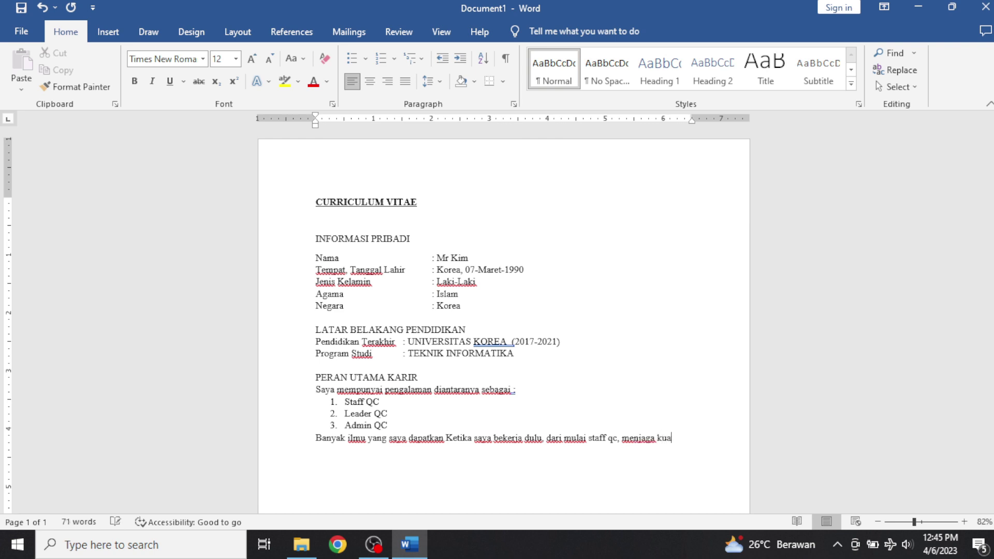
type("litas pro")
type("duk")
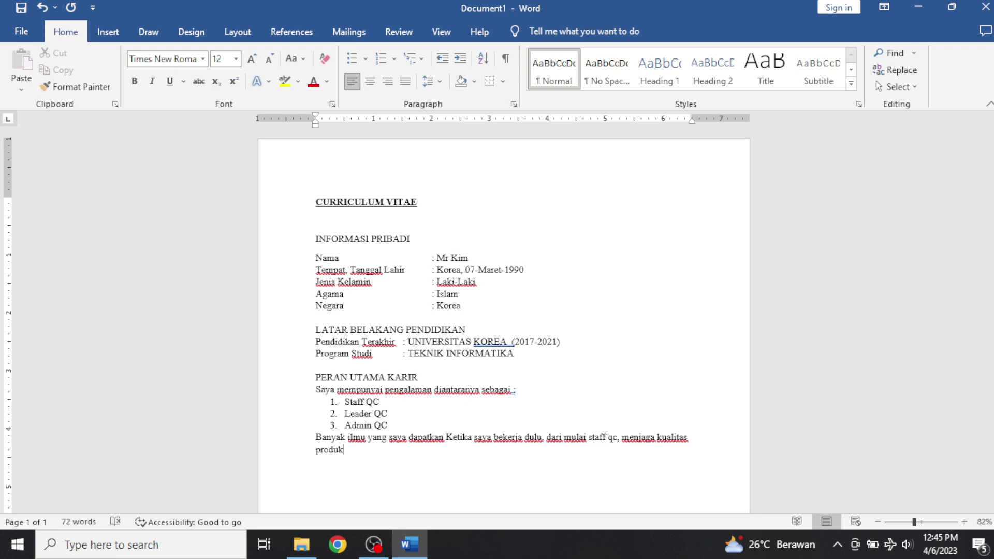
type(", mengatur teamwork,")
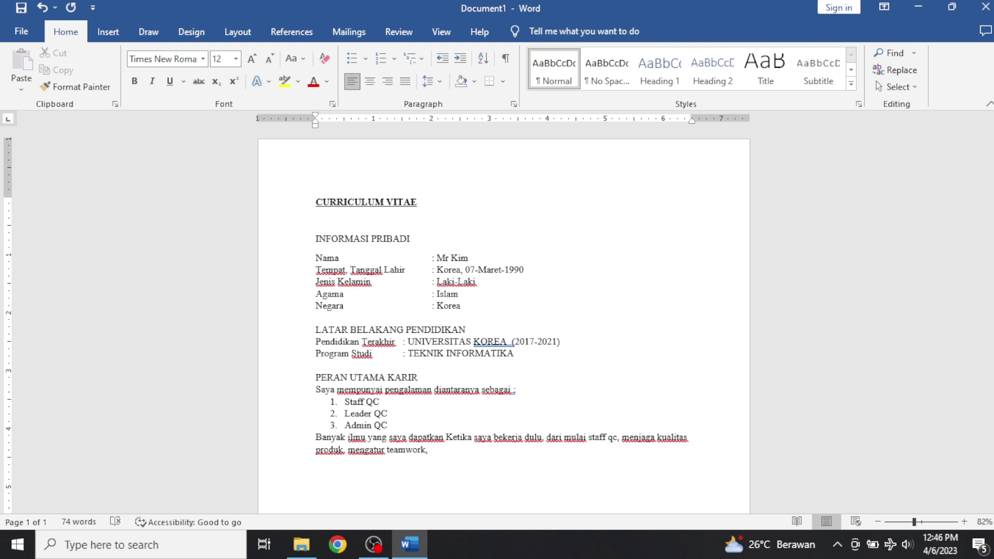
Add 'qc 7 tols & pengadministrasian' and the sentence about applying that knowledge to the position.
type("qc 7 tols")
type("& pengadminist")
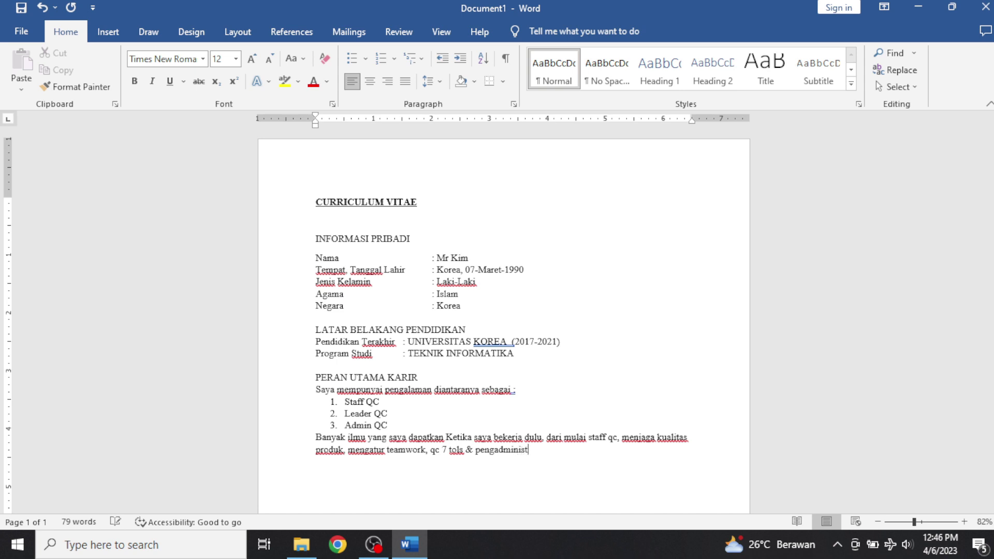
type("rasian. sehingga s")
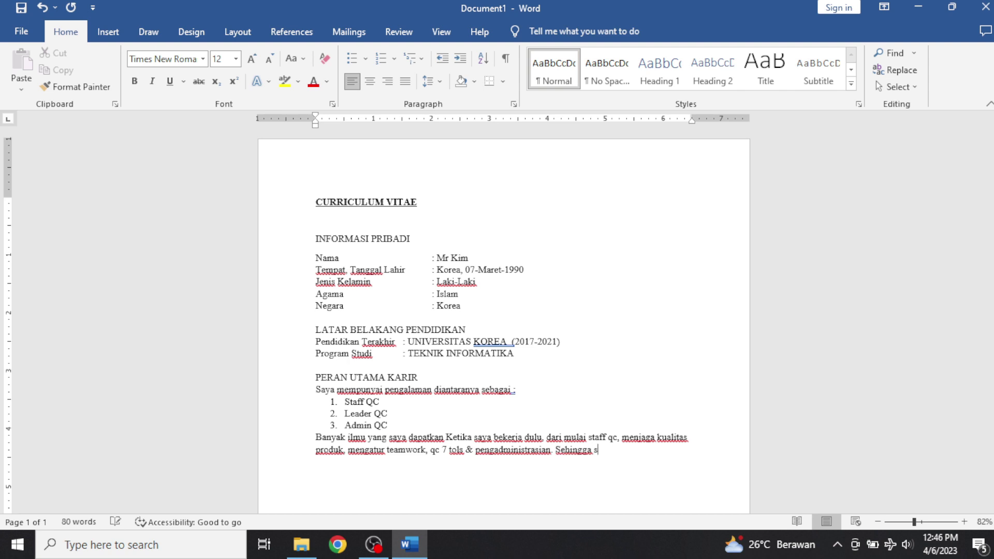
type("aya bisa menerapkan")
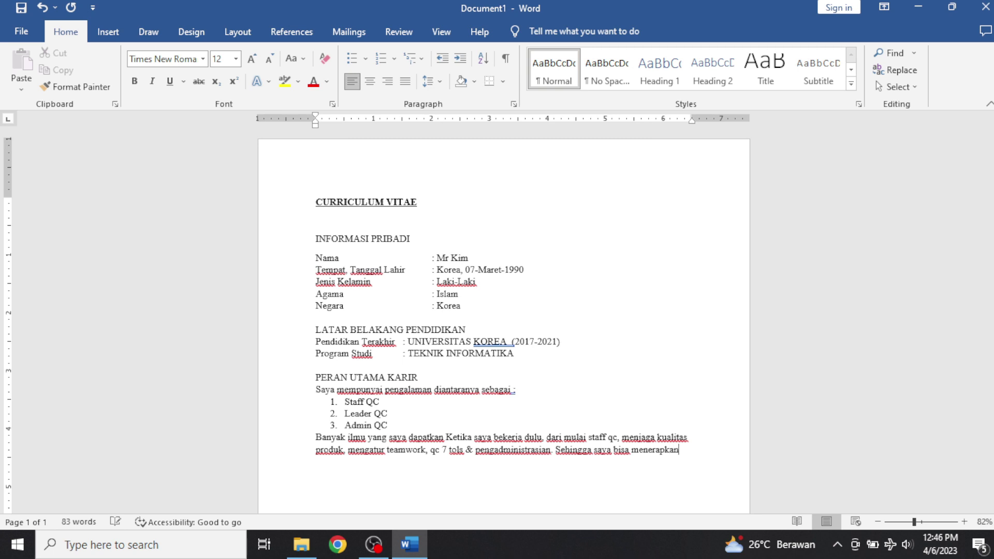
type(" ilmu tersebut untuk")
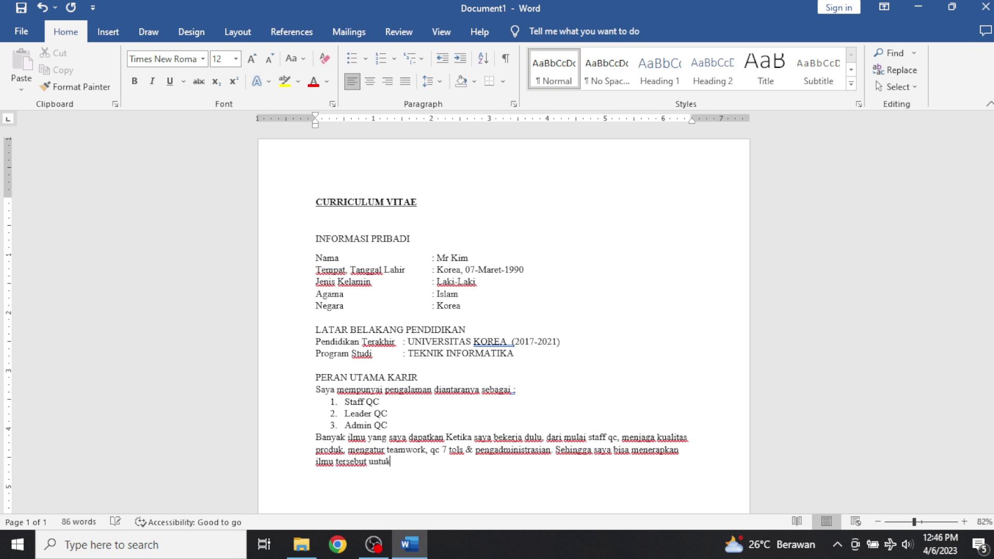
type(" posisi kerja sa")
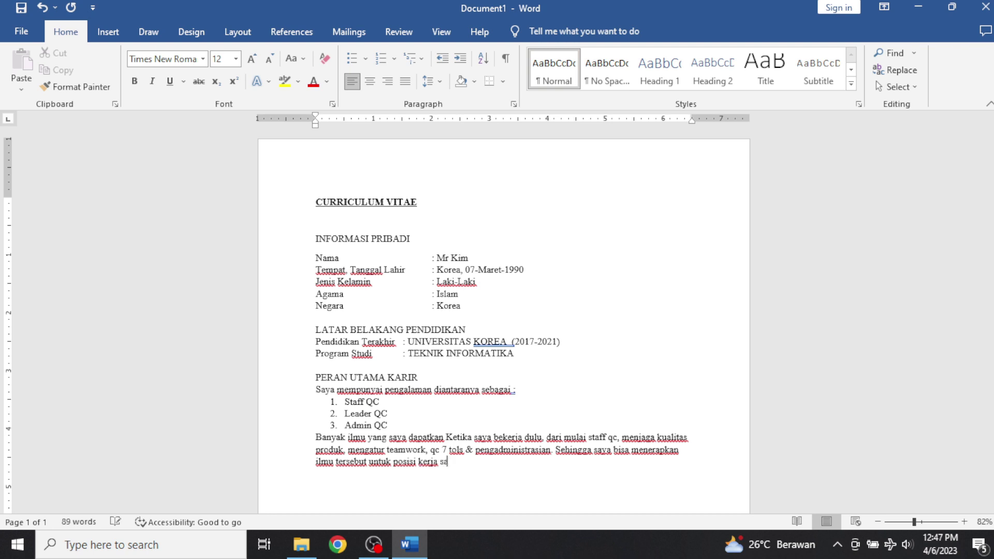
type("ya kedepannya yang bapak")
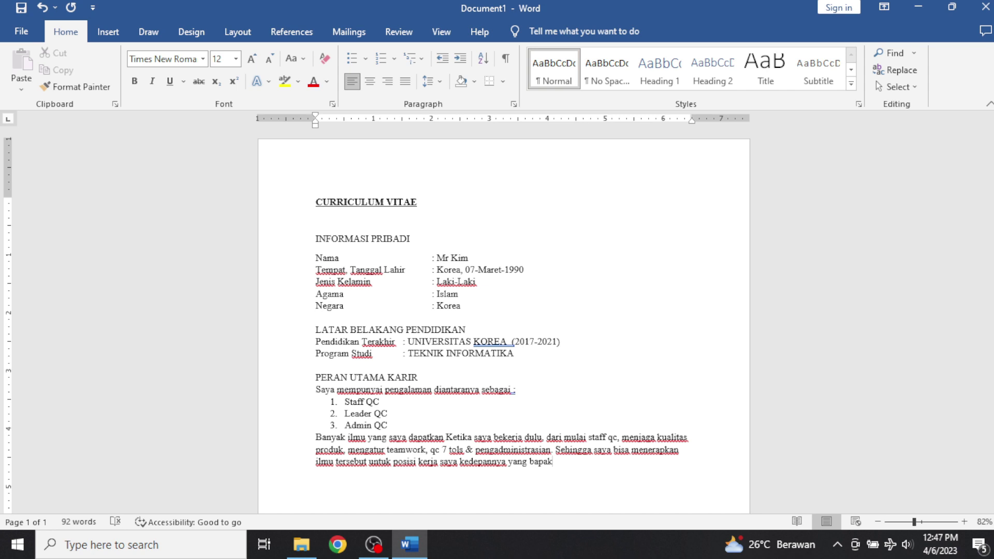
type("/ibu butuhkan.")
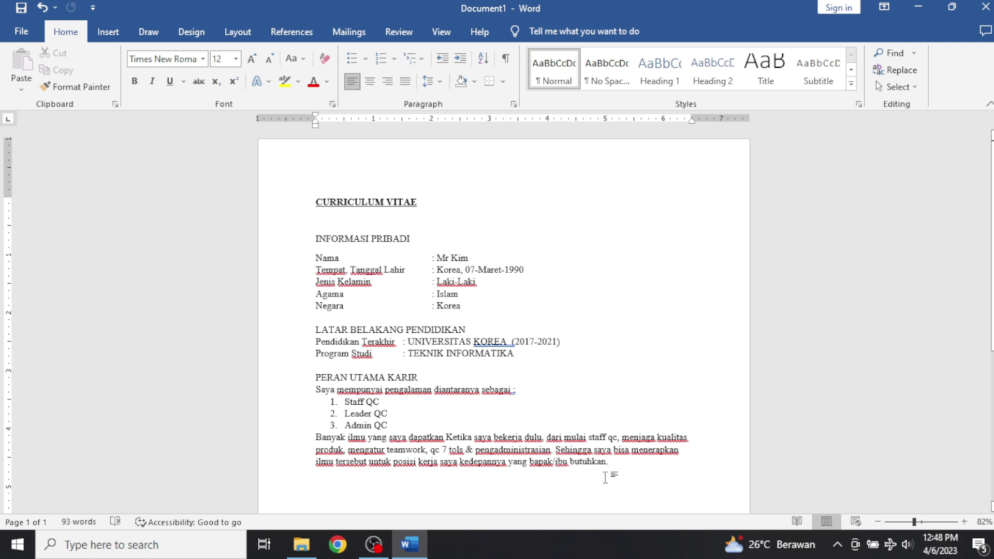
Add the KOMPETENSI INTI heading and a first bullet 'Dapat berkomunikasi dengan baik'.
key("Return")
key("Return")
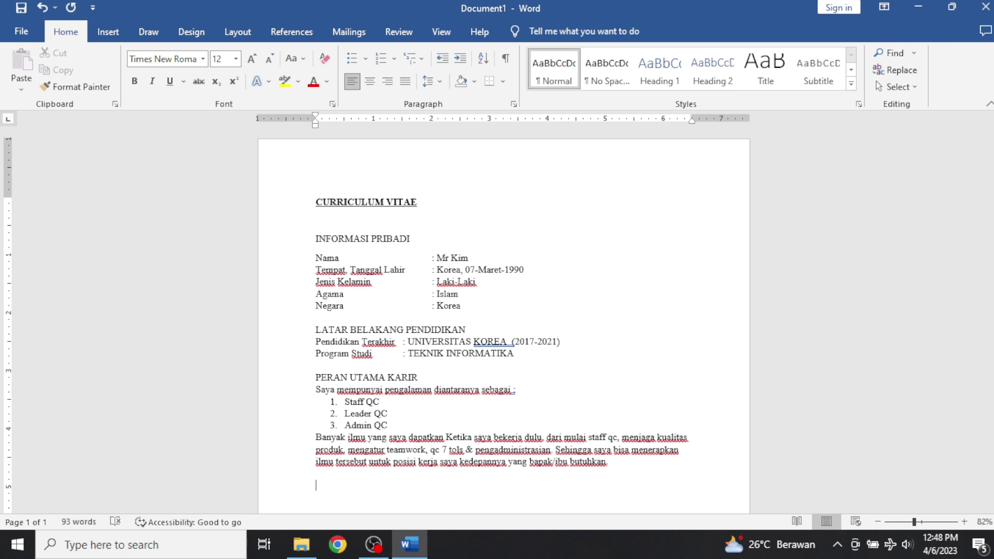
type("KOMPETENSI INTI")
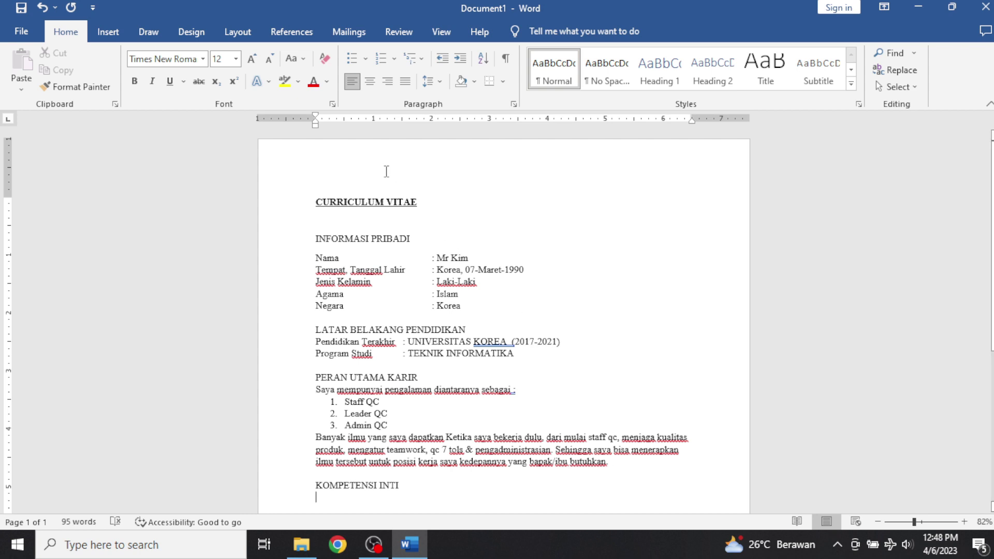
left_click(351, 59)
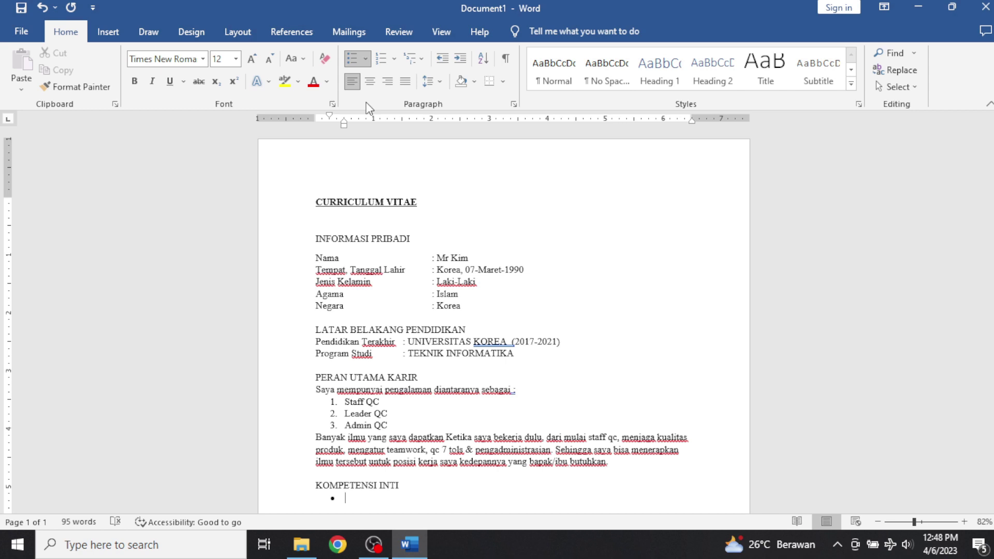
type("D")
type("apat berkomunikasi dengan baik")
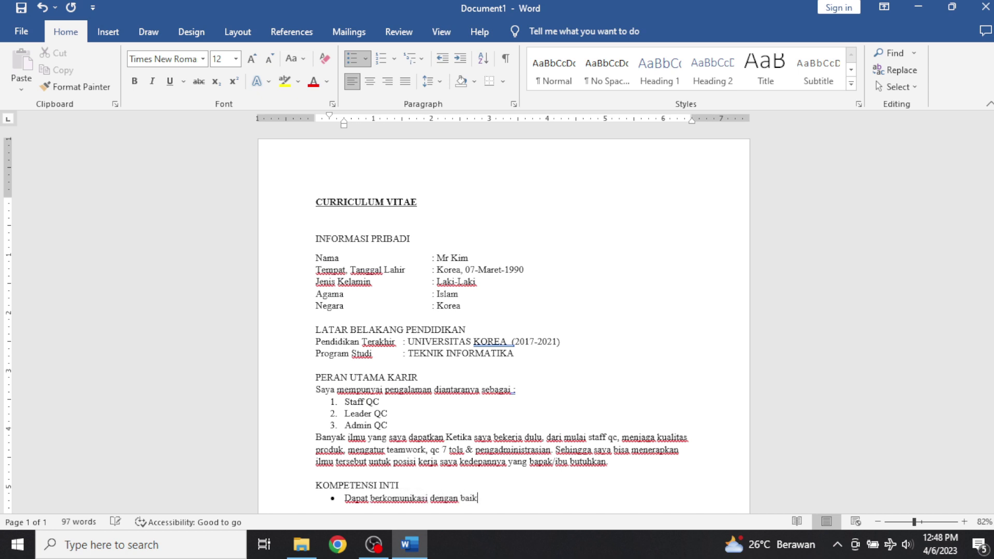
Add bullets 'leadership yang baik' and 'Dapat bekerja dengan team ataupun individual'.
key("Return")
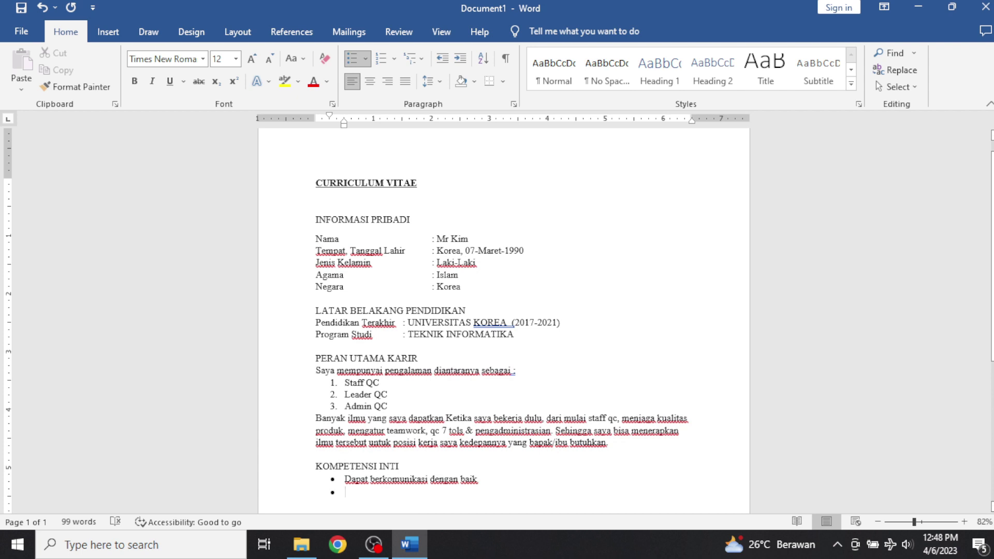
type("le")
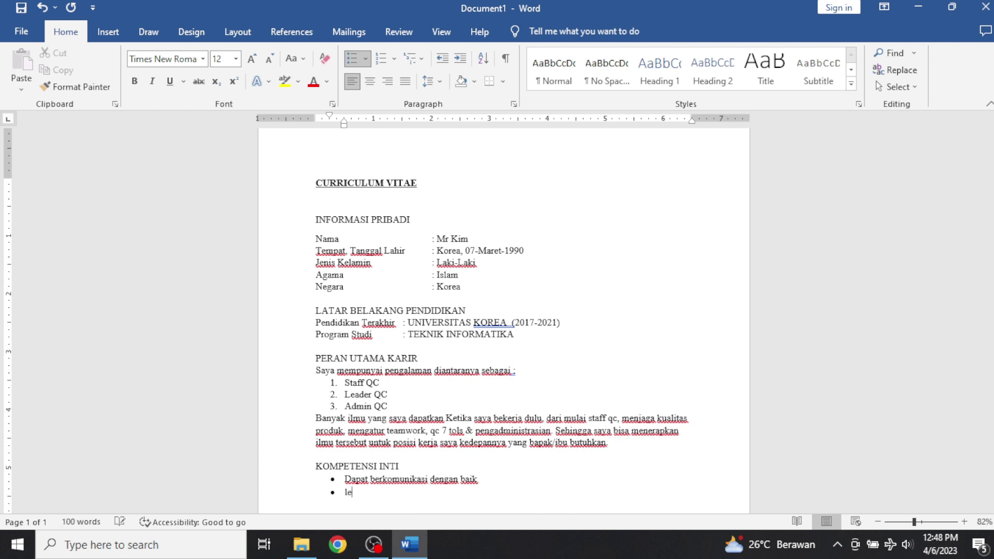
type("adership yn")
key("BackSpace")
type("ang baik")
key("Return")
type("Dapat beke")
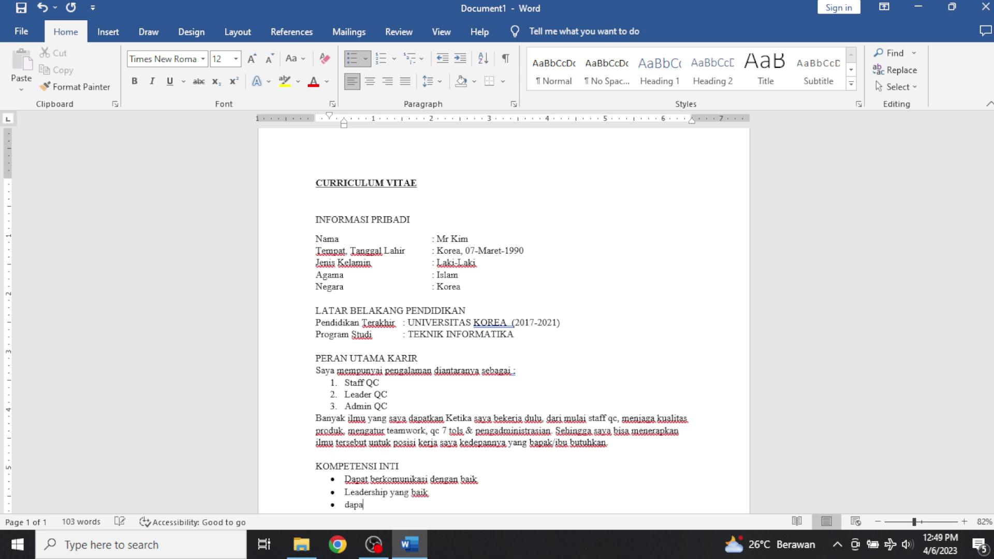
type("rja dengan te")
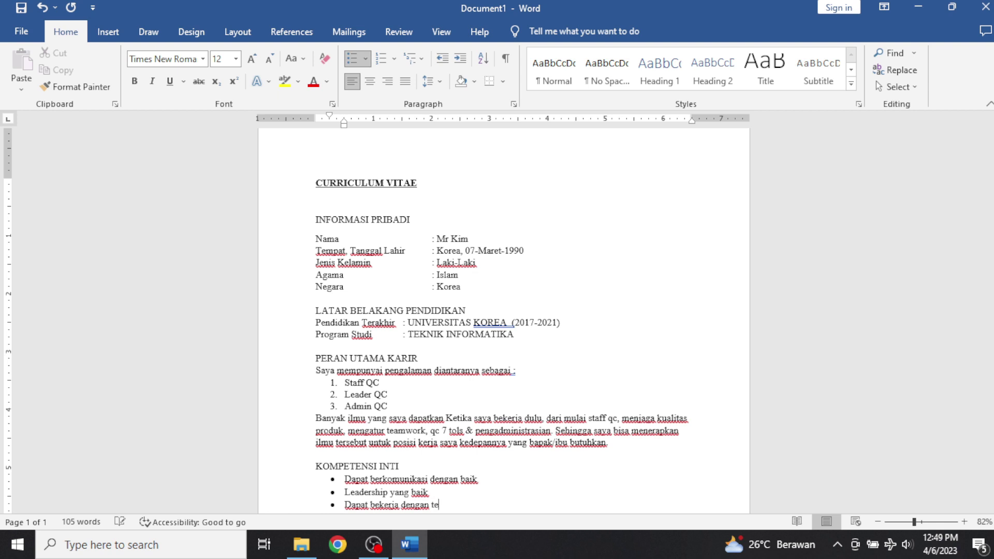
type("am ataupun individual")
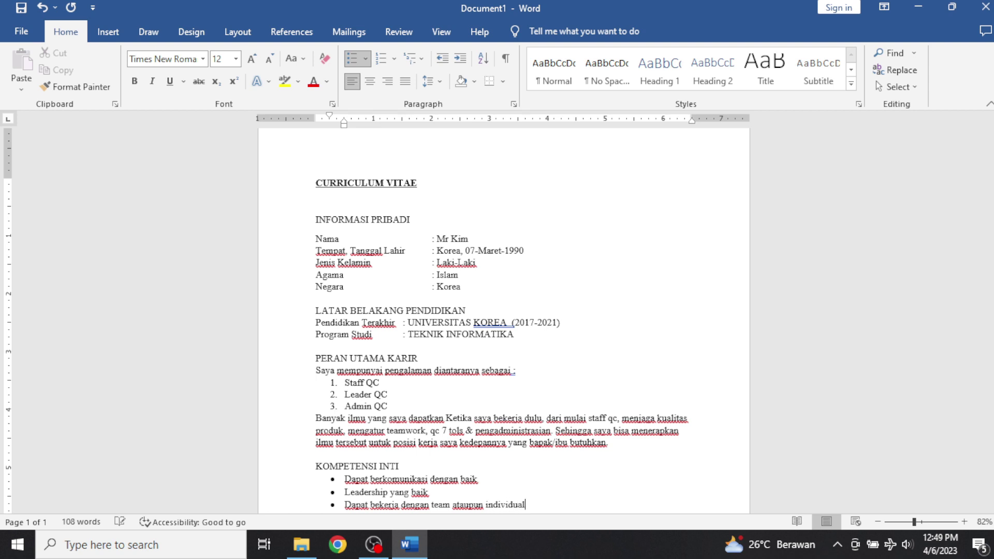
Add bullets 'cepat beradaptasi dan keinginan mau belajar sangat tinggi' and 'teliti, disiplin & bertanggung jawab penuh atas pekerjaan'.
key("Return")
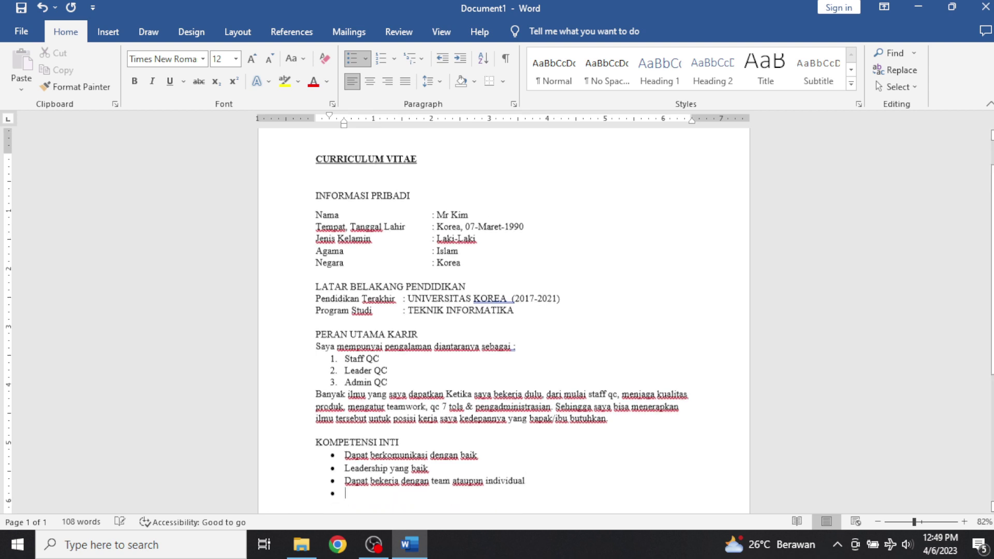
type("cepat b")
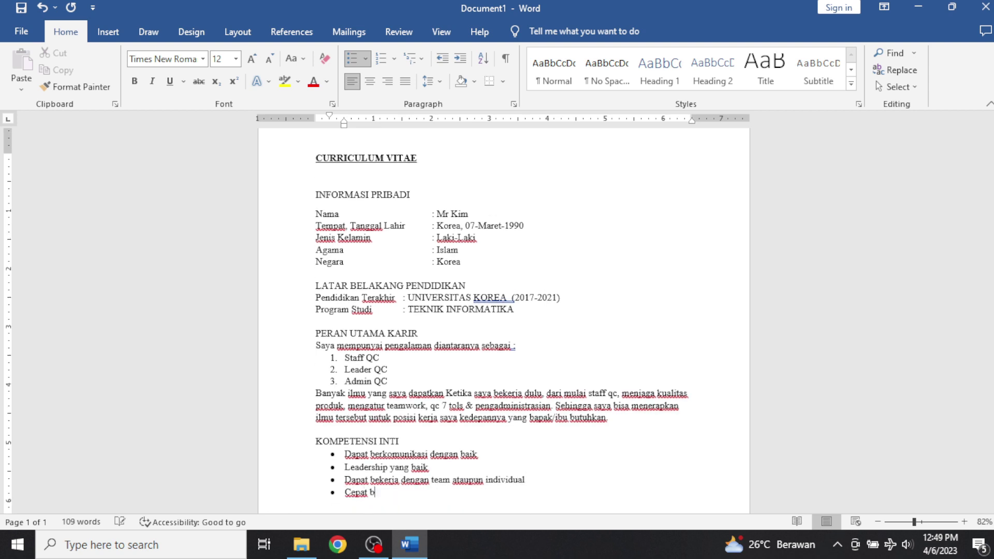
type("eradaptasi dan kei")
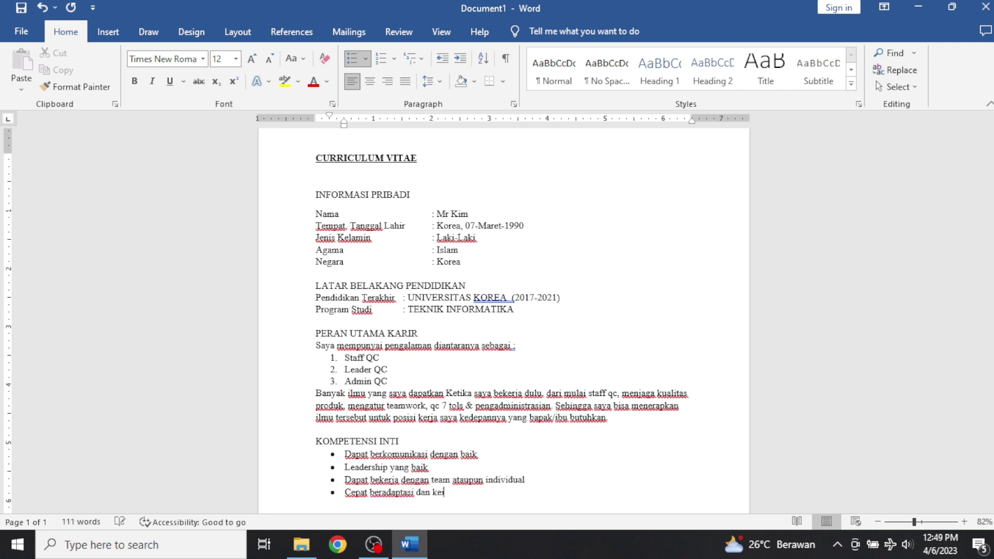
type("nginan mau belajar sanga")
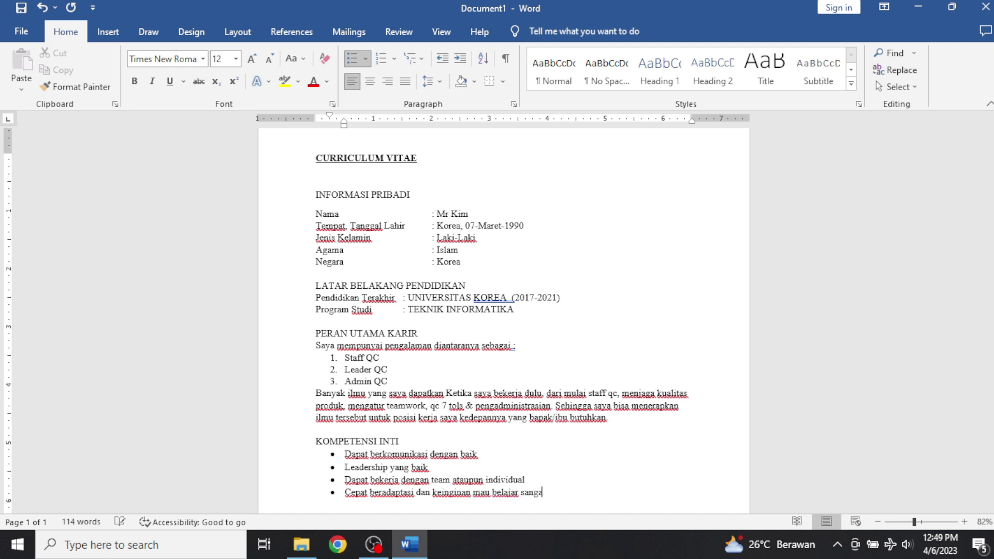
type("t tinggi")
key("Return")
type("te")
type("liti")
type(", disi")
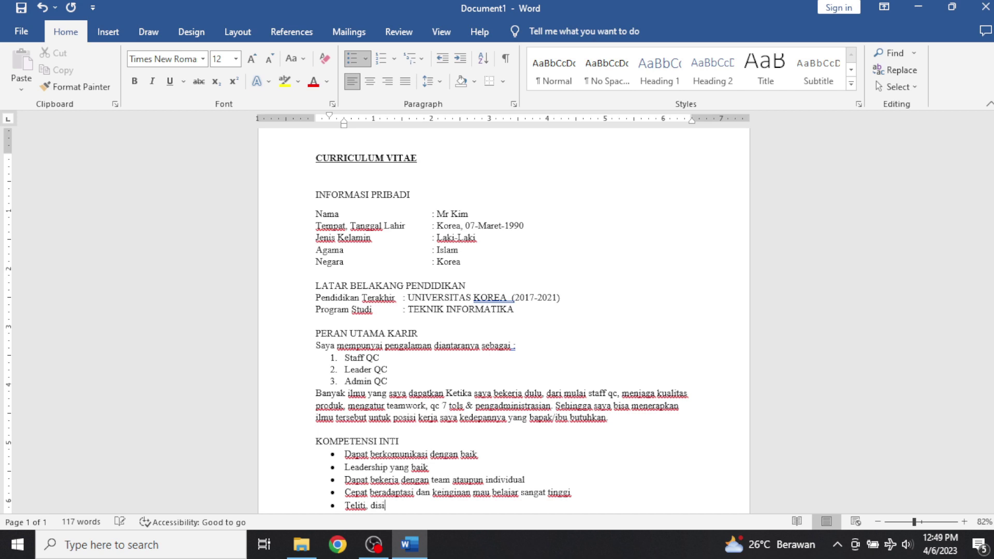
type("plin & bertanggung ")
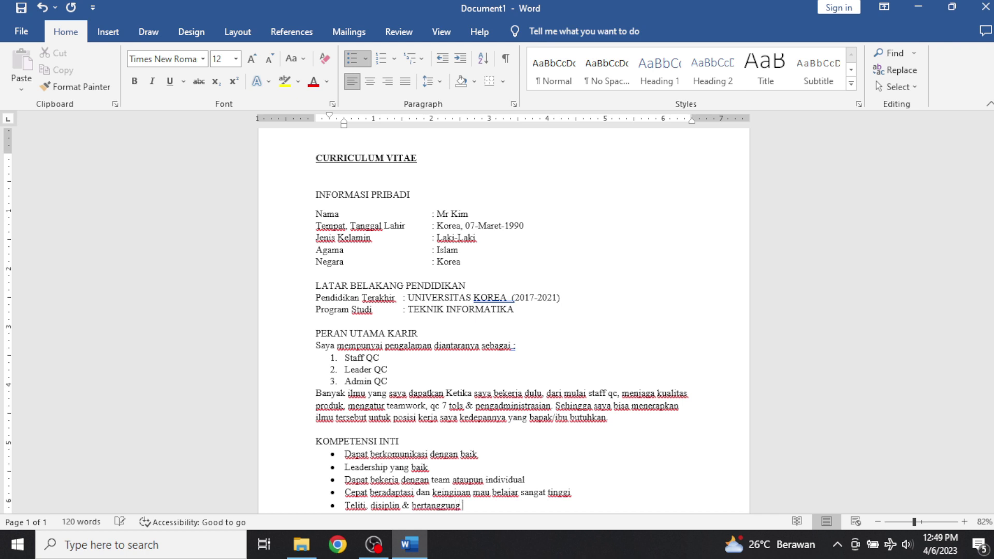
type("jawab penuh atas ")
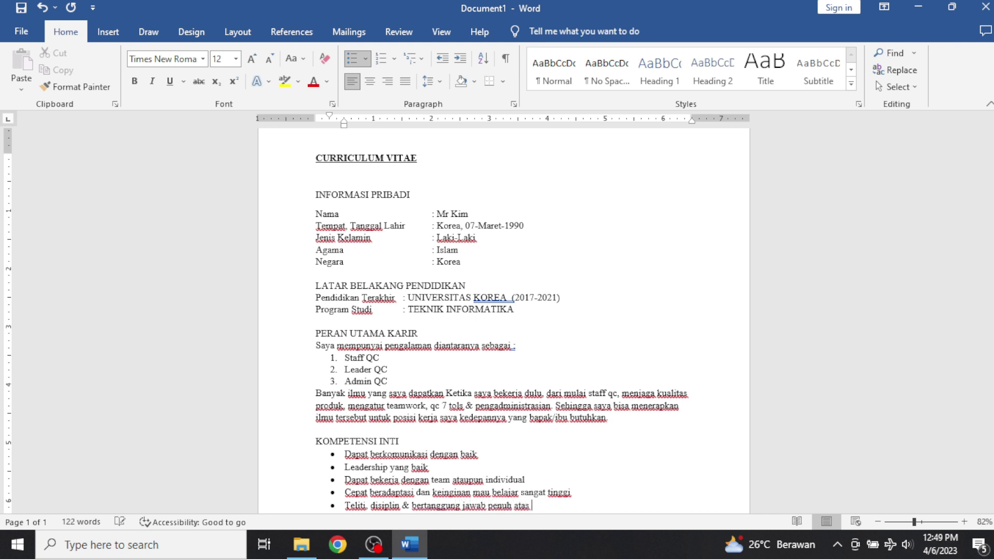
type("pekerjaan")
Change the capital 'Ketika' to lowercase 'ketika'.
left_click(451, 393)
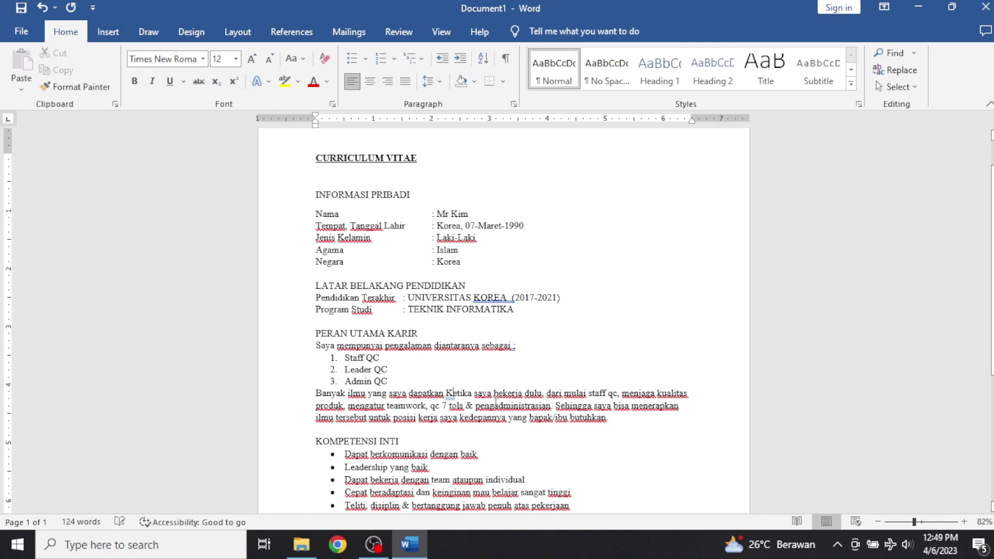
key("BackSpace")
type("k")
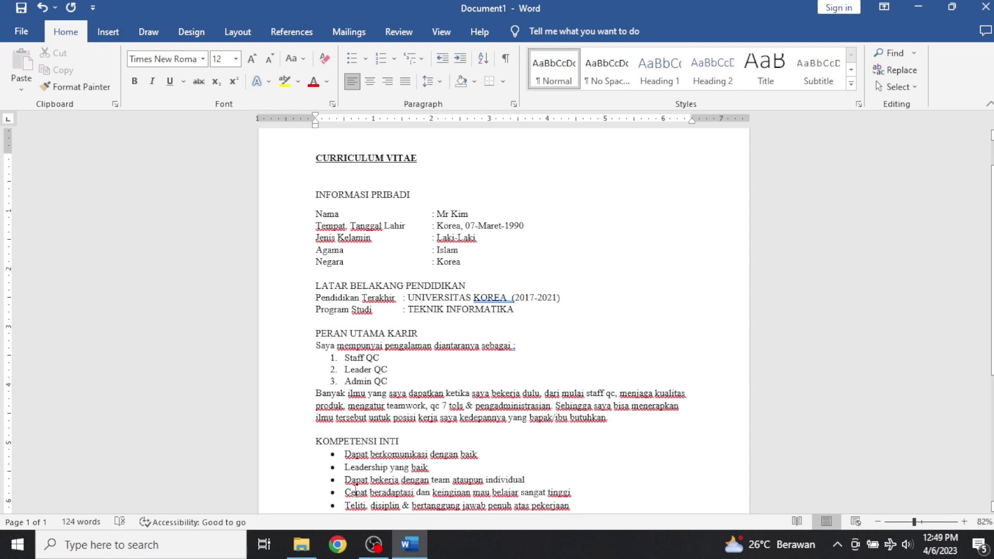
End the bullet list and add an unbulleted PENGALAMAN KERJA heading at the margin.
left_click(589, 506)
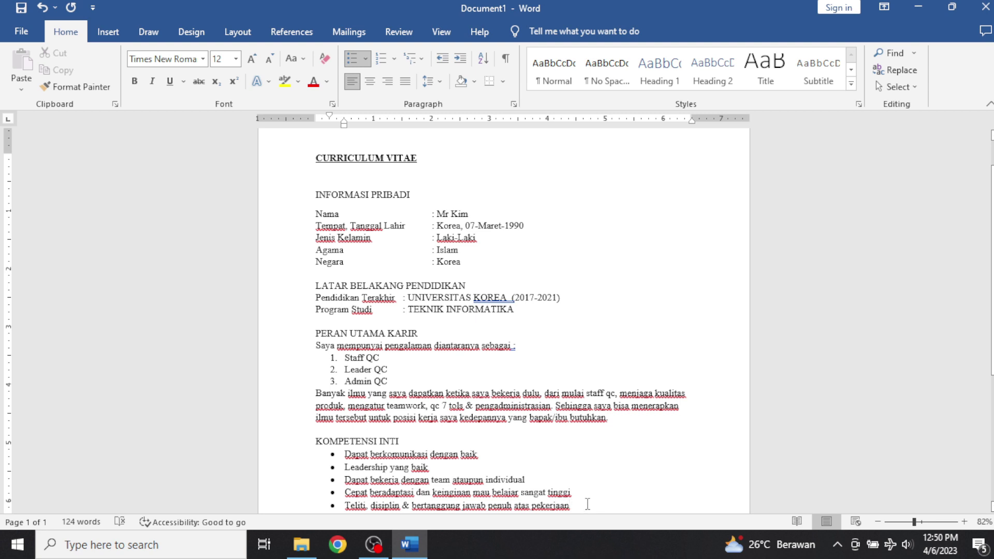
key("Return")
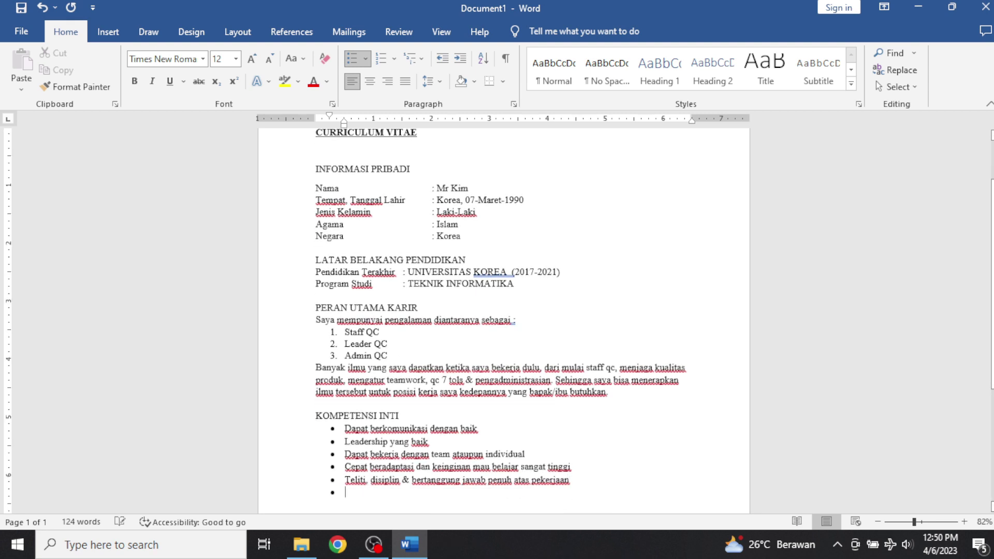
key("BackSpace")
key("BackSpace")
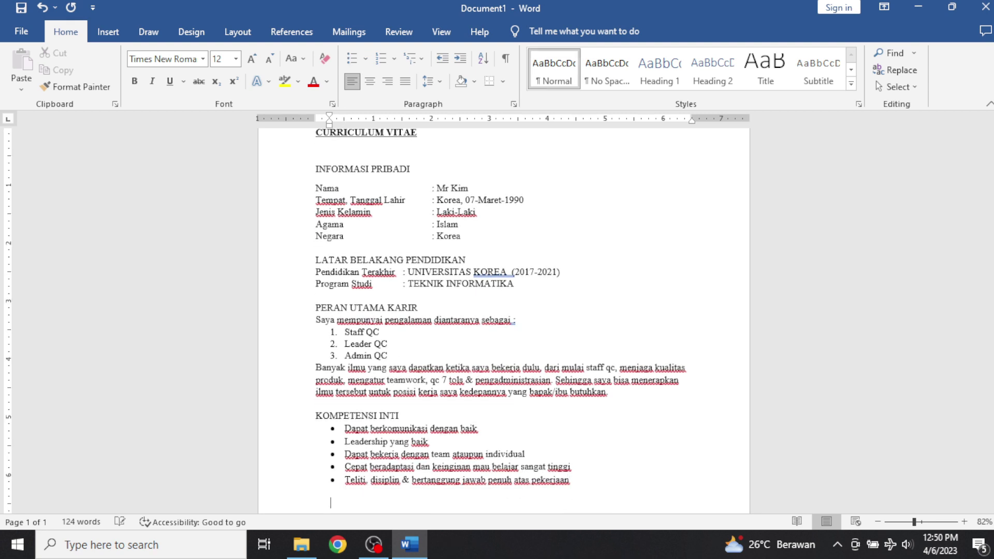
key("BackSpace")
type("PENGALAM")
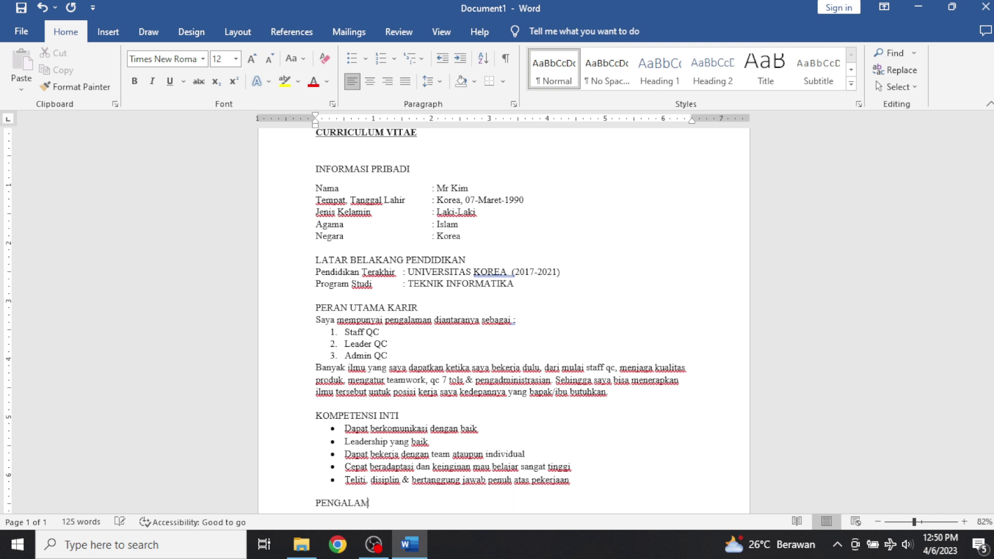
type("AN KERJA")
key("Return")
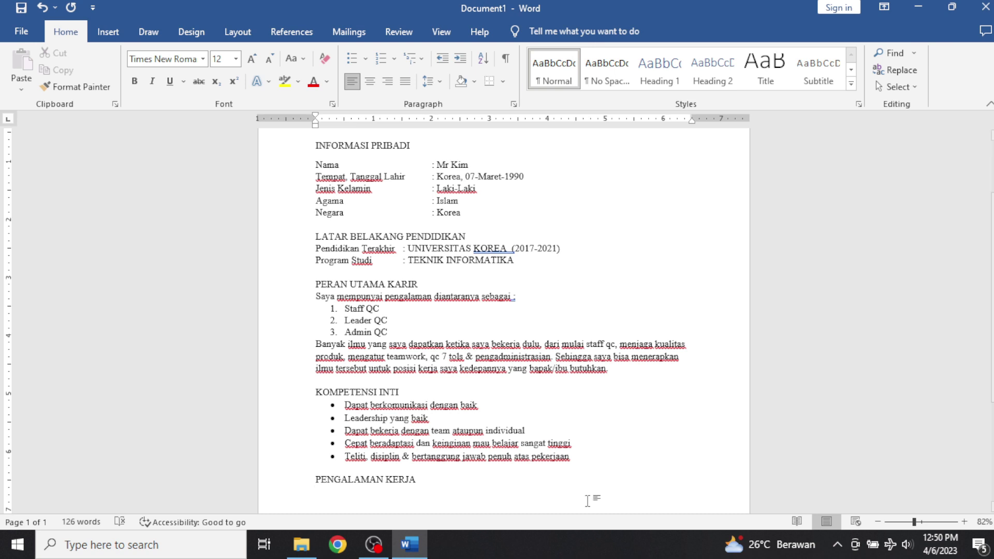
Number the first job 'Staff QC di PT. MAJU BERSAMA (BEKASI)' with unnumbered 'Mei 2022-Mei 2023' below.
left_click(381, 62)
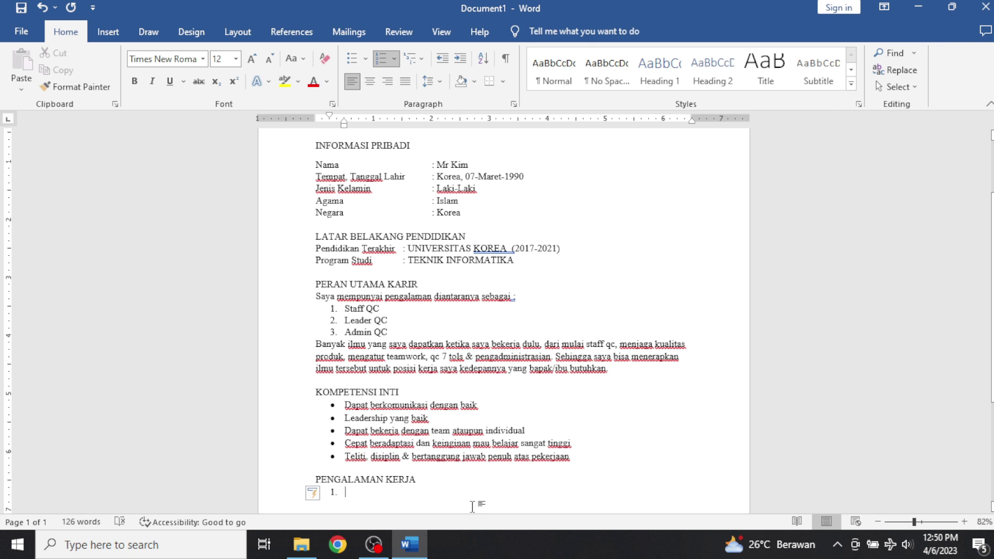
type("S")
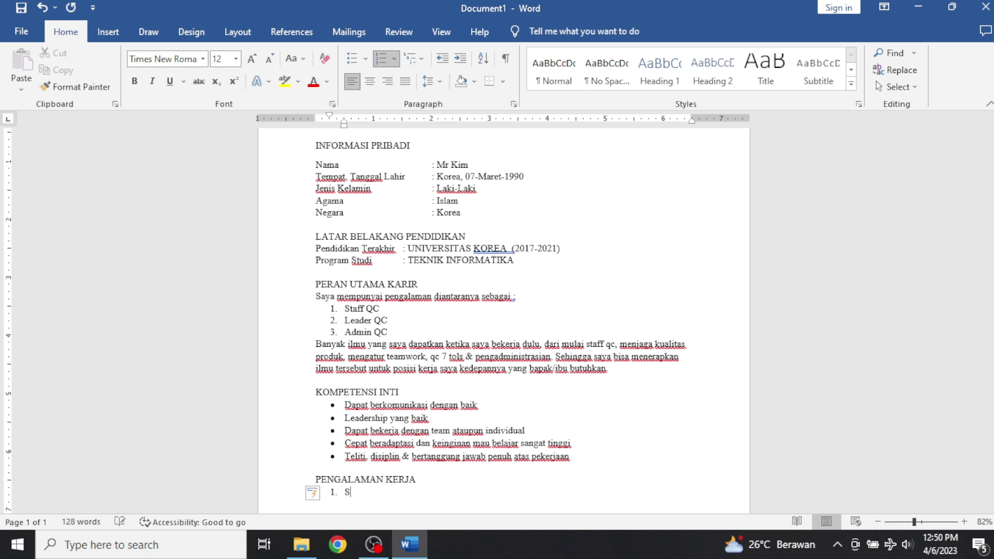
type("taff QC di PT. MAJU BERSAMA ")
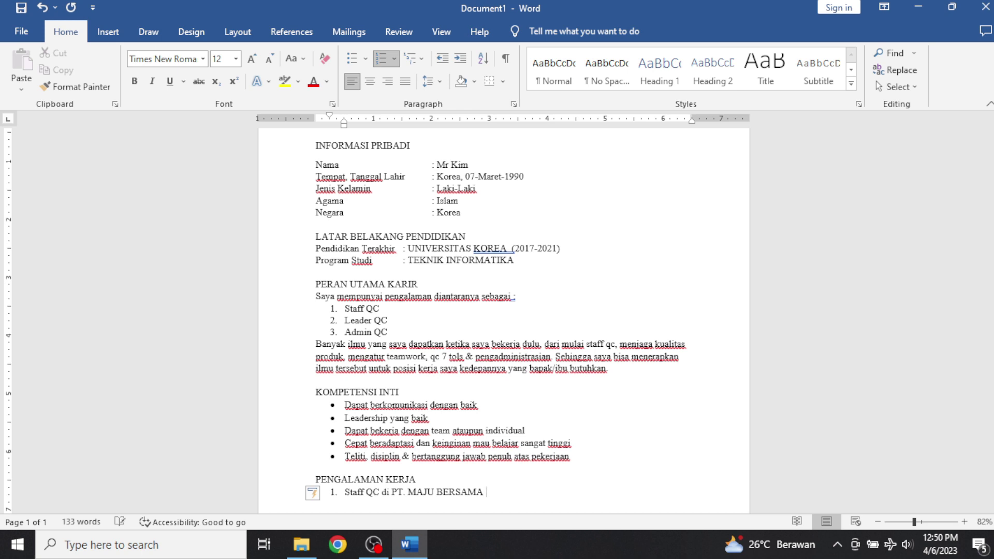
type("(BEKASI)")
key("Return")
key("BackSpace")
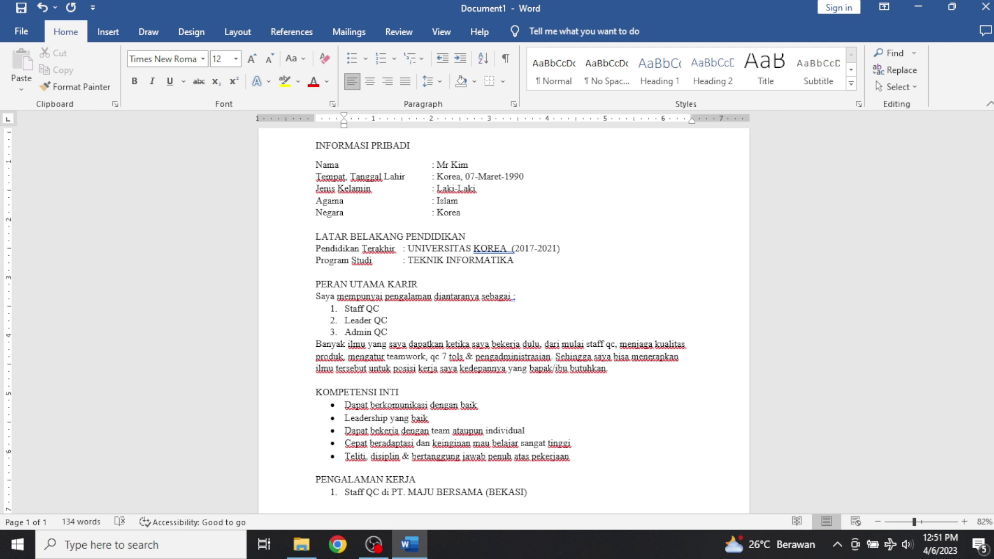
type("Mei 2022-Mei 2023")
key("shift+Return")
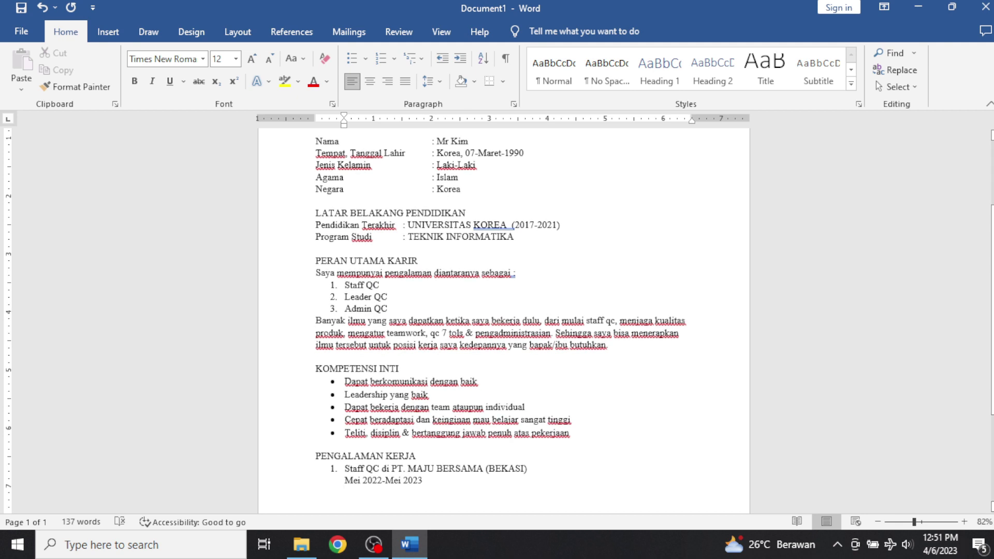
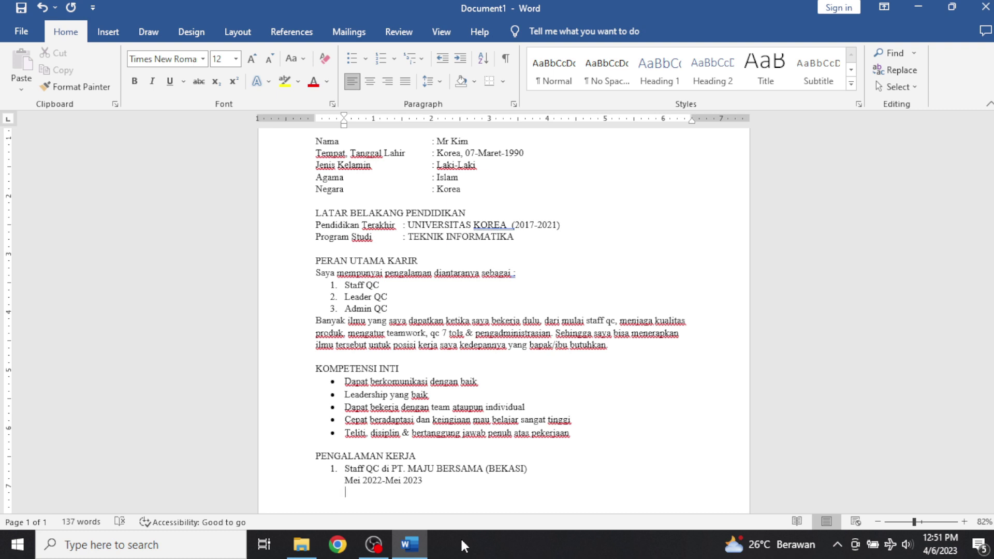
Type the first job's Jobsdesk: responsible for the work area, checking production per SOP with caliper and lamp.
type("B")
type("ela")
key("BackSpace")
key("BackSpace")
key("BackSpace")
key("BackSpace")
key("BackSpace")
type("JOBS")
key("BackSpace")
key("BackSpace")
key("BackSpace")
type("obsdesk : Bertangg")
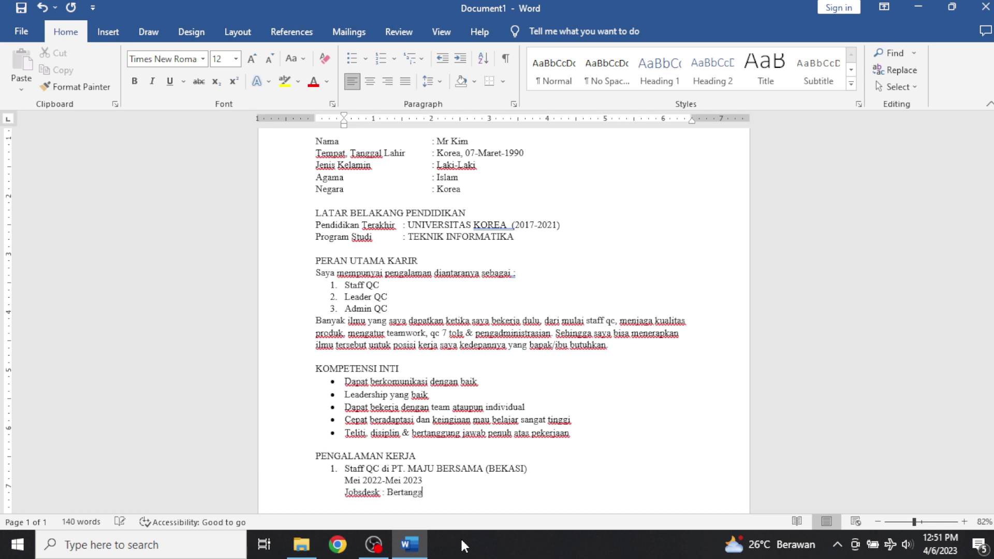
type("ung jawab penuh ar")
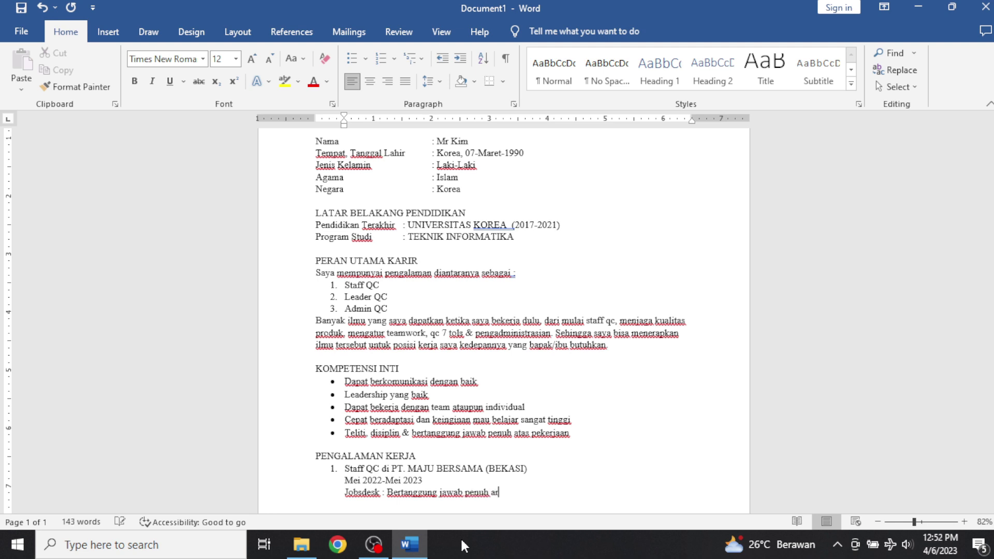
type("ea tempat ke")
type("a, mengece")
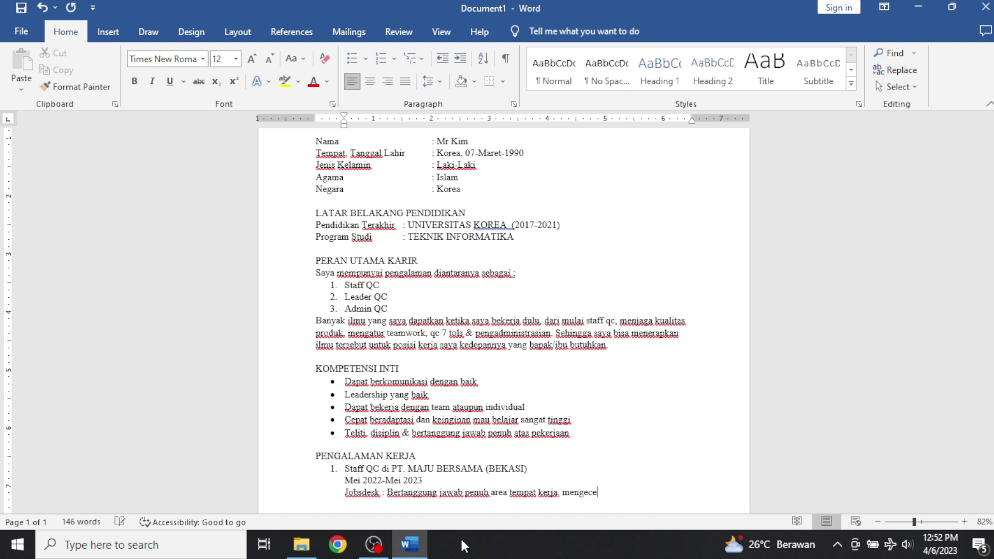
type("k semua hasil pr")
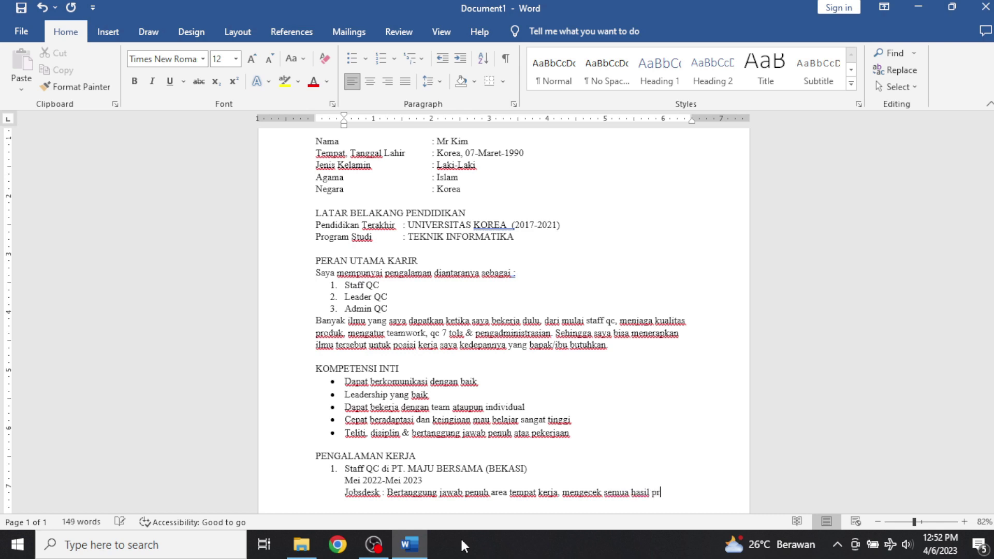
type("oduksi dengan so")
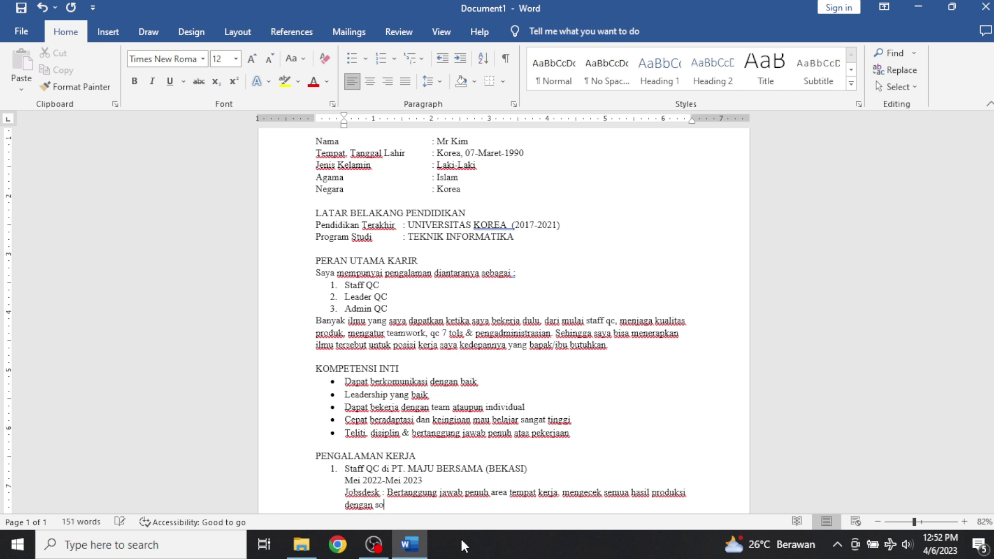
type("p yang ditentukan perusaha")
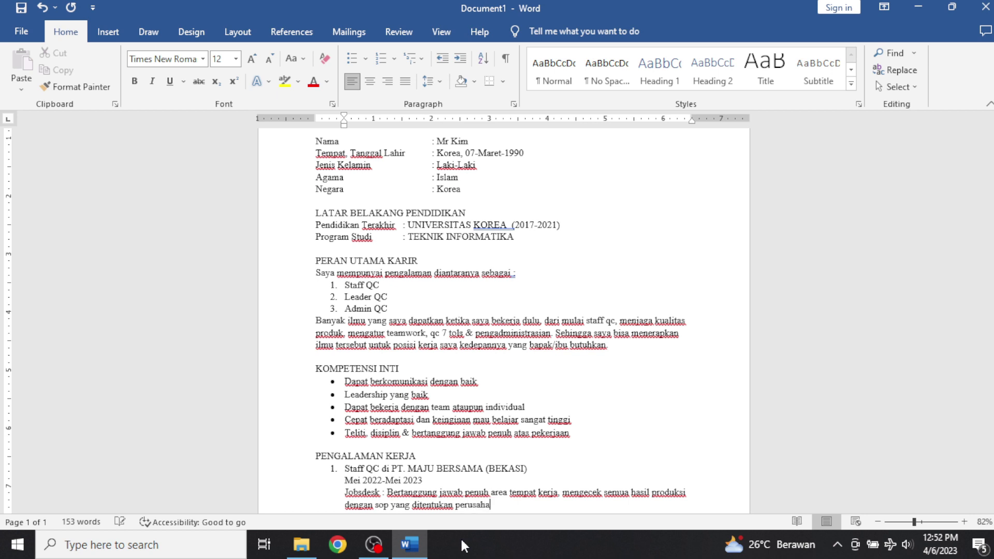
type("an dengan")
type(" mengg")
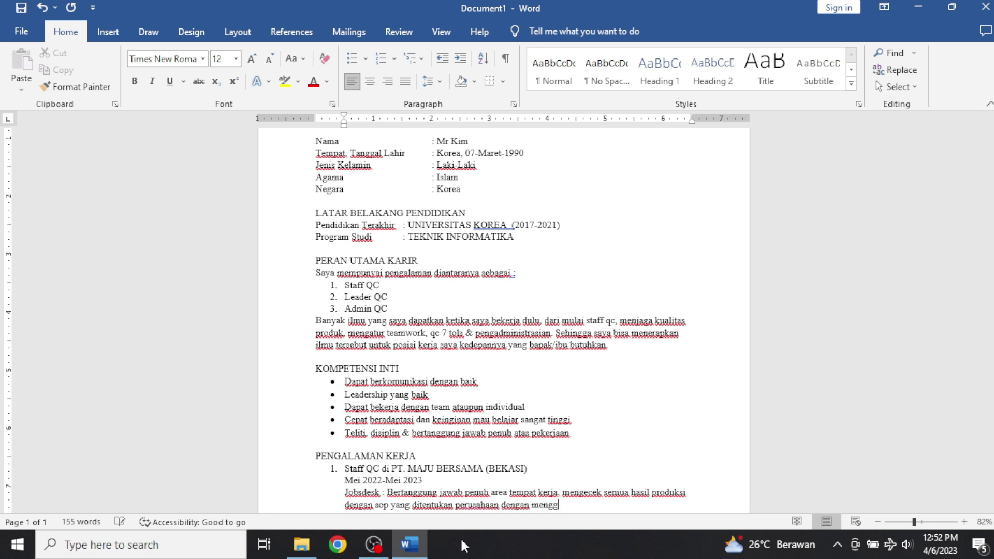
type("unakan alat ukur caliper,")
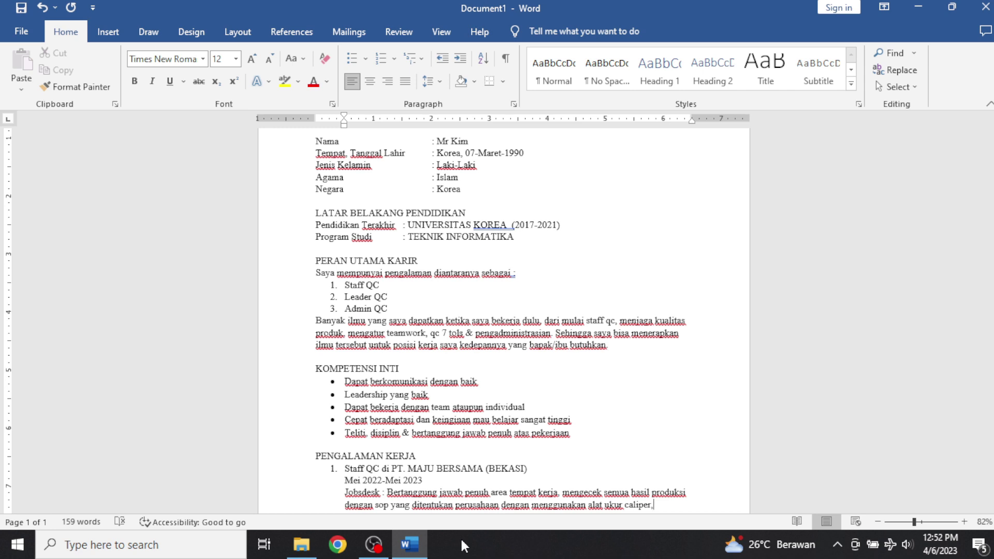
type("lam")
type("pu")
type(" dan al")
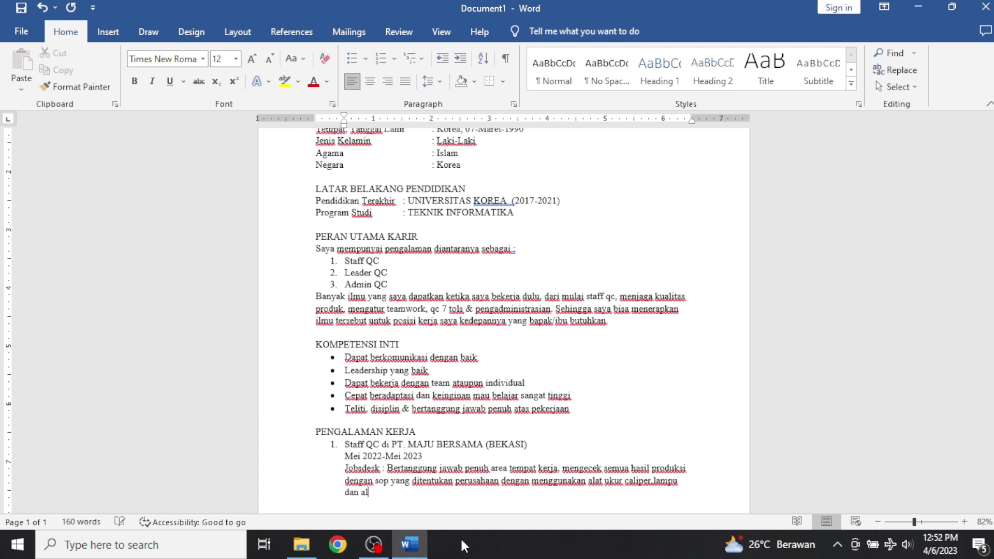
type("at ukur lainnya, serta")
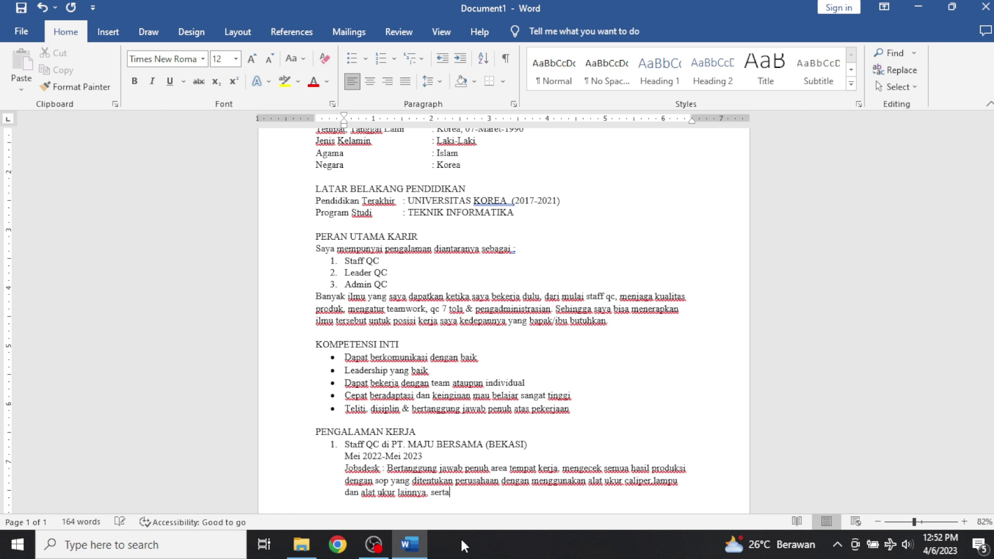
type(" kordinasi dengan pi")
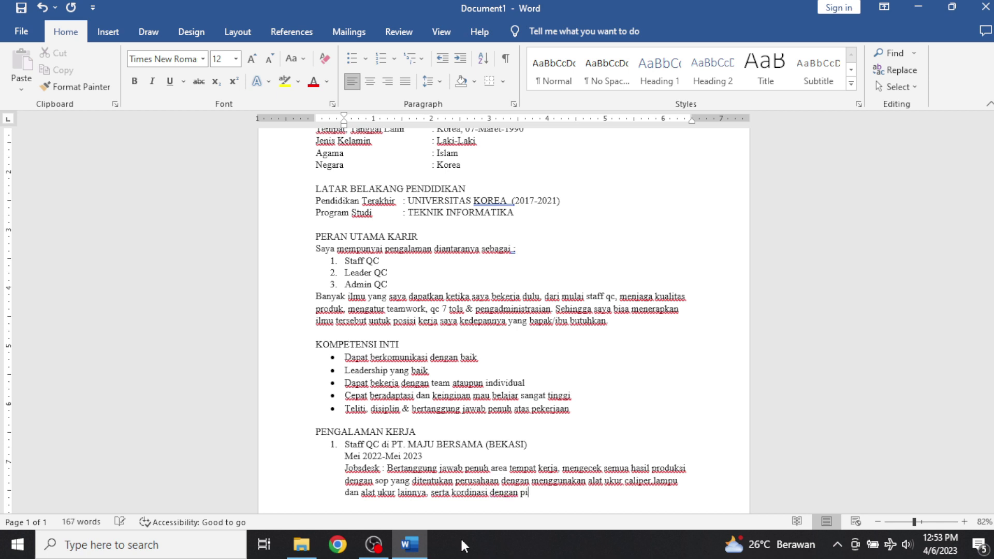
type("hak produksi jika")
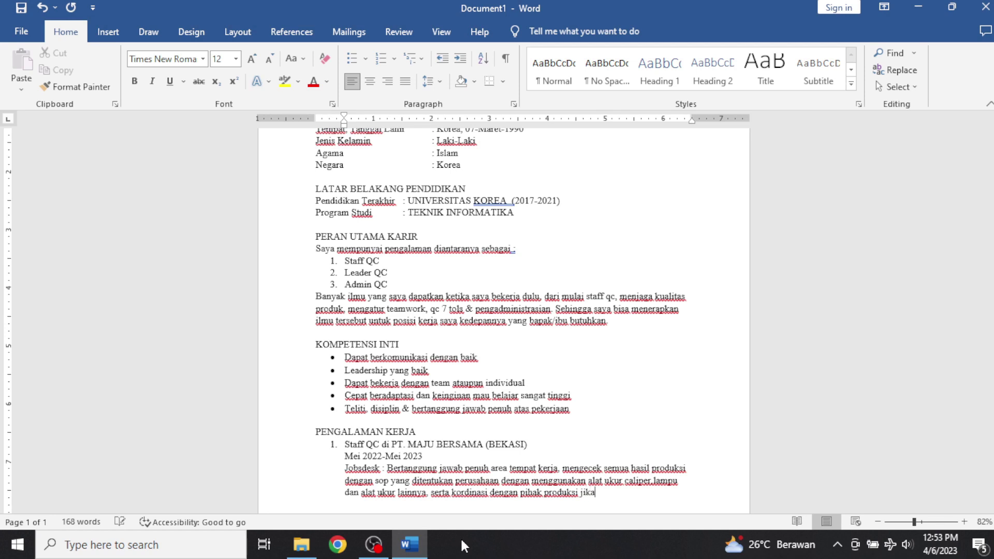
type(" hasil produksi masi")
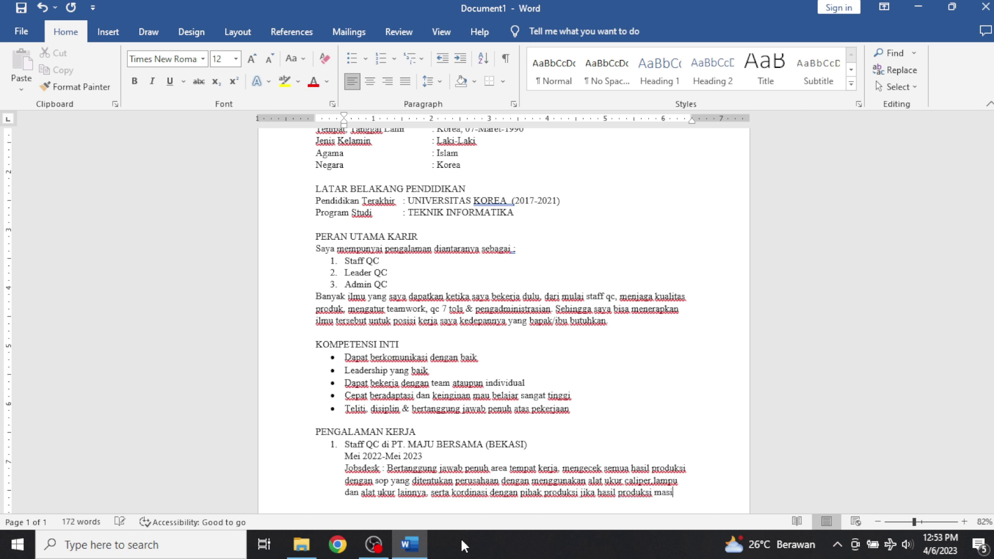
type("h")
type(" banyak N")
type("G")
type(".")
Finish the Jobsdesk so it ends 'jika hasil produksi masih banyak NG.' and begin a new paragraph.
type("se")
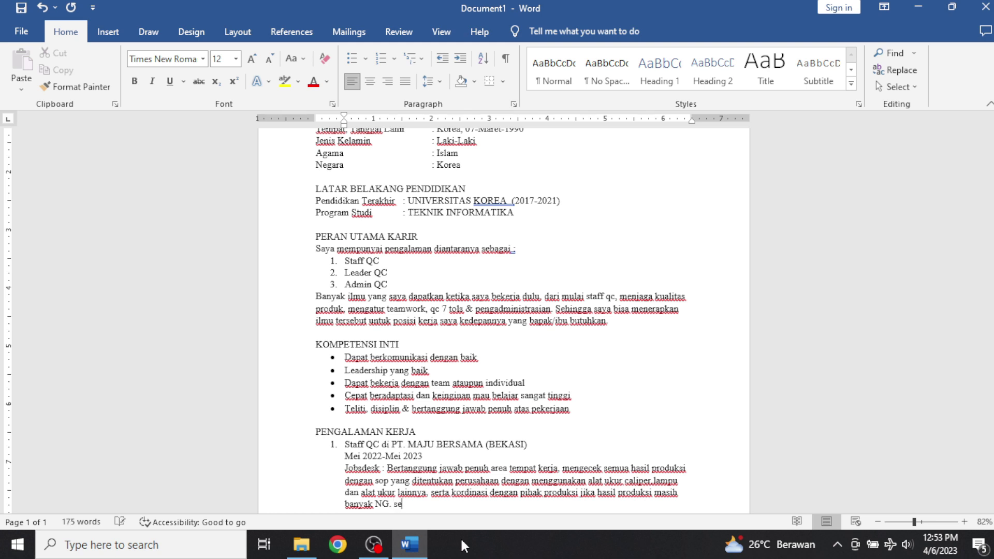
type("hingga")
key("BackSpace")
key("BackSpace")
key("BackSpace")
key("BackSpace")
key("BackSpace")
key("BackSpace")
key("BackSpace")
key("BackSpace")
key("BackSpace")
key("Return")
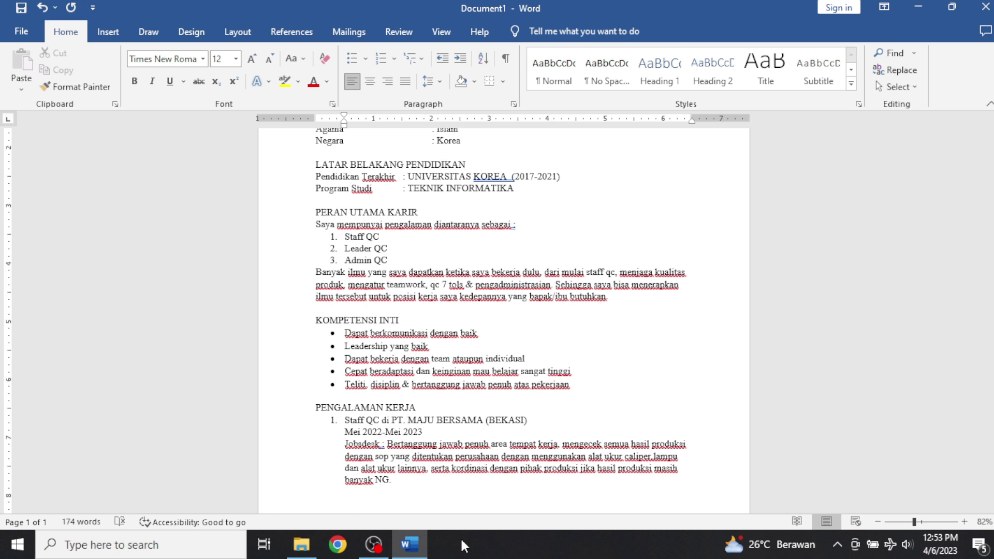
Add item 2 'Leader QC di PT. GAGAK BERSAMA (KARAWANG)' with unnumbered 'Maret 2019-Maret 2022' below.
key("Return")
type("2. ")
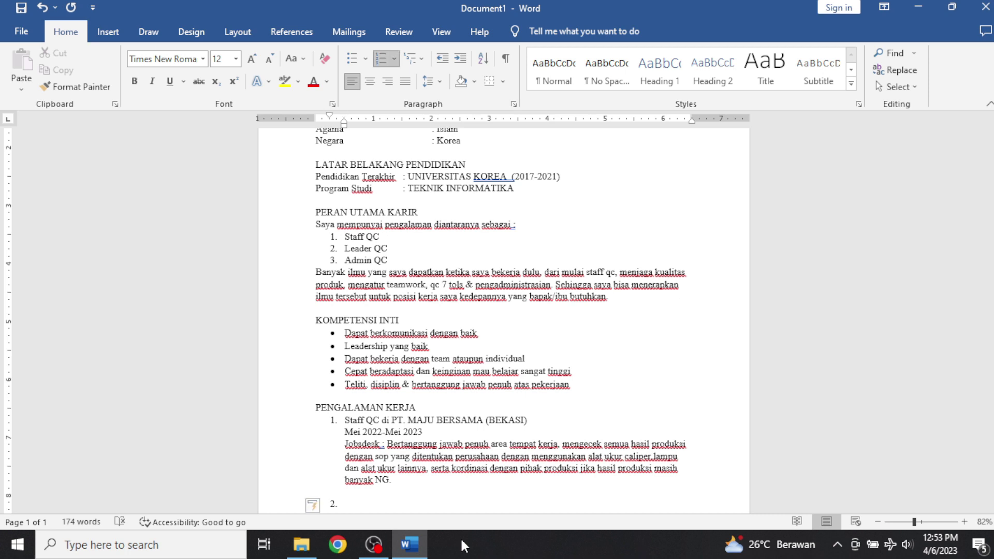
type("Leader")
key("BackSpace")
key("BackSpace")
key("BackSpace")
key("BackSpace")
key("BackSpace")
key("BackSpace")
type("Leader QC di PT. GAGAK ")
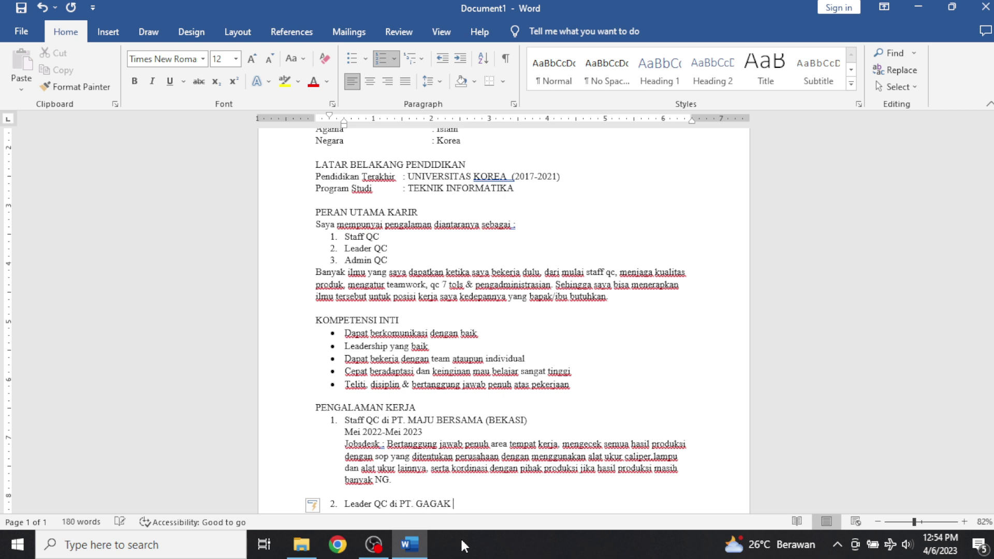
type("BERSAMA (KARAWANG")
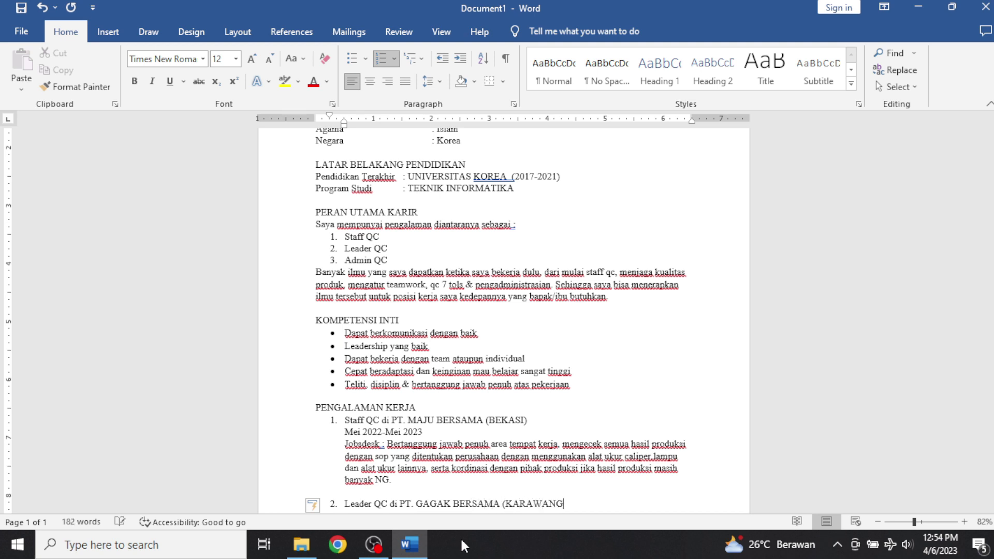
type(")")
key("Return")
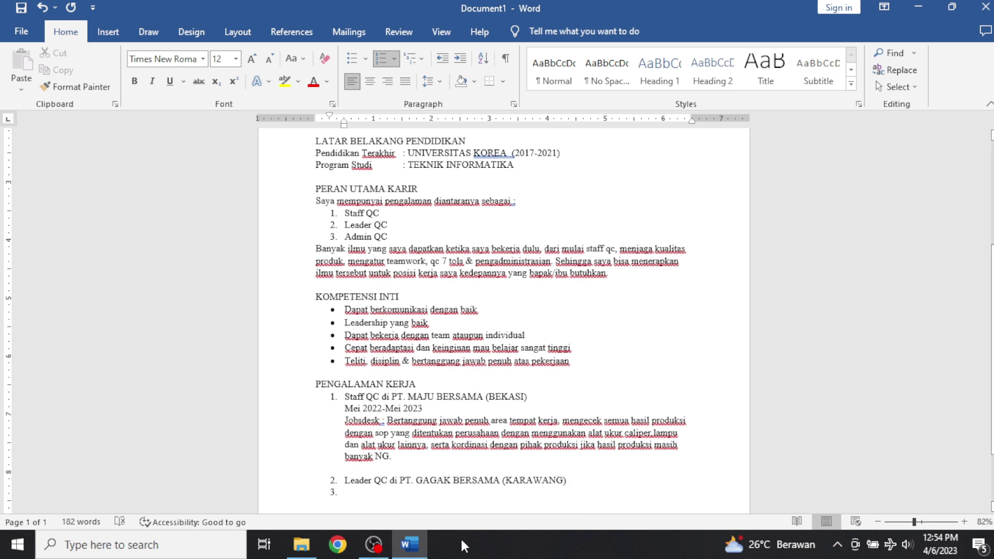
key("BackSpace")
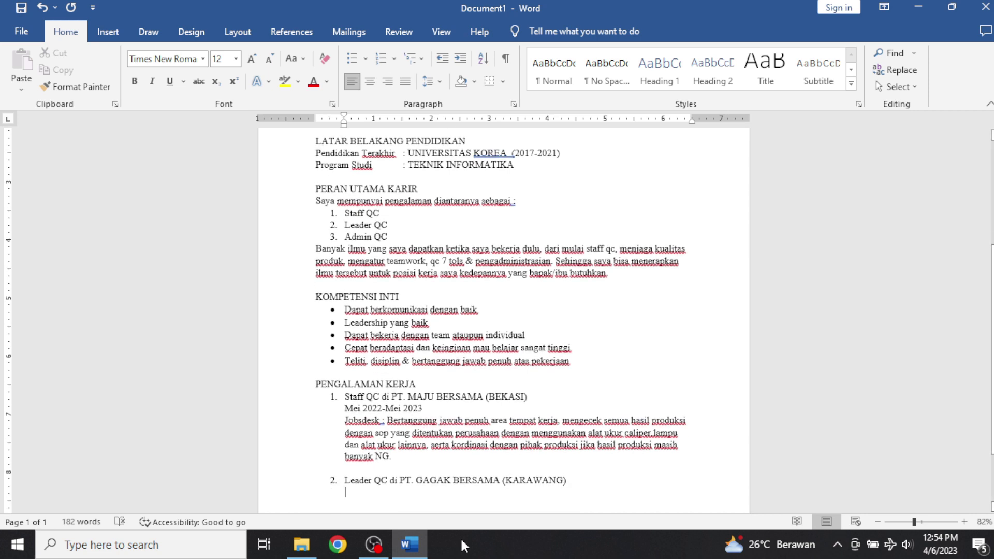
type("M")
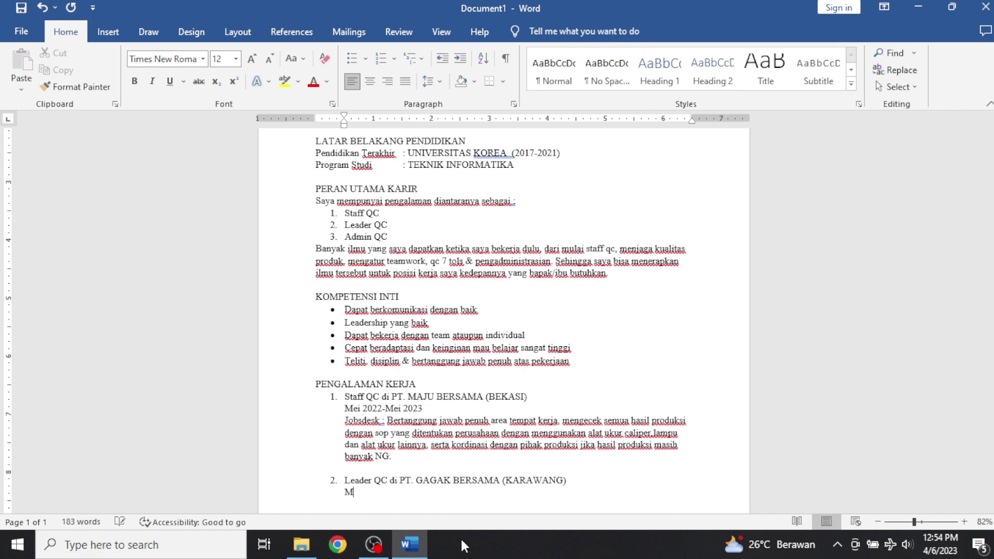
type("aret 2019-Maret 2022")
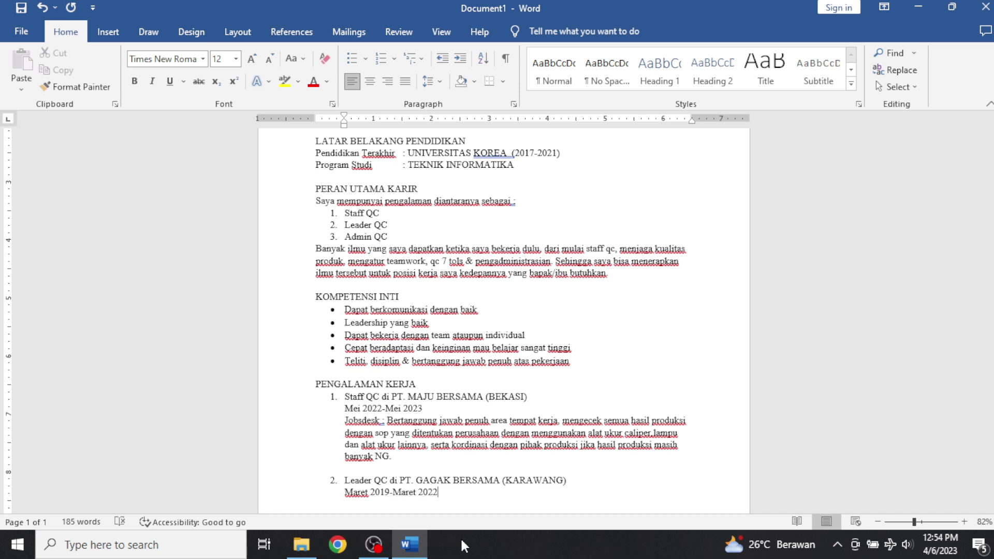
key("Return")
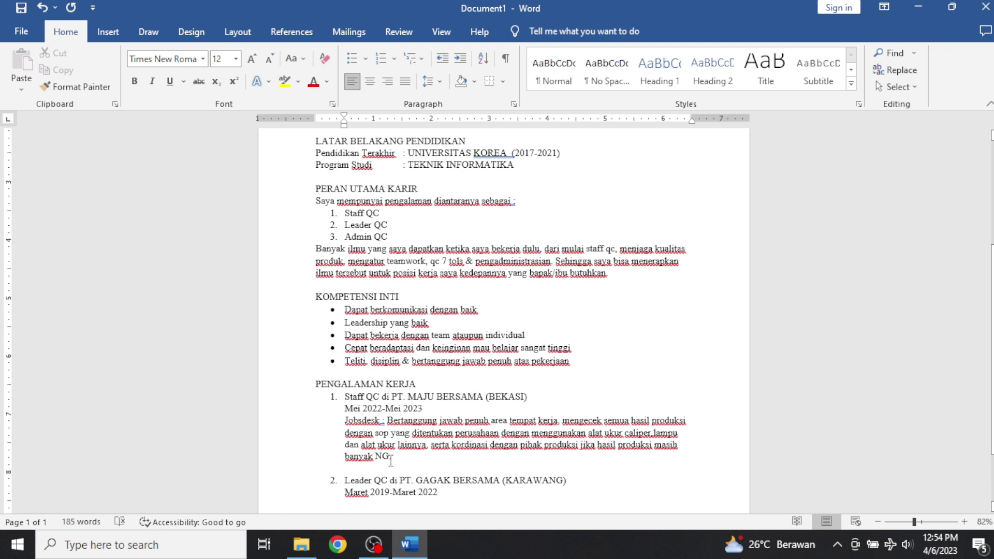
Paste the first job's Jobsdesk under the Leader QC dates and trim it to its first two lines.
left_click_drag(391, 458, 350, 424)
key("ctrl+c")
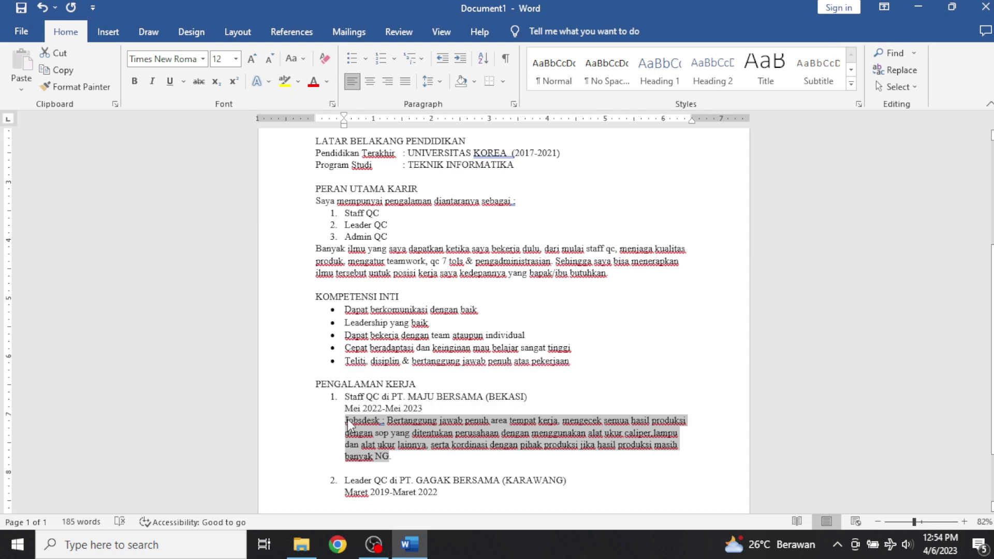
left_click(386, 503)
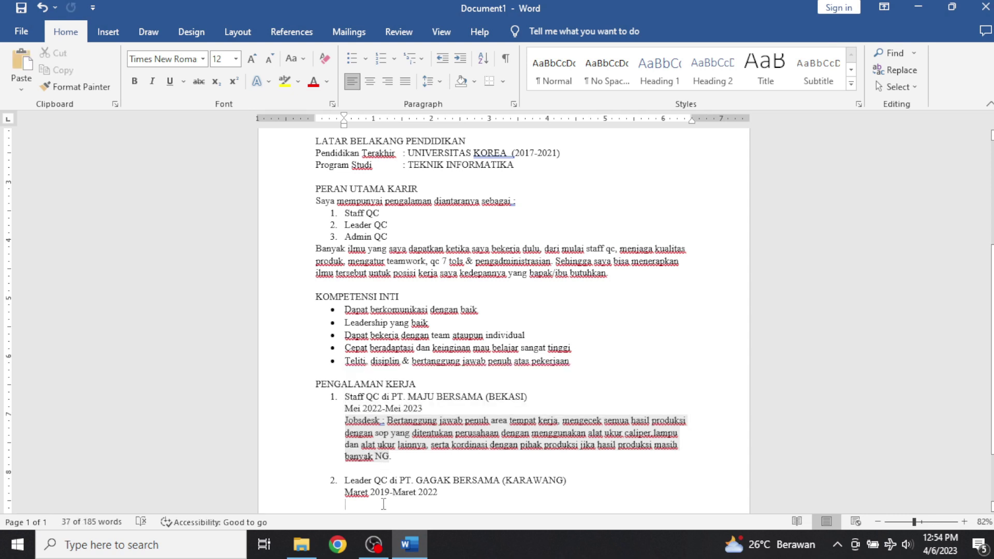
scroll(386, 497, "down", 2)
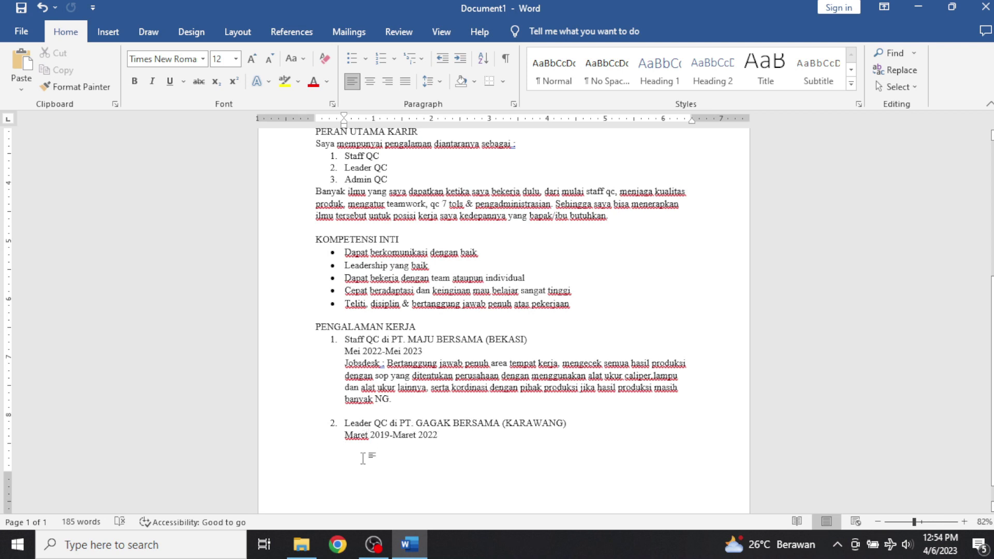
key("ctrl+v")
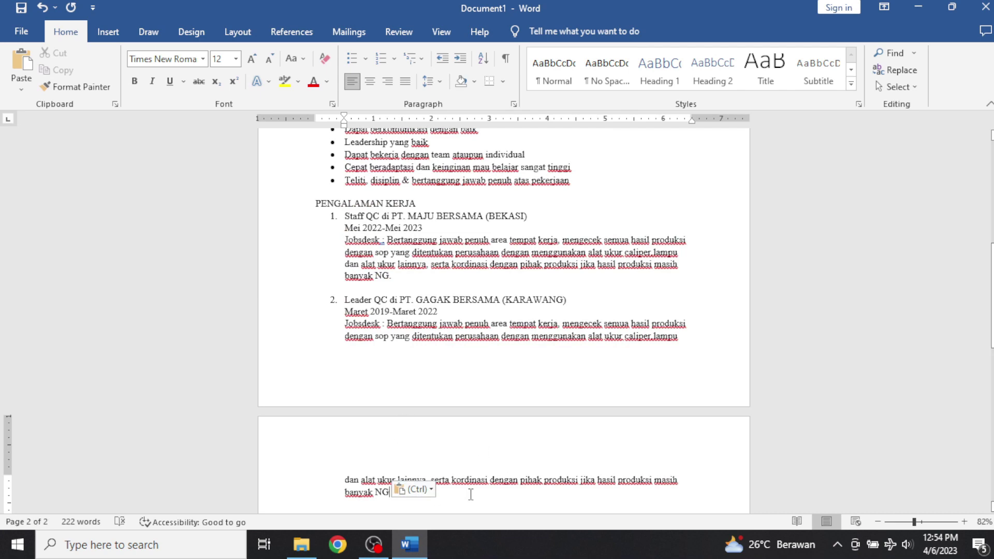
left_click_drag(458, 498, 360, 456)
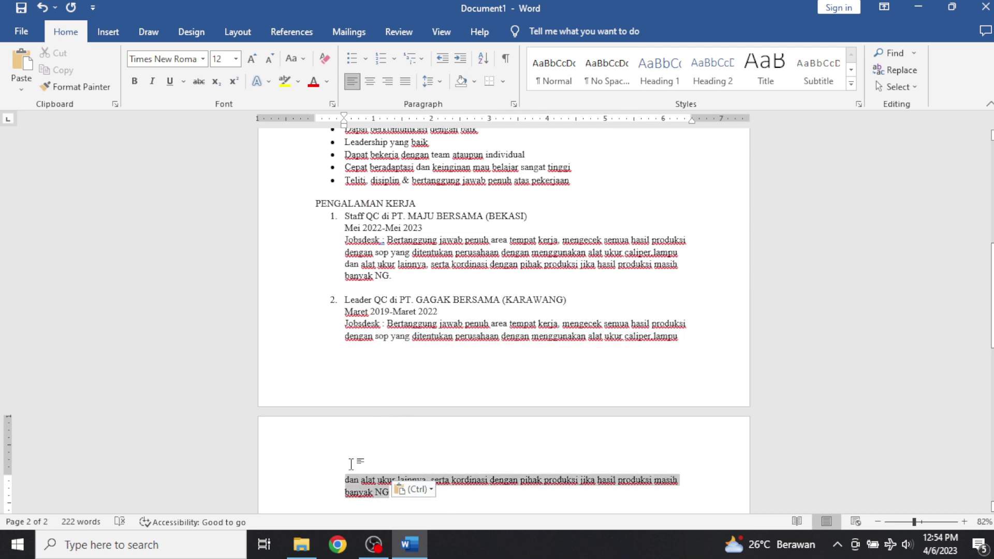
scroll(357, 458, "up", 2)
key("BackSpace")
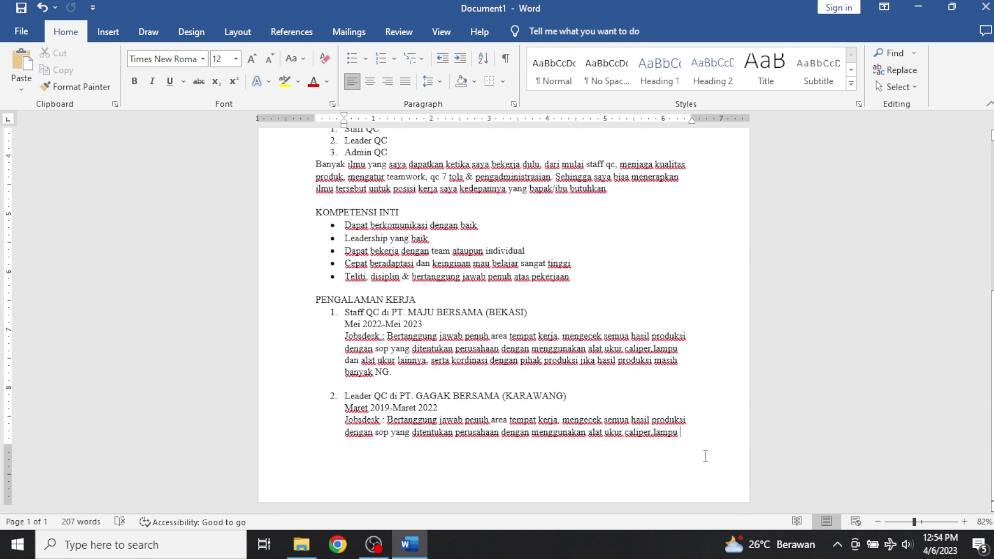
key("Return")
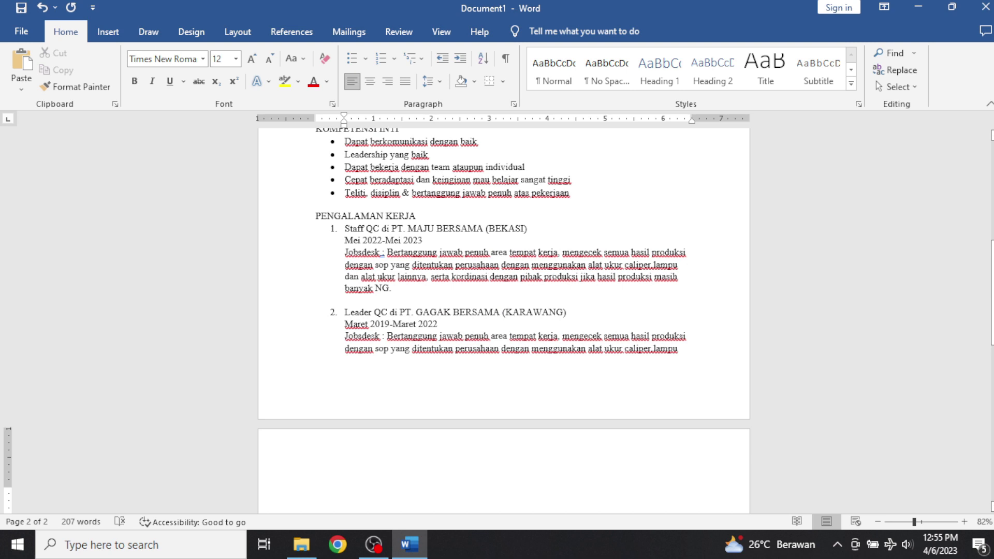
scroll(474, 316, "up", 1)
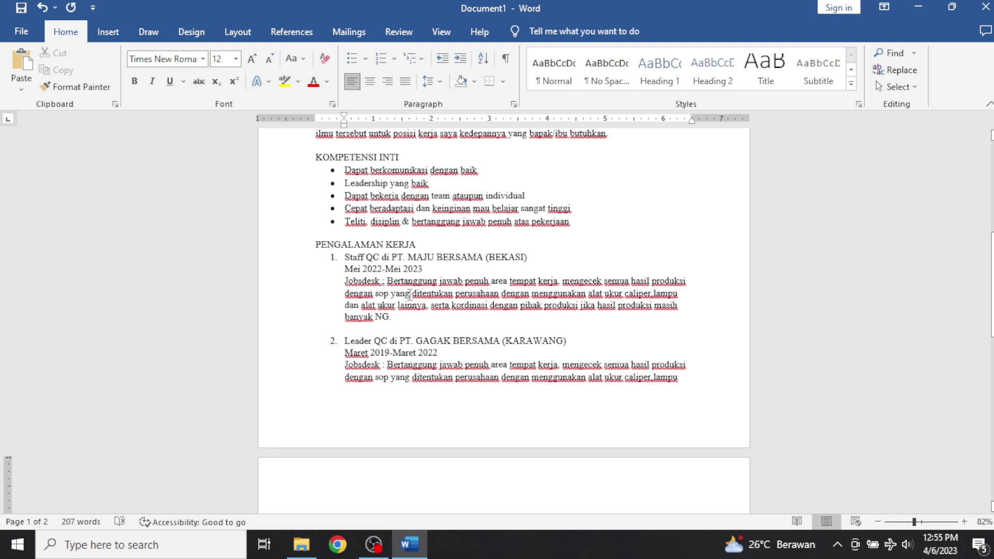
scroll(385, 360, "down", 2)
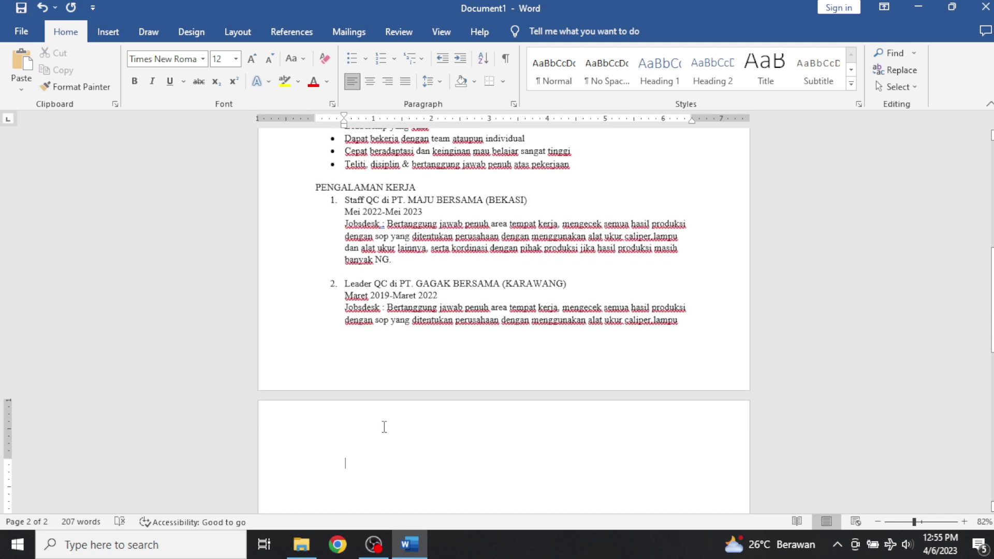
Type the KEMAMPUAN heading and start an arrow-bulleted list below it.
type("kema")
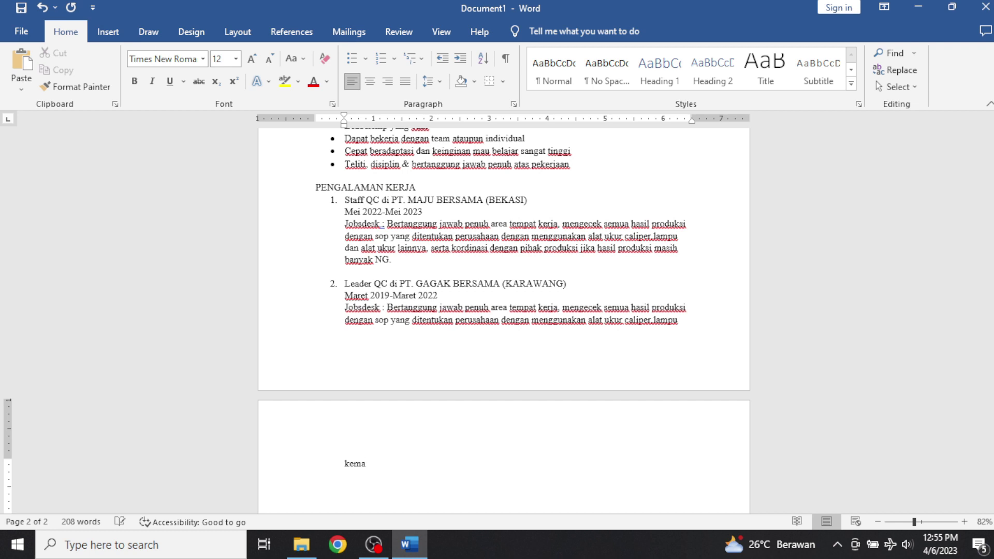
key("BackSpace")
key("BackSpace")
key("BackSpace")
key("BackSpace")
type("KEMAMPUAN")
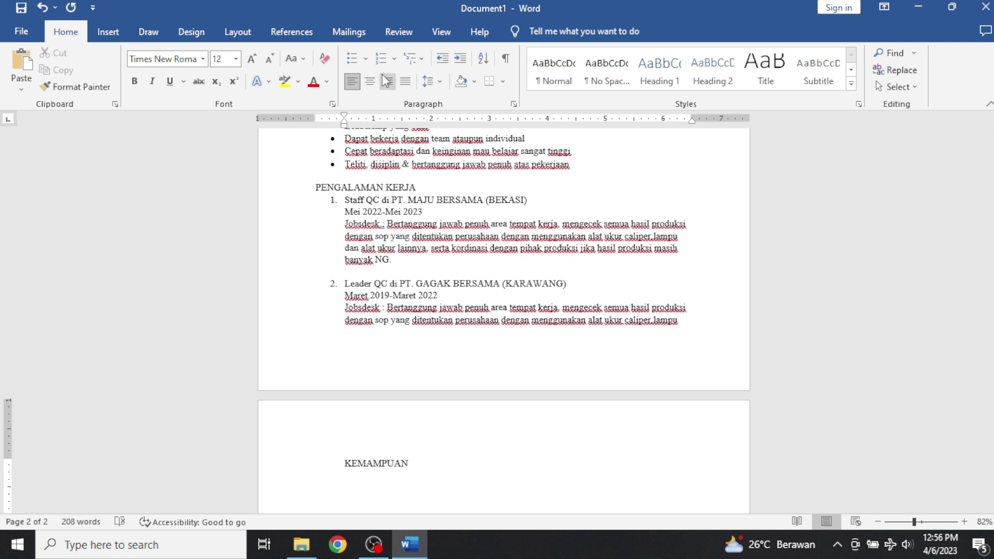
left_click(366, 58)
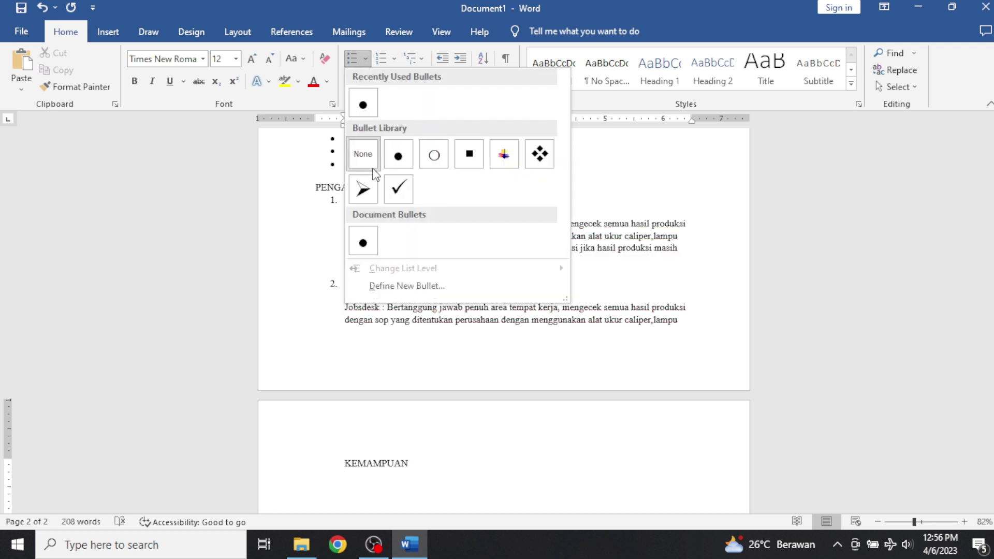
left_click(366, 188)
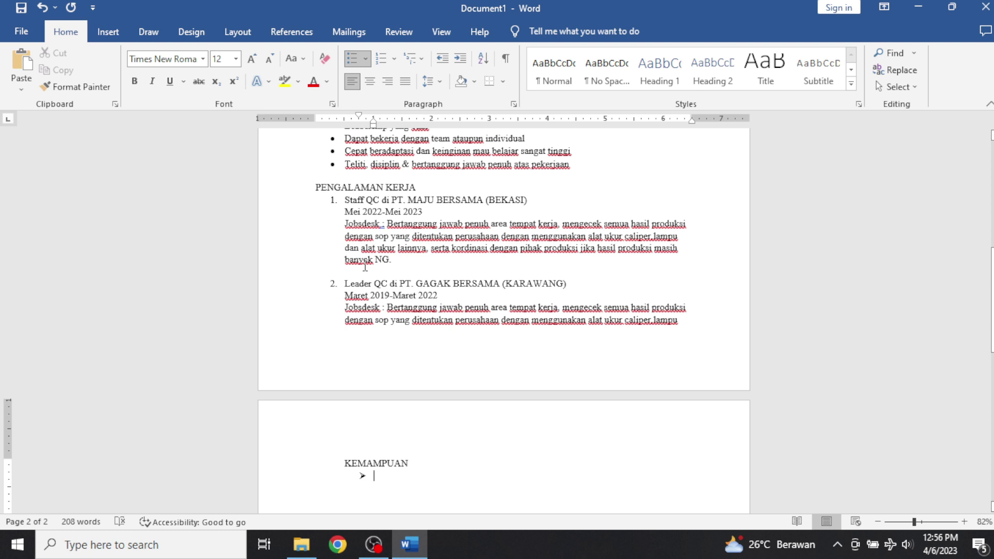
List the skills Ms. Office, Alat ukur caliper/sigmat and QC 7 Tols.
type("M")
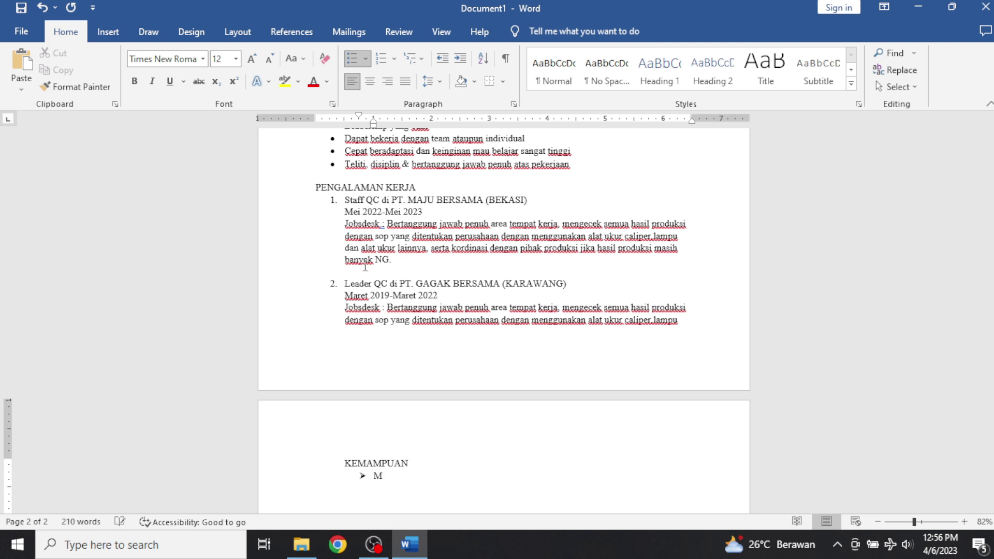
type("s. Office")
key("Return")
type("Alat ukur ")
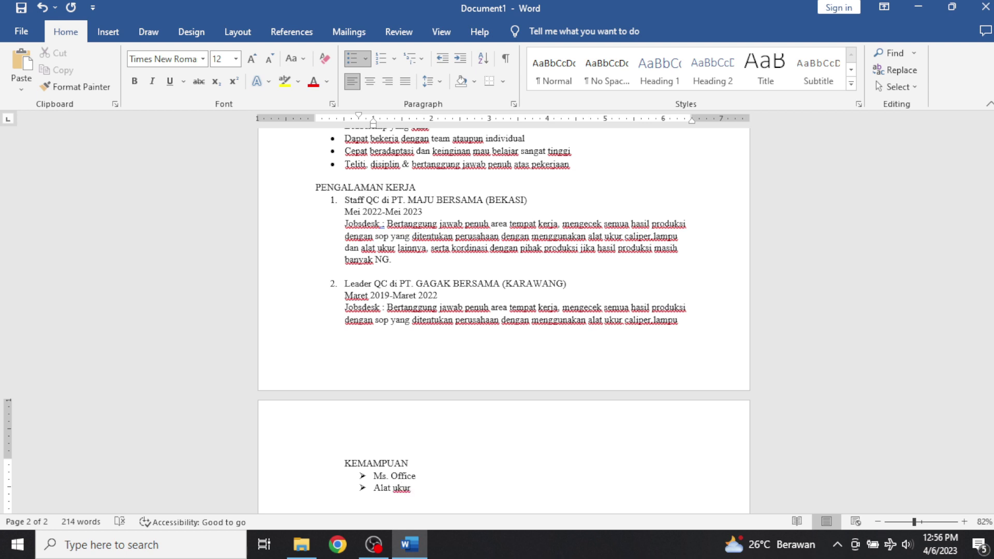
type("caliper/sigmat")
key("Return")
type("qc")
key("BackSpace")
key("BackSpace")
type("QC 7 Tols")
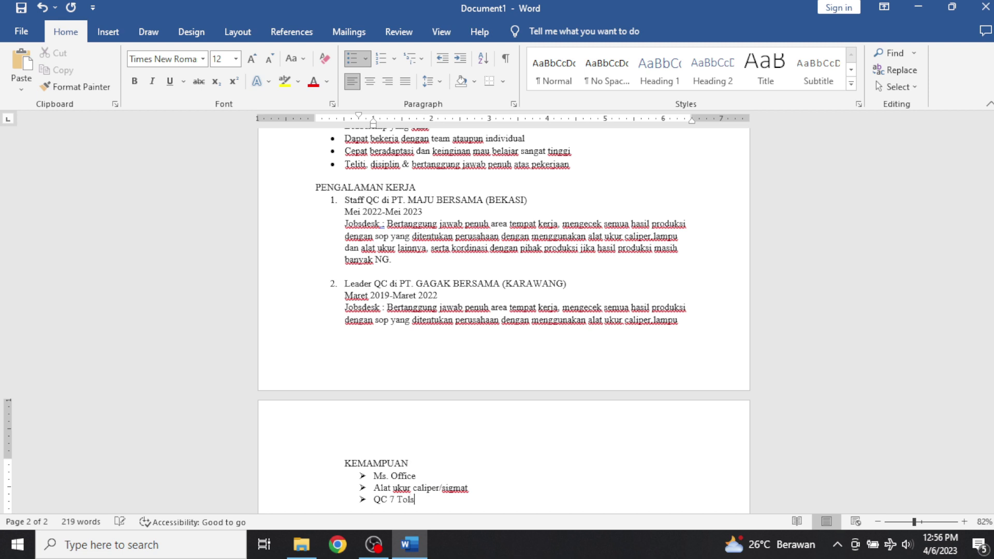
key("Return")
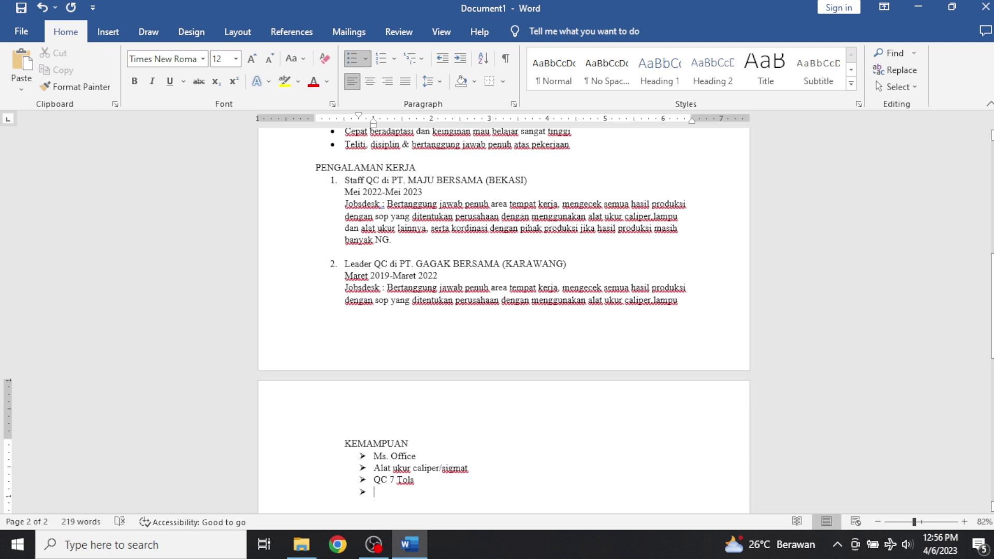
Add QC/QA Management, ISO 14000, Forklift and Las Argon, then end the bullet list.
type("QC")
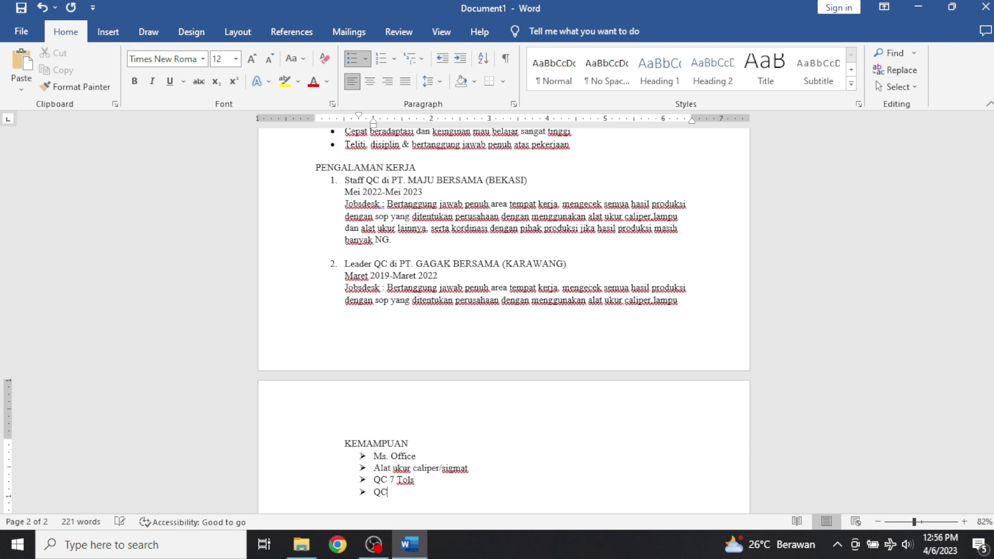
type("/QA MANAG")
key("BackSpace")
key("BackSpace")
key("BackSpace")
key("BackSpace")
type("anagement")
key("Return")
type("ISO")
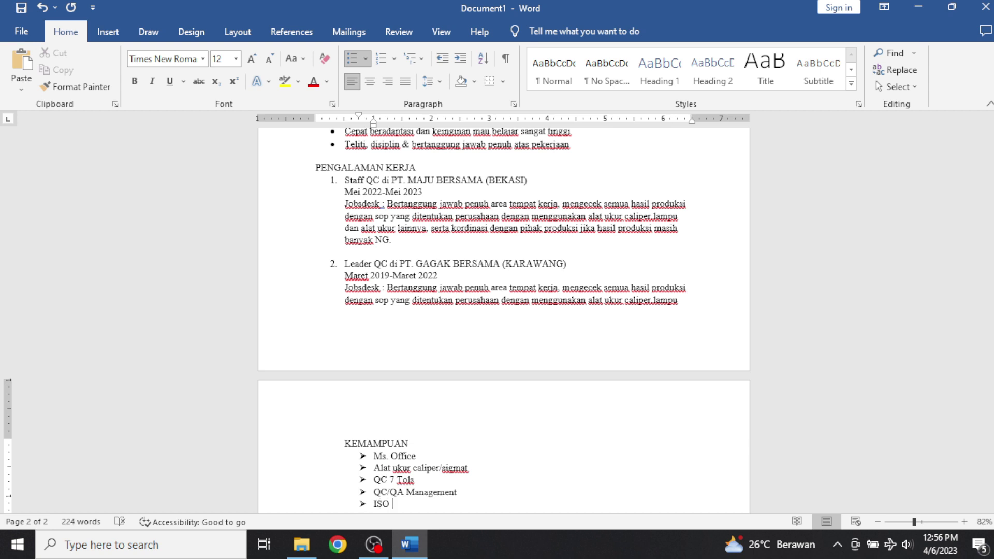
type(" 14000")
key("Return")
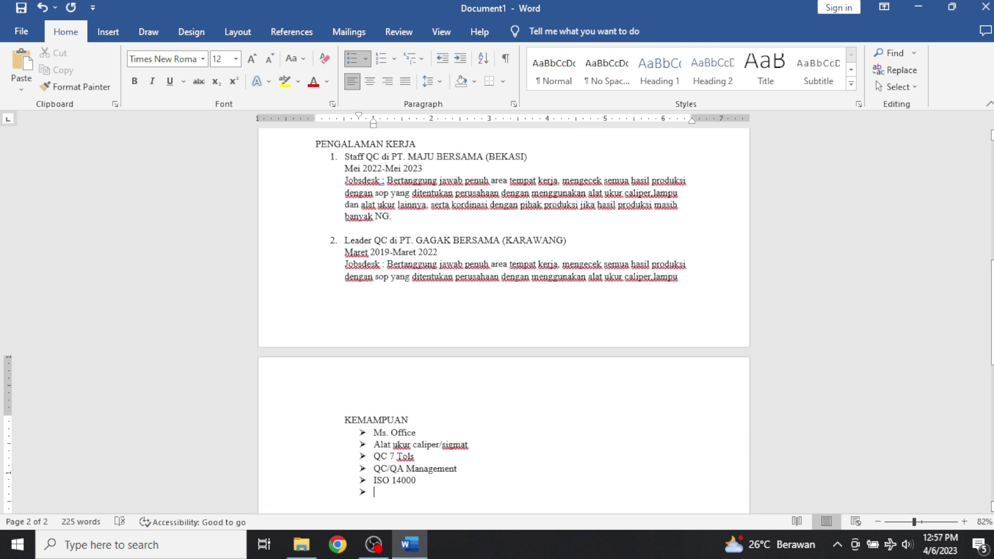
type("Fork")
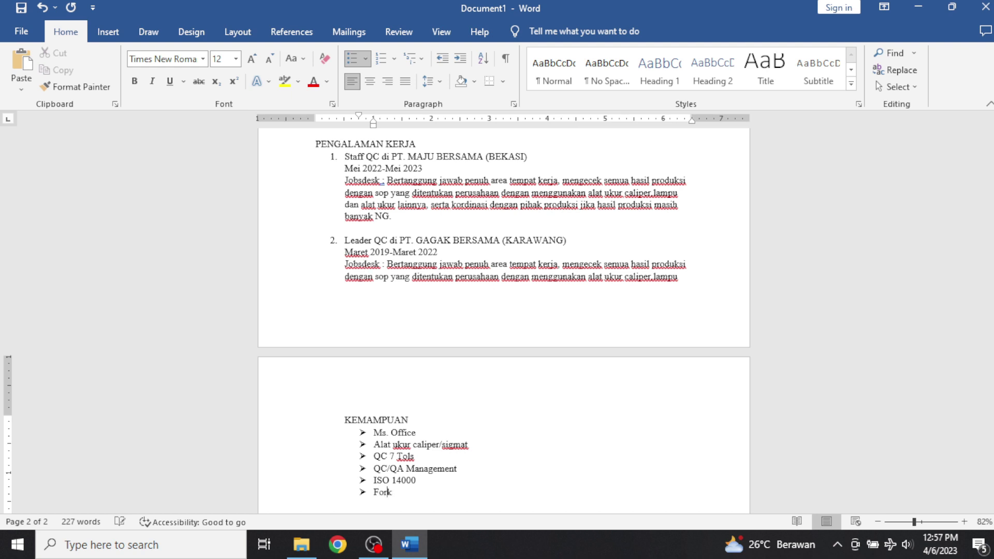
type("lift")
key("Return")
type("Ins")
key("BackSpace")
key("BackSpace")
key("BackSpace")
type("Las Argon")
key("Return")
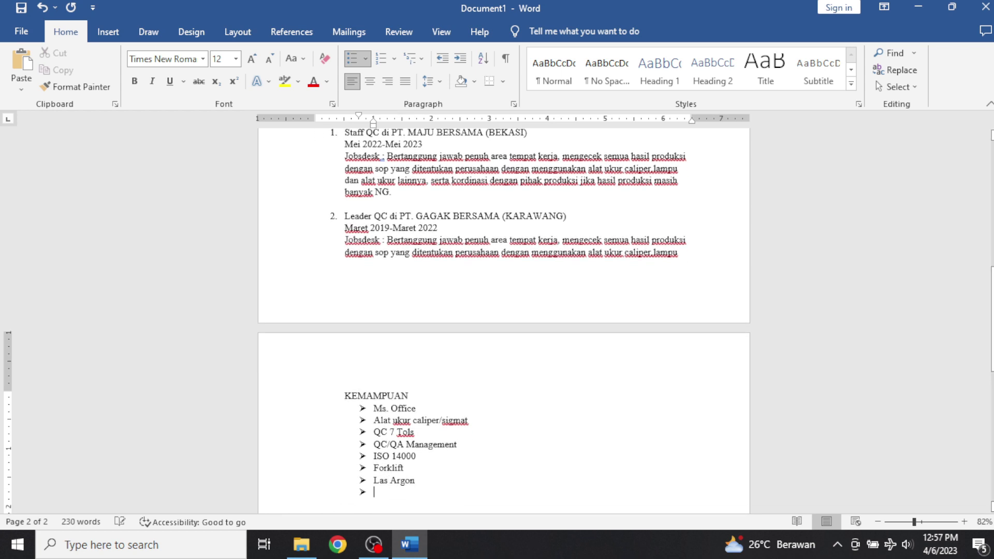
key("BackSpace")
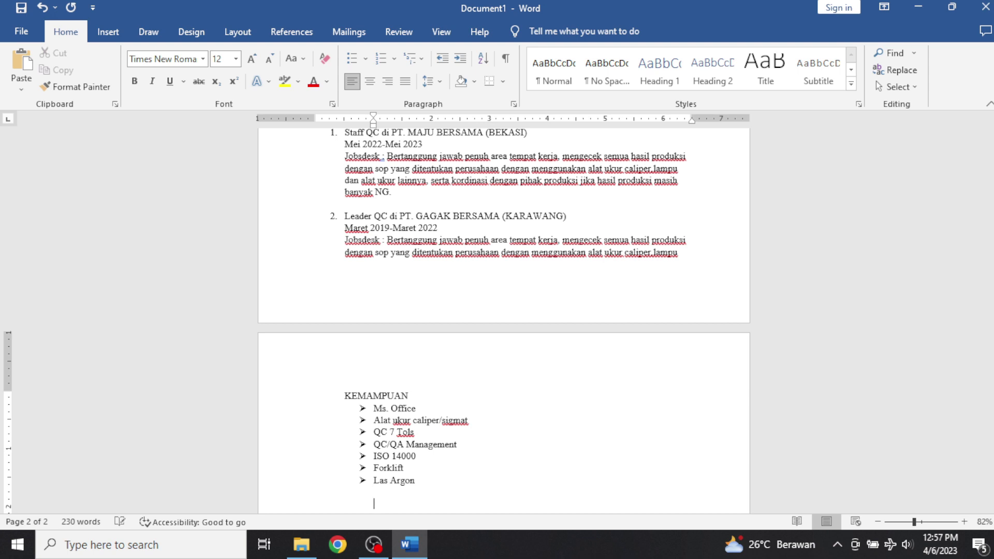
Type the PENGALAMAN ORGANISASI heading aligned with KEMAMPUAN.
key("BackSpace")
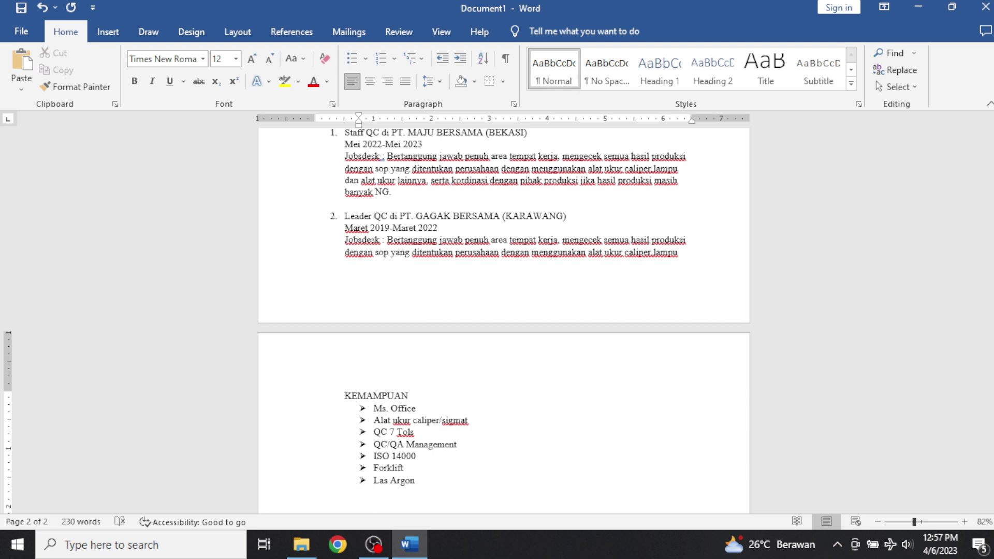
key("BackSpace")
key("Tab")
type("PENGALAMA")
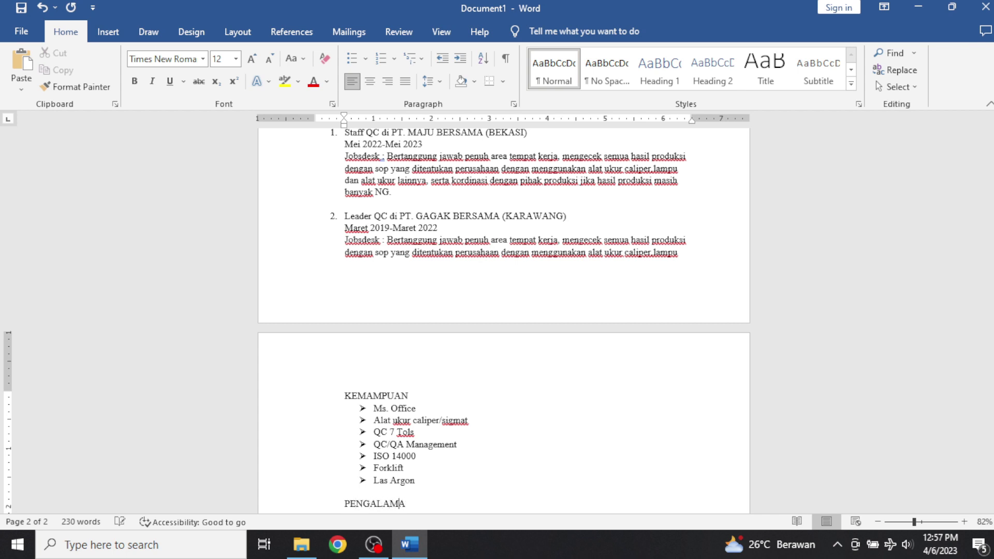
type("N ORGANISASI")
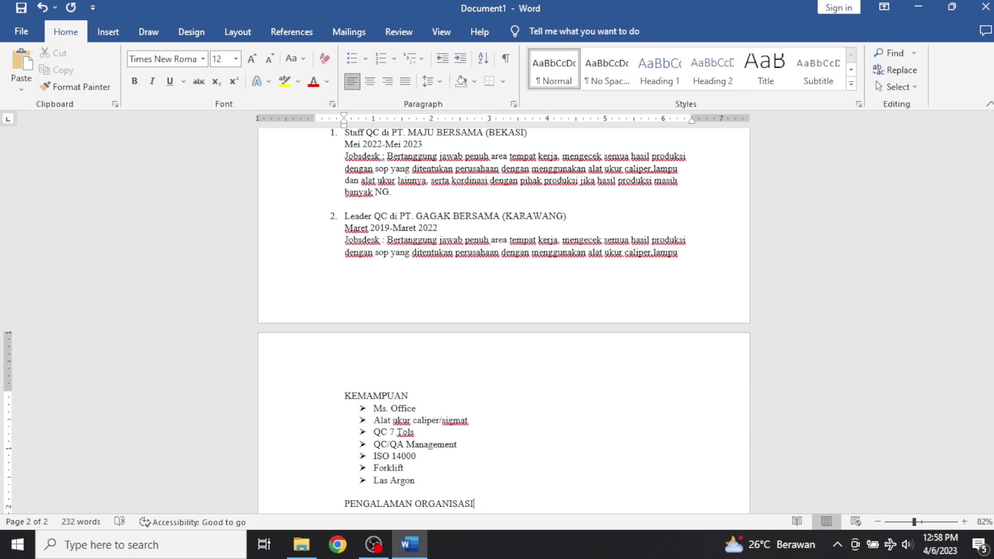
key("Return")
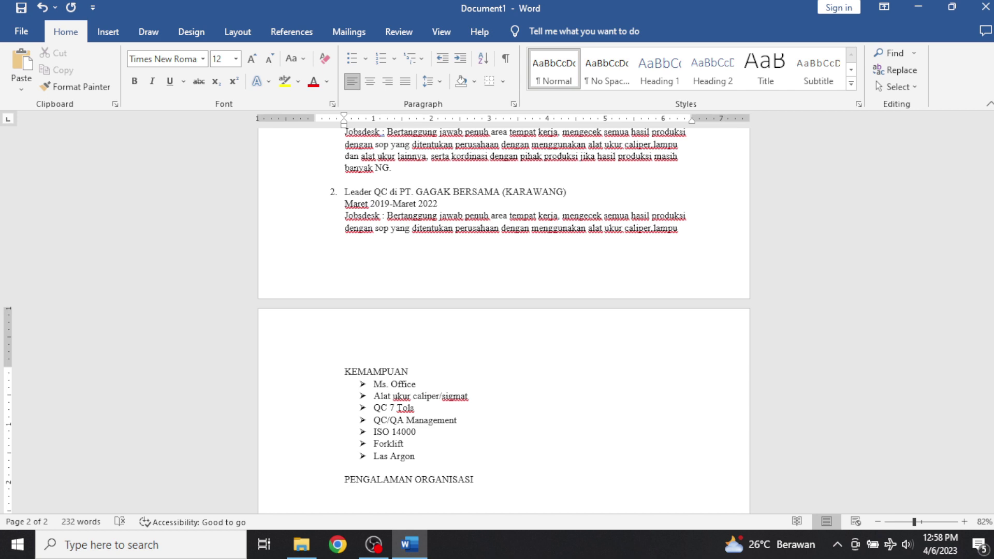
Add an arrow-bulleted entry 'Ketua serikat buruh PT. GBKKI' under the heading.
type("KE")
key("BackSpace")
key("BackSpace")
left_click(380, 59)
key("ctrl+z")
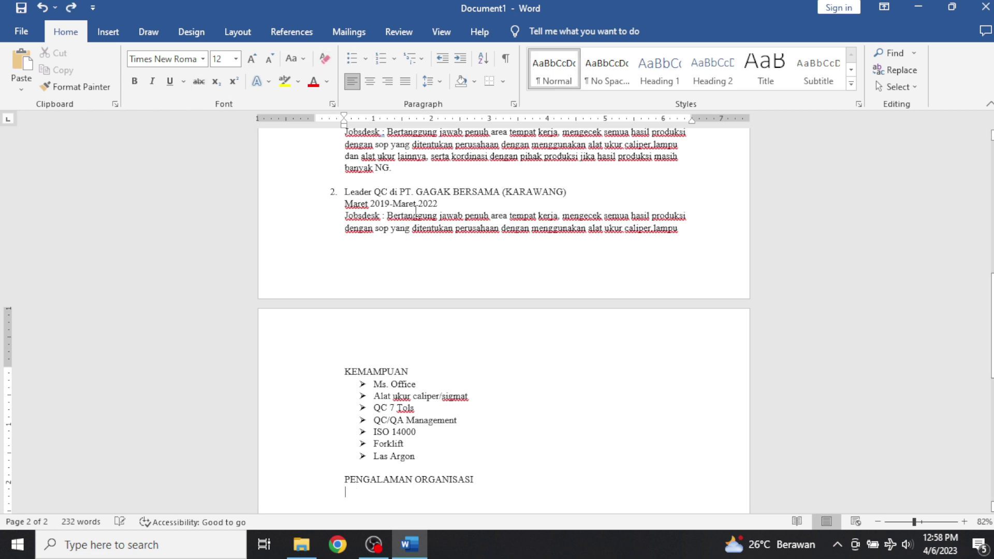
left_click(365, 60)
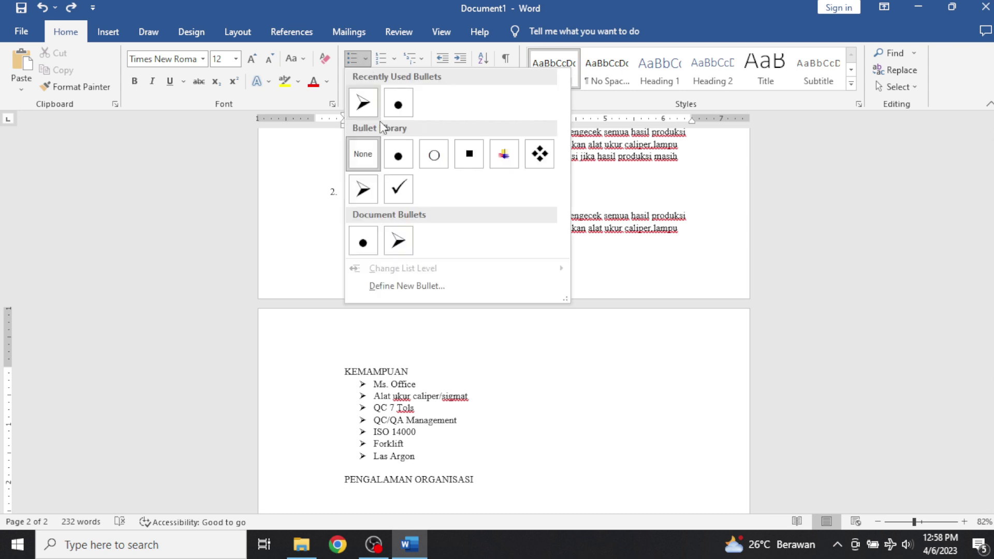
left_click(368, 194)
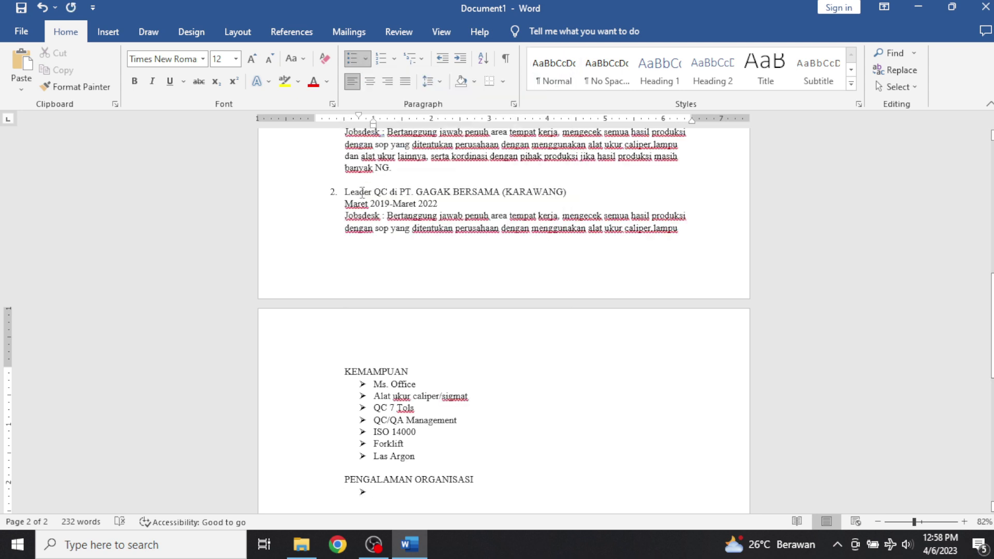
type("Ket")
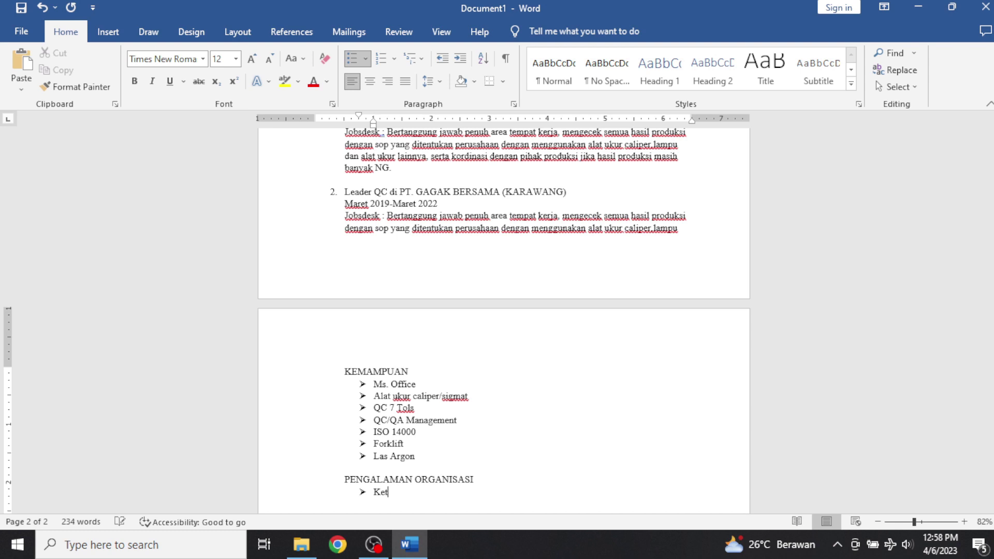
type("ua serikat buruh")
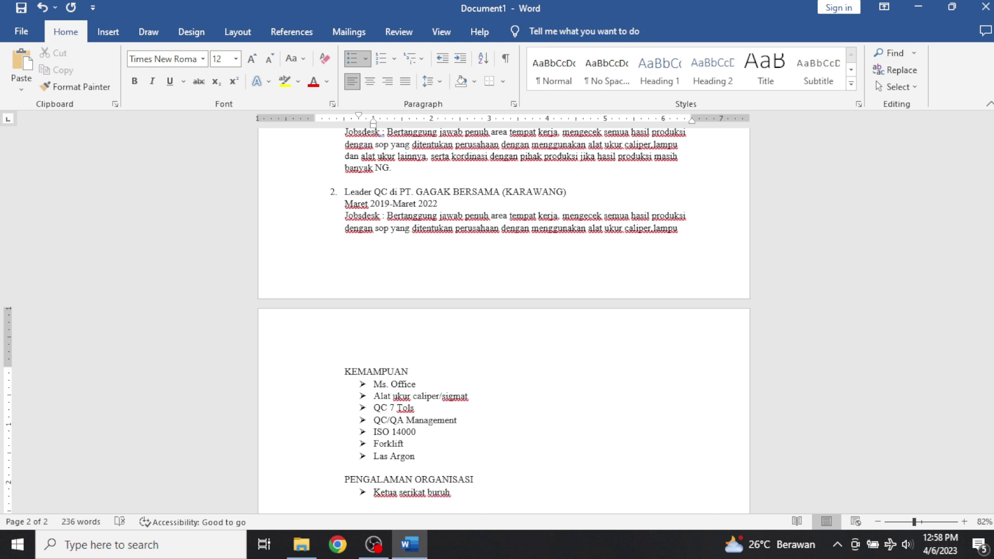
type(" PT. GBKKI P")
Append '(2019-2020' to the Ketua serikat buruh PT. GBKKI entry.
key("BackSpace")
key("Return")
key("Return")
key("Return")
key("Return")
key("Return")
key("Return")
key("Return")
key("Return")
key("Return")
key("Return")
key("Return")
key("Return")
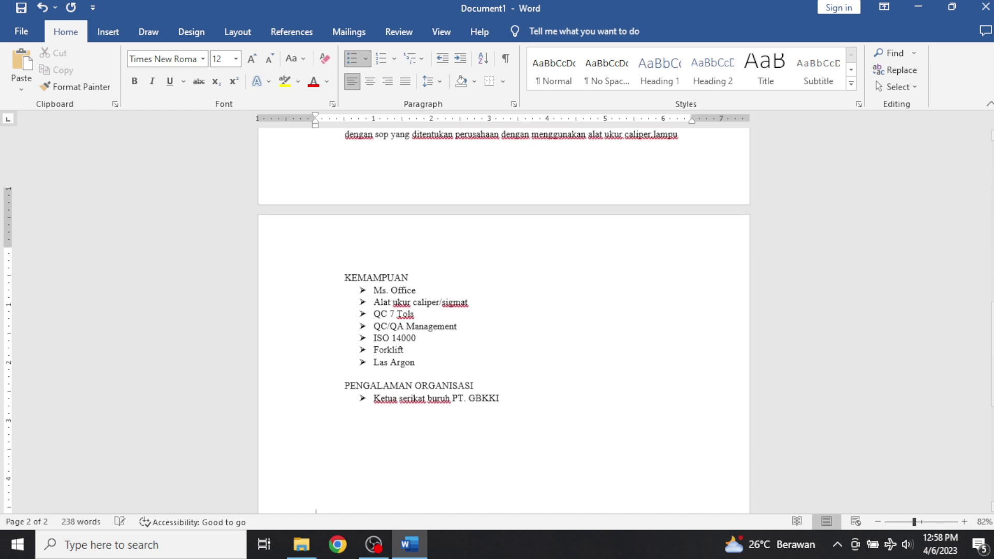
key("BackSpace")
key("BackSpace")
key("BackSpace")
key("BackSpace")
key("BackSpace")
key("BackSpace")
key("BackSpace")
key("BackSpace")
key("BackSpace")
key("BackSpace")
key("BackSpace")
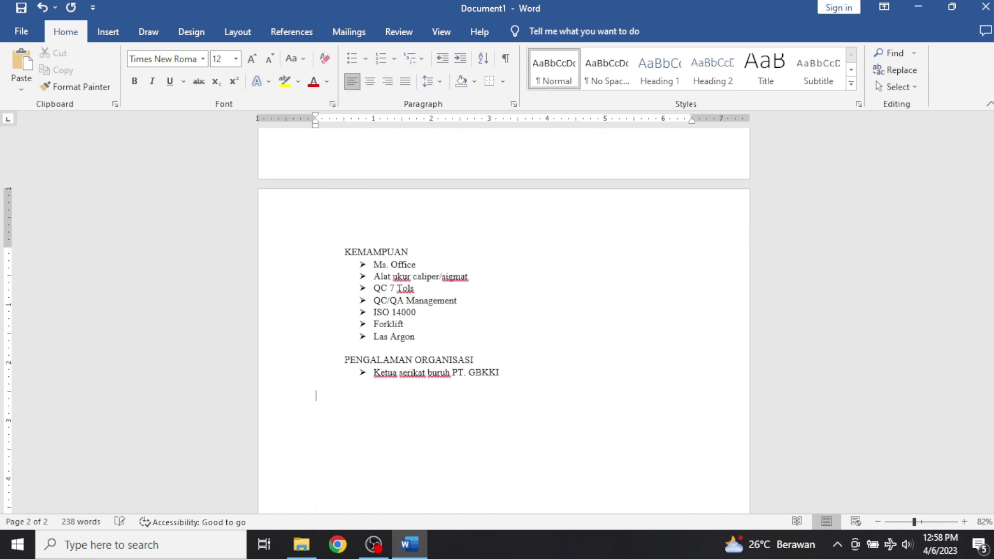
type("(")
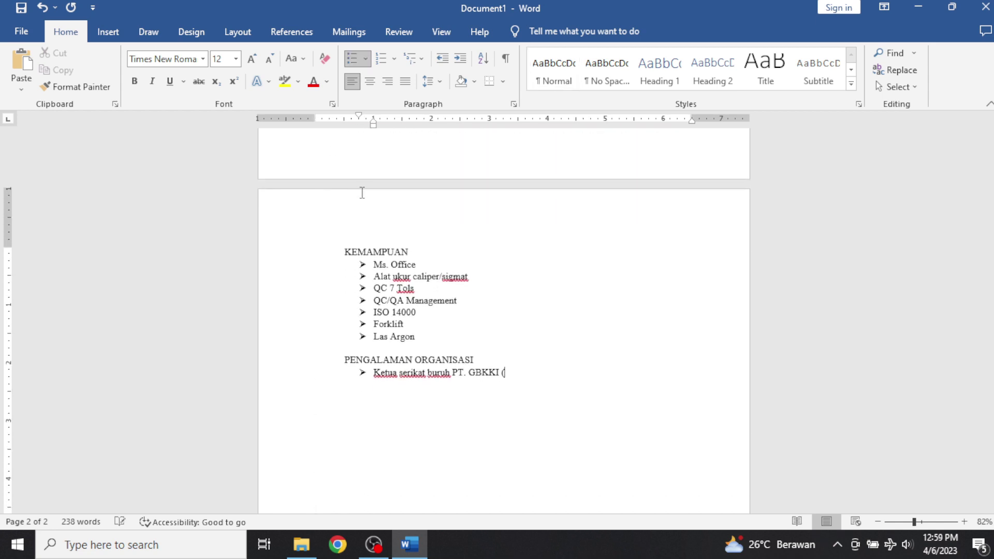
type("2019-2020")
Add an unbulleted line '(deskripsikan tugas dan tanggung jawab)' below the entry.
key("Return")
key("BackSpace")
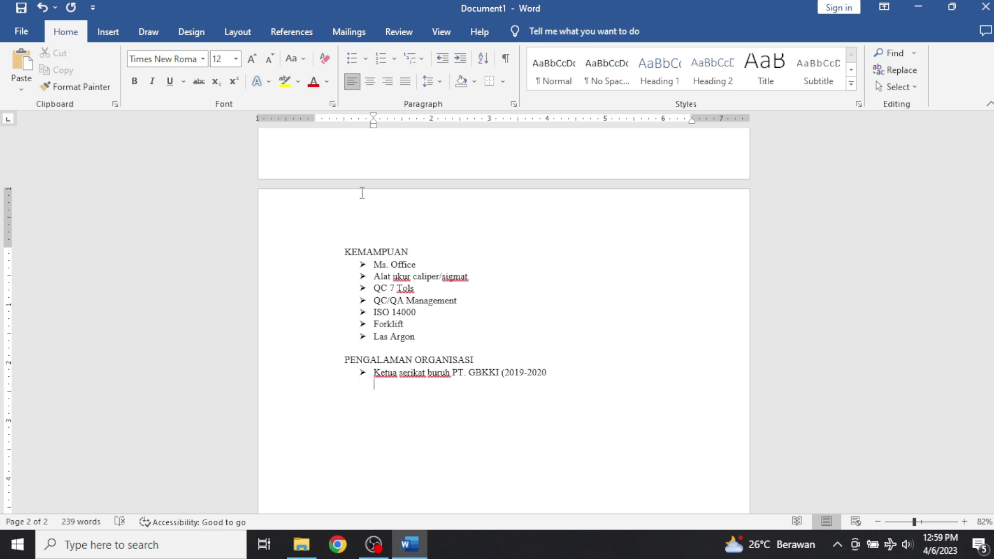
type("(deskripsikan tugas d")
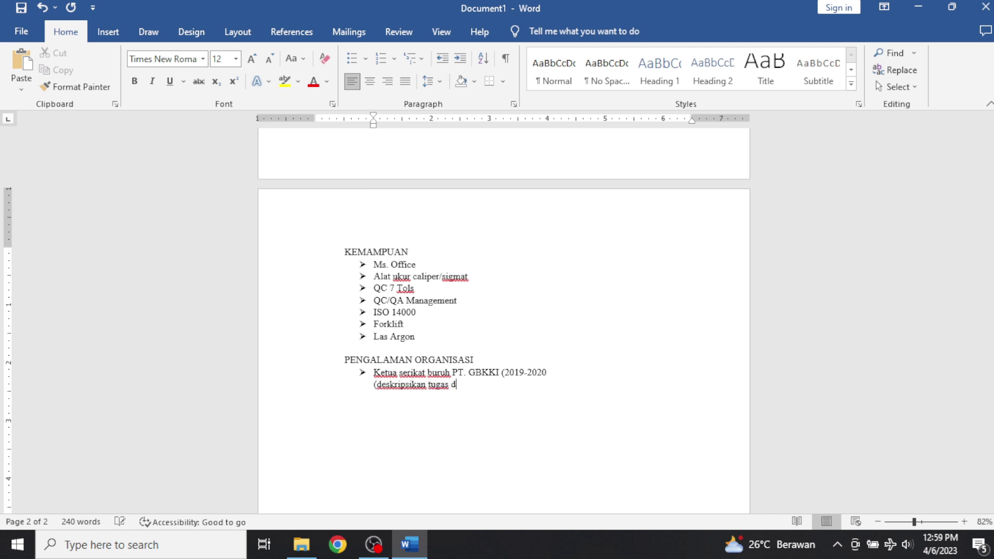
type("an")
key("BackSpace")
type("an tanggung jawab)")
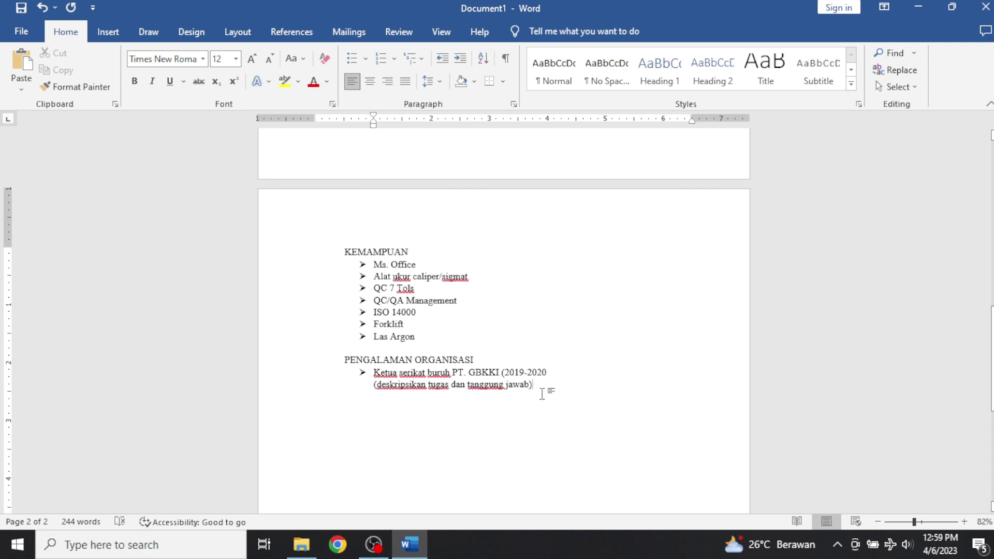
Start a HOBY heading back at the left margin.
key("Return")
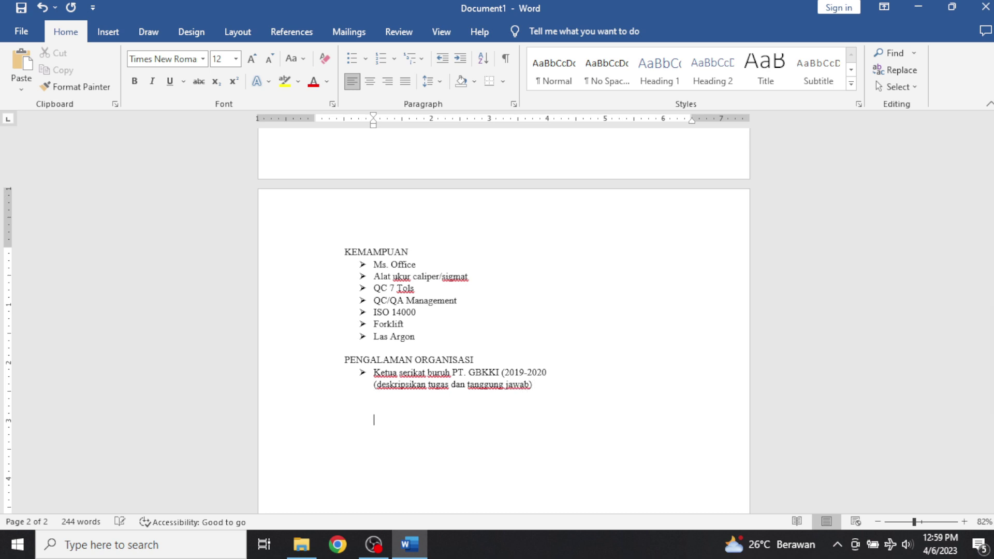
key("BackSpace")
key("BackSpace")
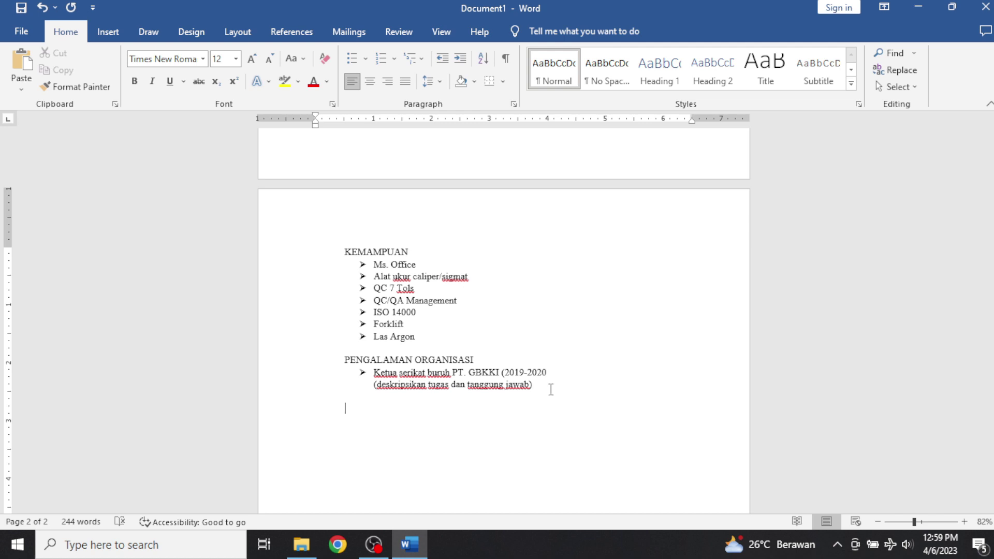
type("HOBY")
Arrow-bullet the HOBY list: Mendengarkan music, Sepak bola, Membaca buku, Traveling.
left_click(367, 59)
left_click(364, 227)
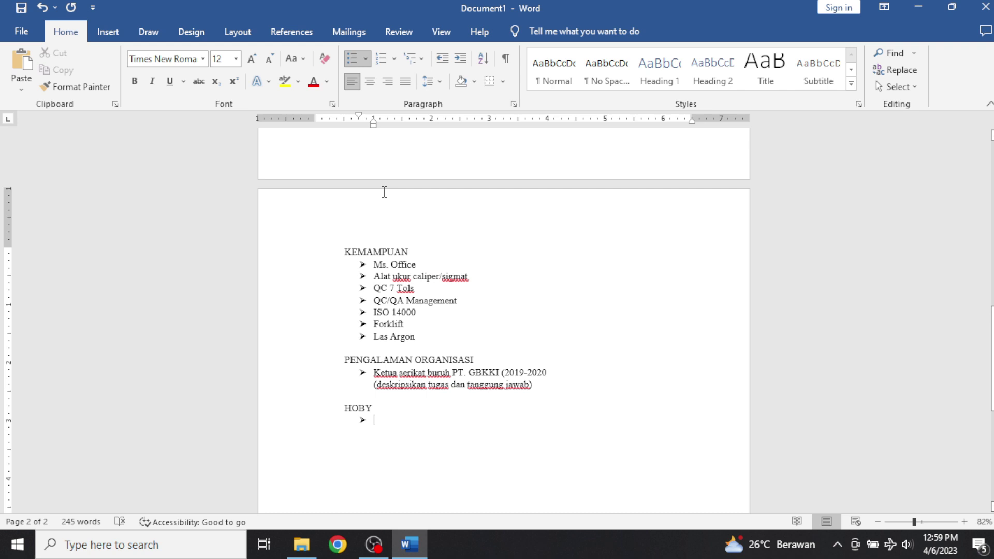
type("MEN")
key("BackSpace")
key("BackSpace")
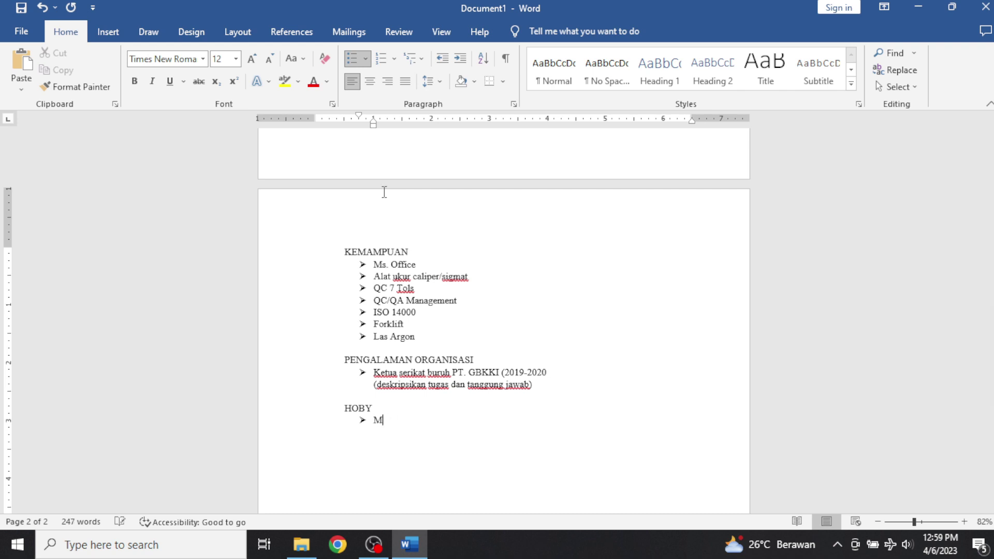
type("enden")
type("garkan m")
type("usic")
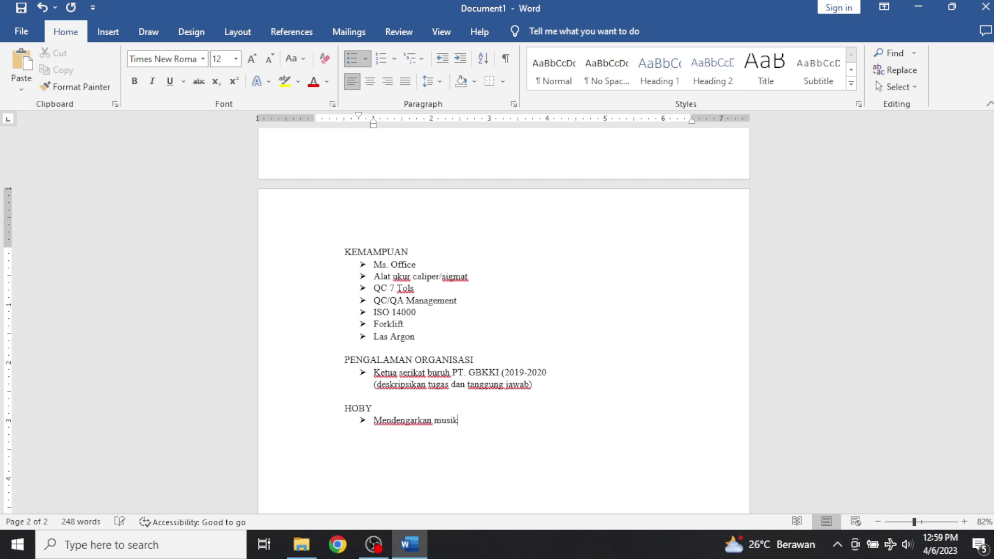
key("Return")
type("sepak bo")
type("embaca b")
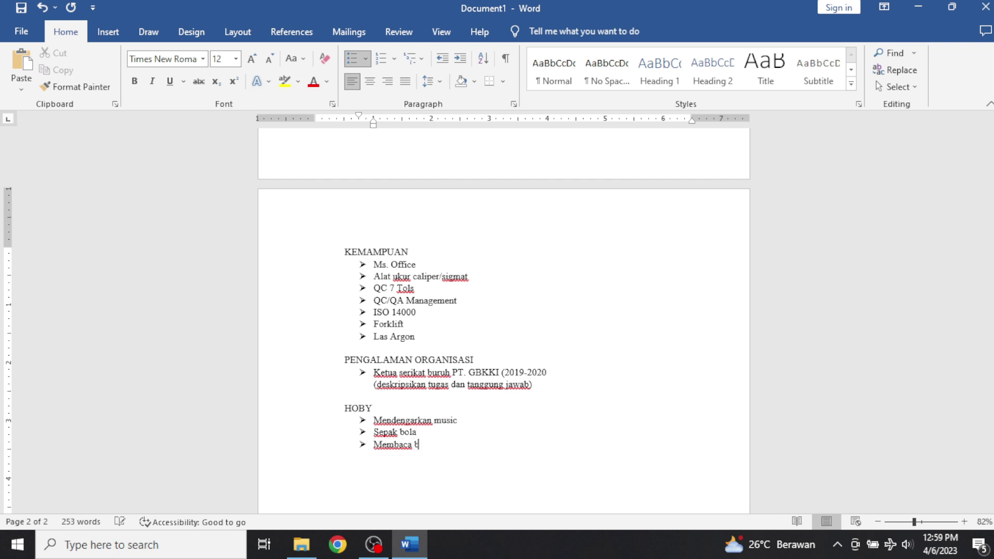
type("uku")
key("Return")
type("trave")
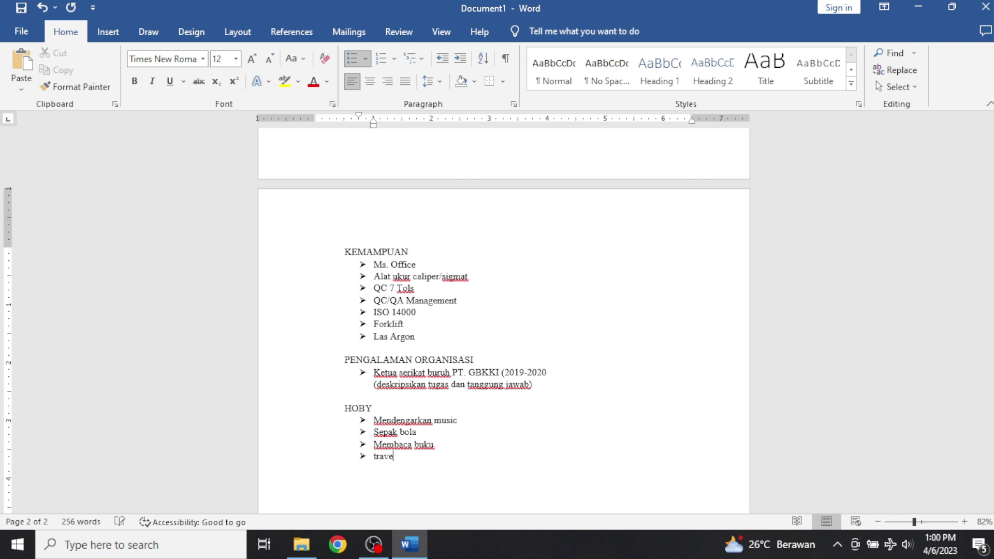
type("king")
Grow the CURRICULUM VITAE title font from 12 to 18 pt.
scroll(346, 95, "down", 2)
scroll(521, 286, "up", 3)
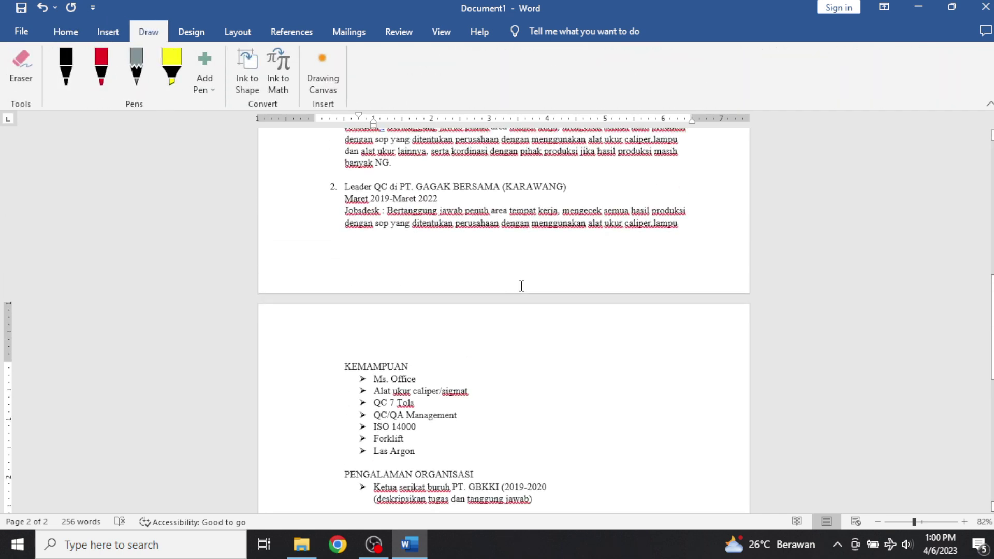
left_click(521, 286)
left_click(62, 32)
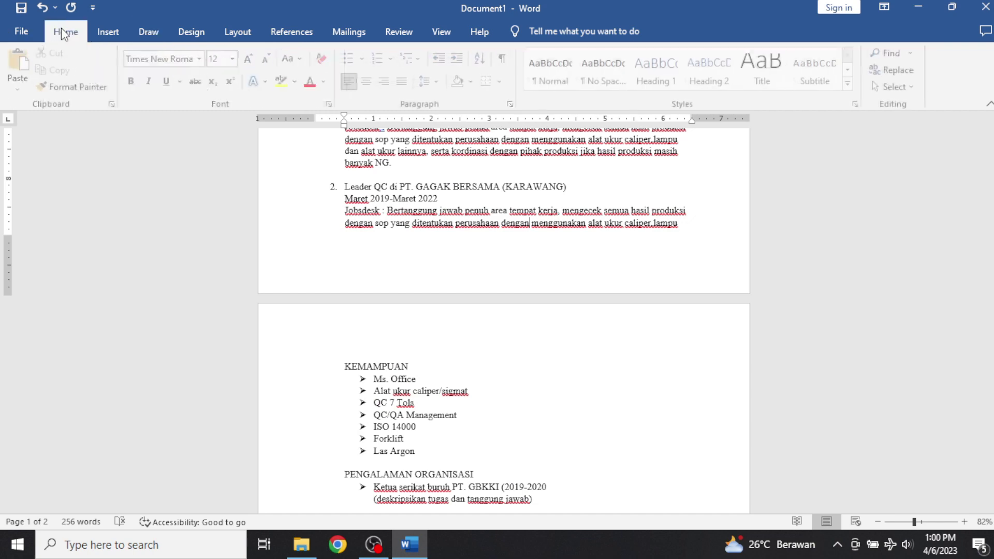
scroll(497, 202, "up", 10)
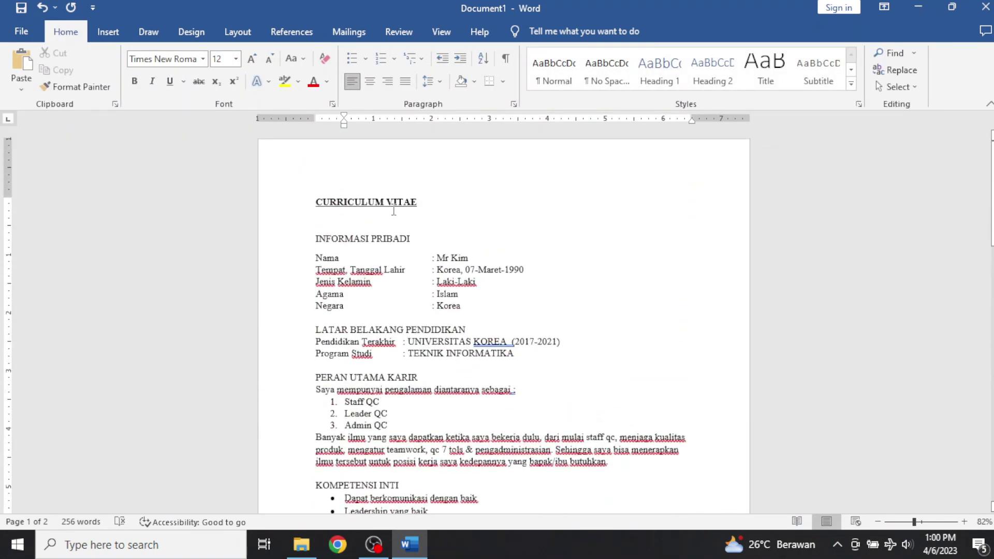
triple_click(421, 200)
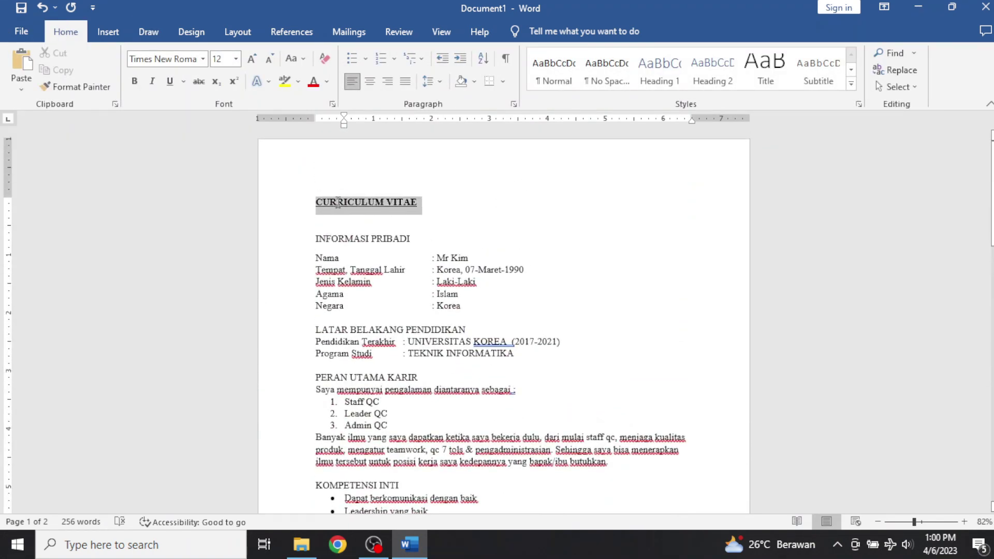
left_click(256, 58)
left_click(257, 58)
left_click(257, 58)
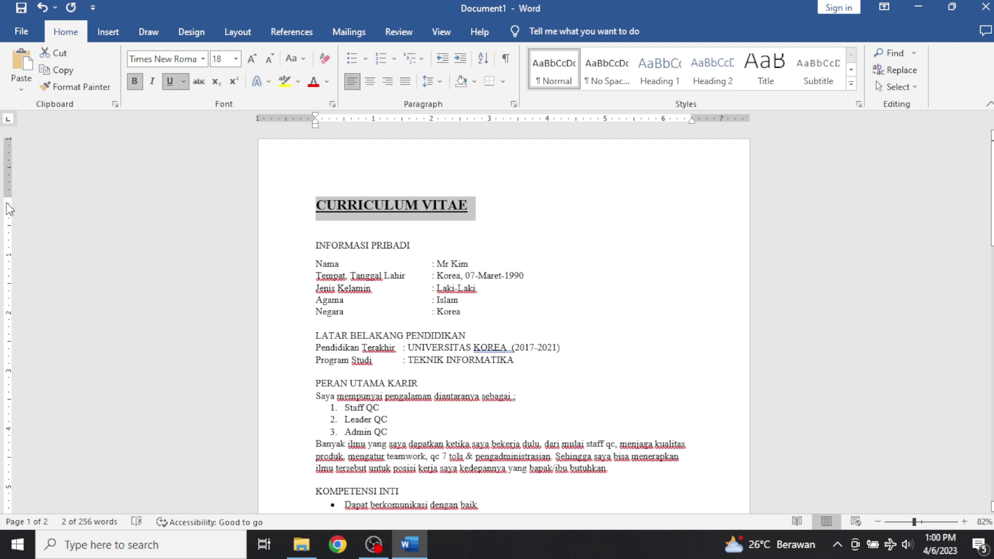
scroll(239, 214, "down", 1)
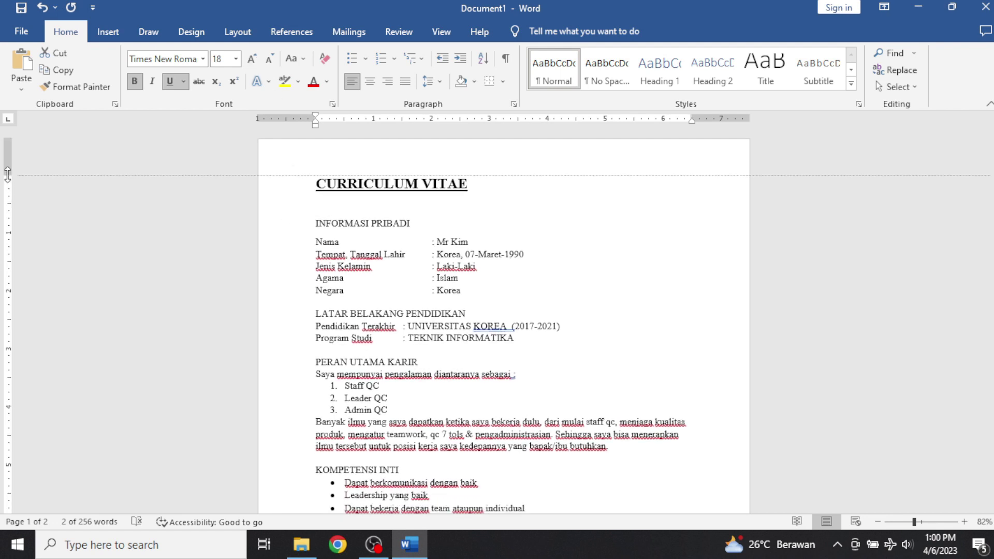
left_click(486, 212)
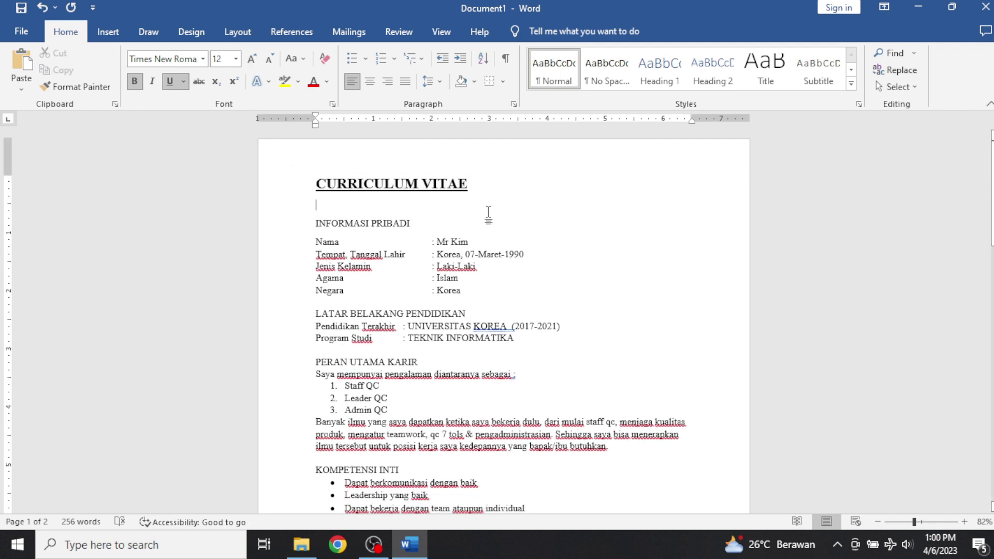
scroll(475, 213, "down", 1)
Bold the section headings from INFORMASI PRIBADI through PENGALAMAN ORGANISASI and HOBY.
left_click_drag(387, 195, 331, 195)
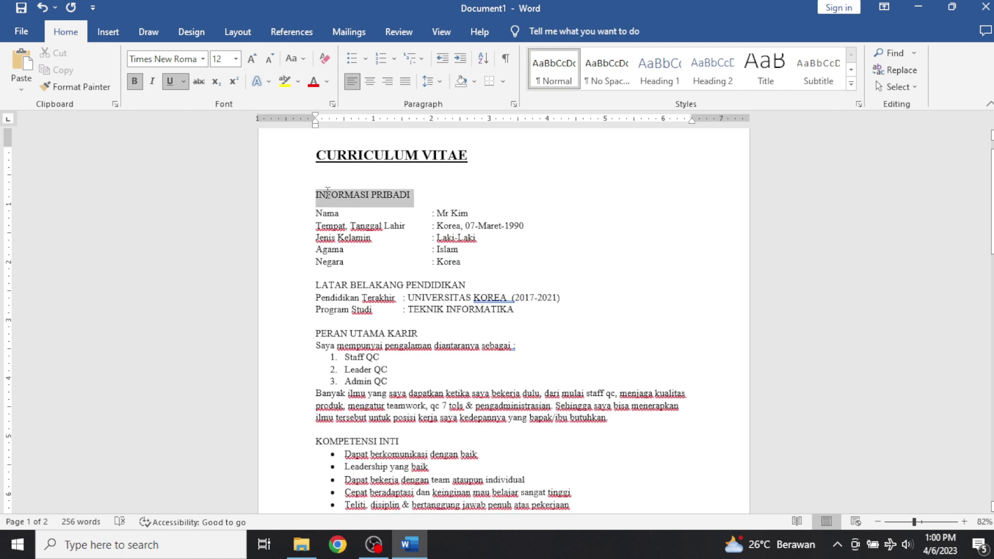
left_click_drag(469, 285, 327, 285)
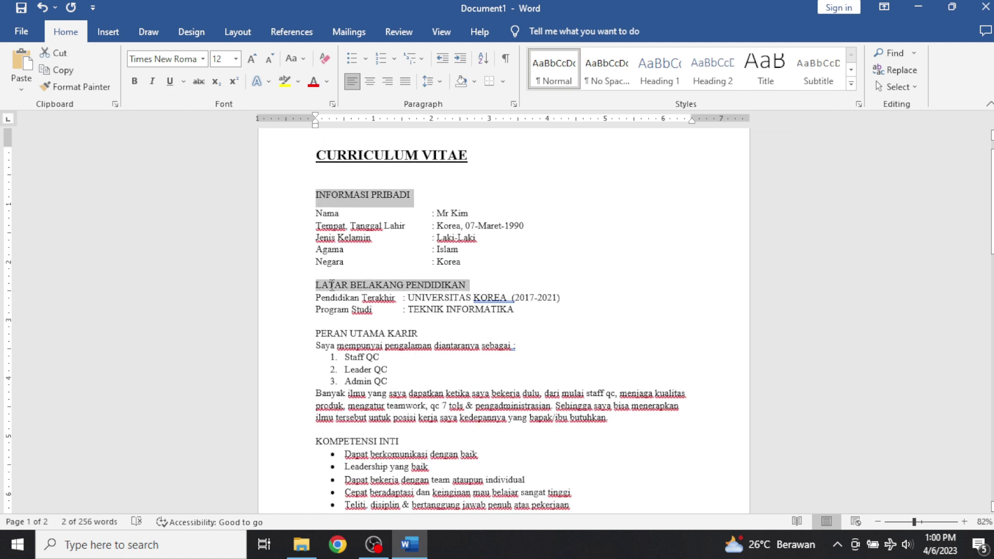
left_click_drag(420, 333, 335, 334)
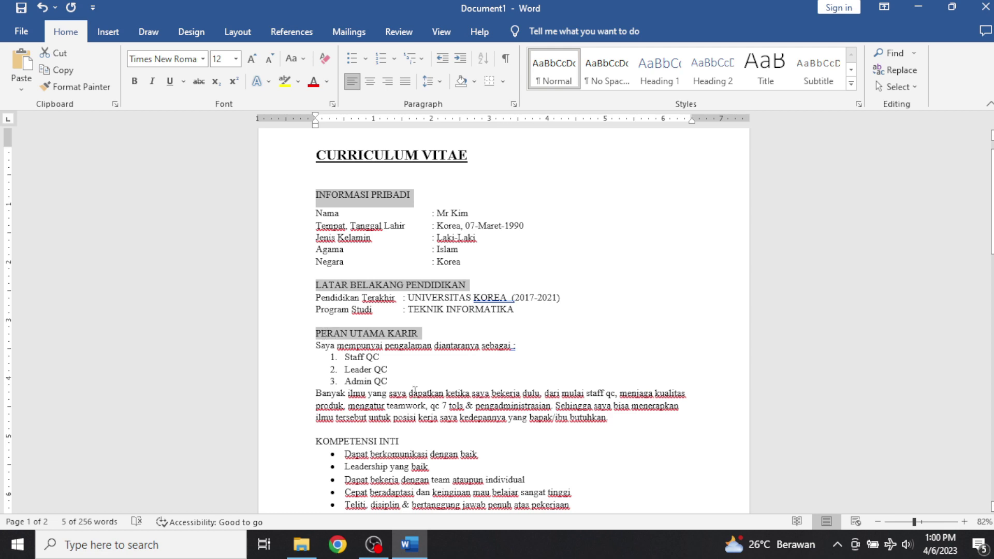
left_click_drag(395, 440, 317, 441)
scroll(414, 384, "down", 3)
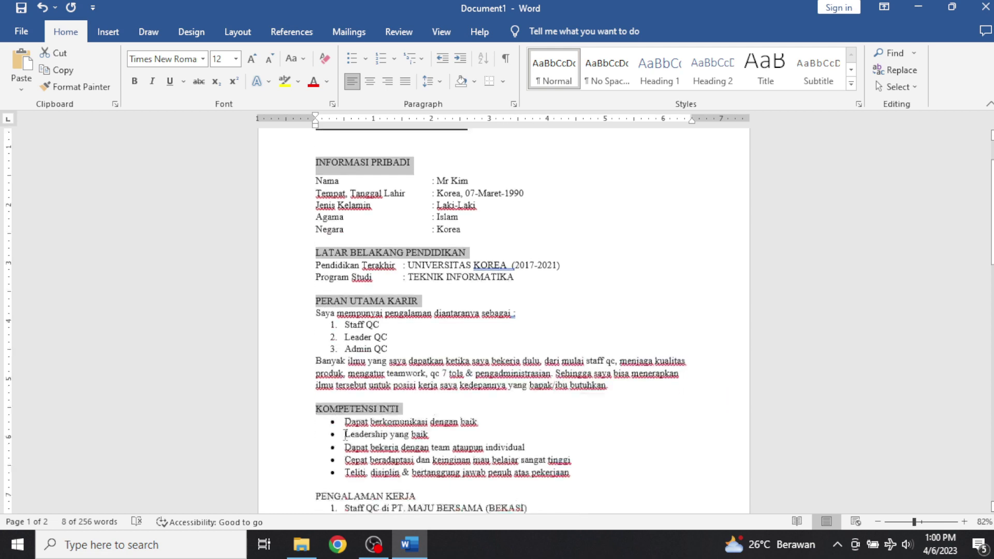
left_click_drag(415, 384, 316, 386)
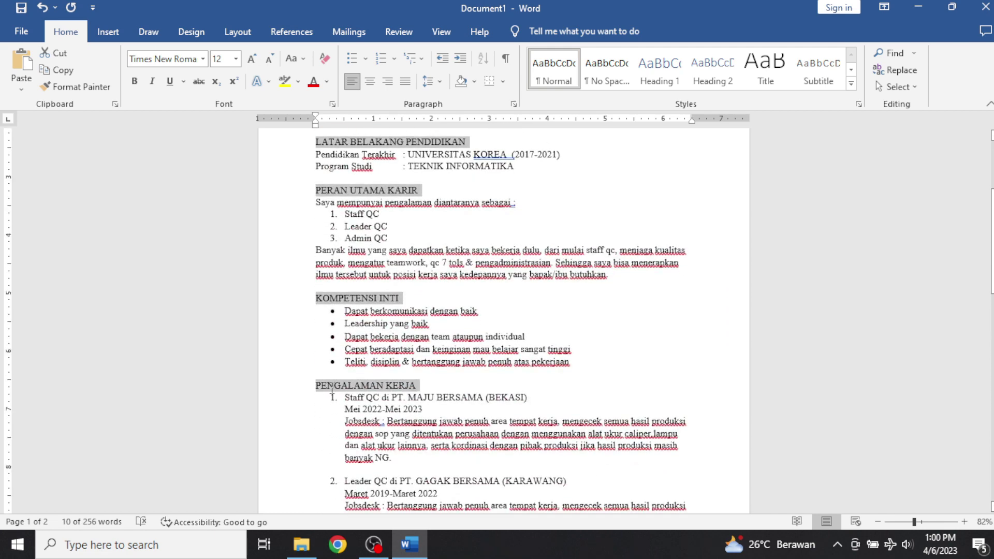
scroll(401, 422, "down", 2)
scroll(401, 423, "down", 5)
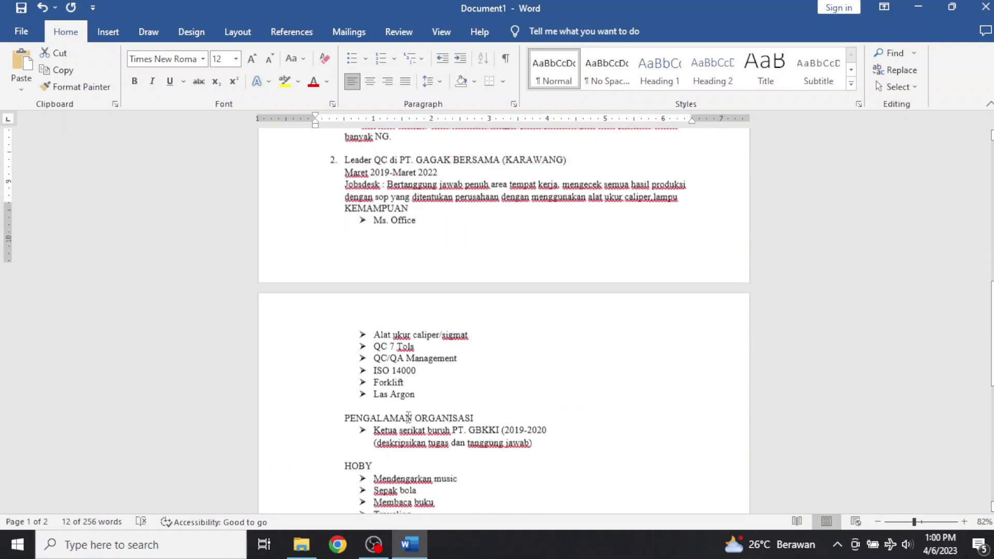
left_click_drag(481, 396, 345, 396)
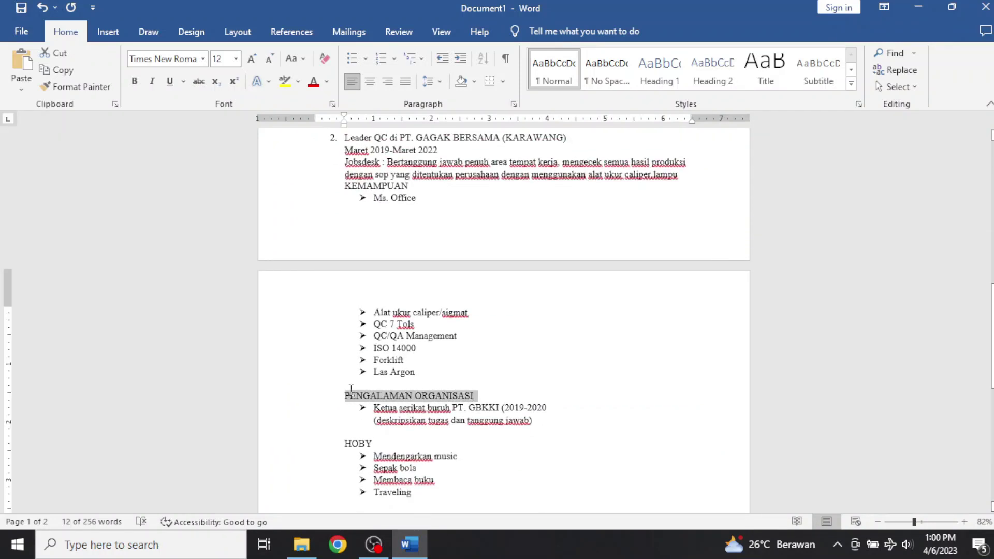
left_click_drag(374, 444, 344, 444)
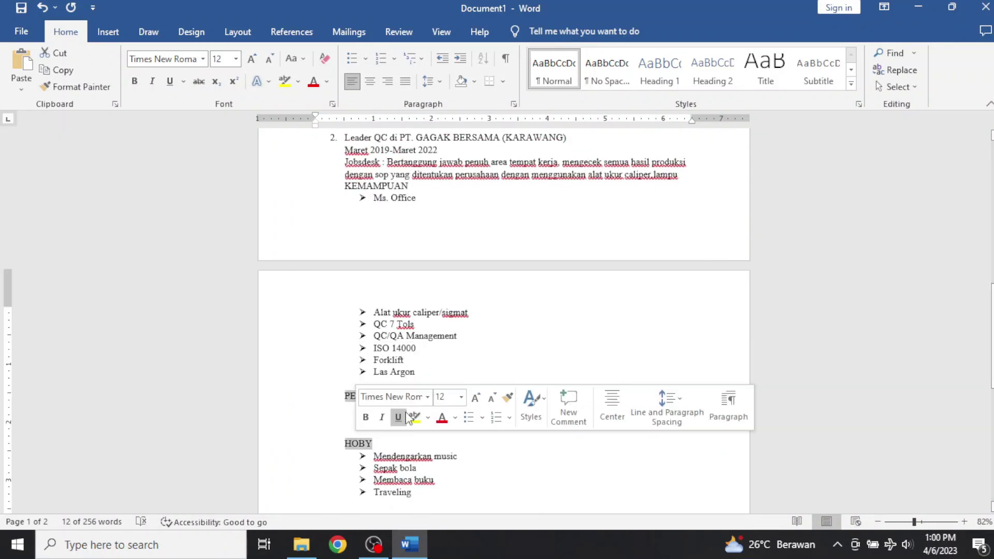
scroll(419, 380, "down", 3)
scroll(411, 357, "up", 3)
scroll(411, 358, "up", 3)
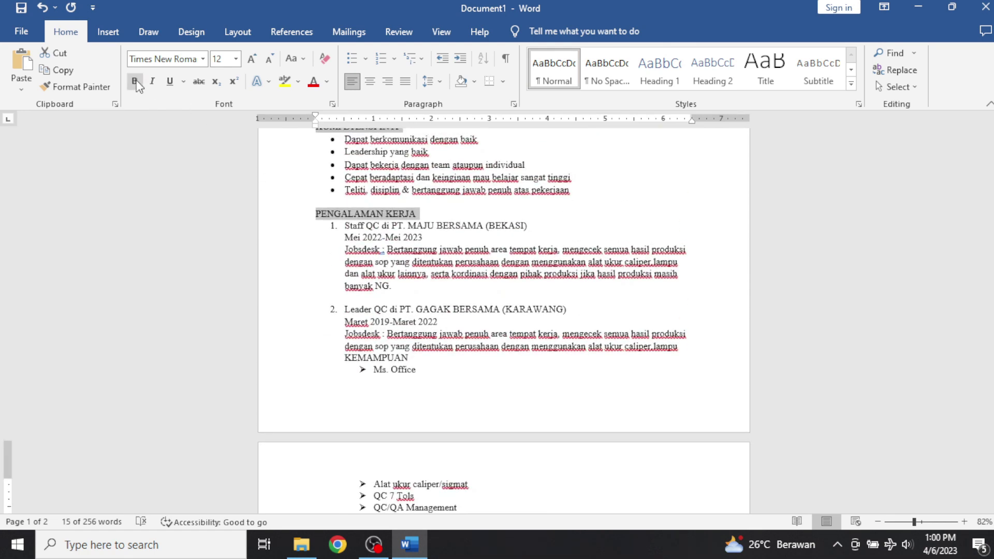
left_click(134, 81)
scroll(223, 157, "down", 2)
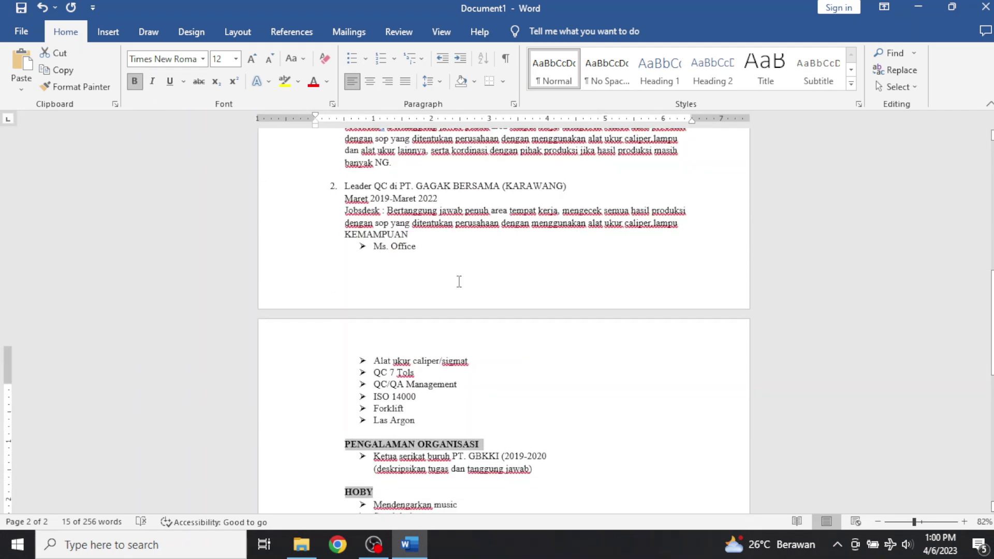
scroll(458, 284, "up", 2)
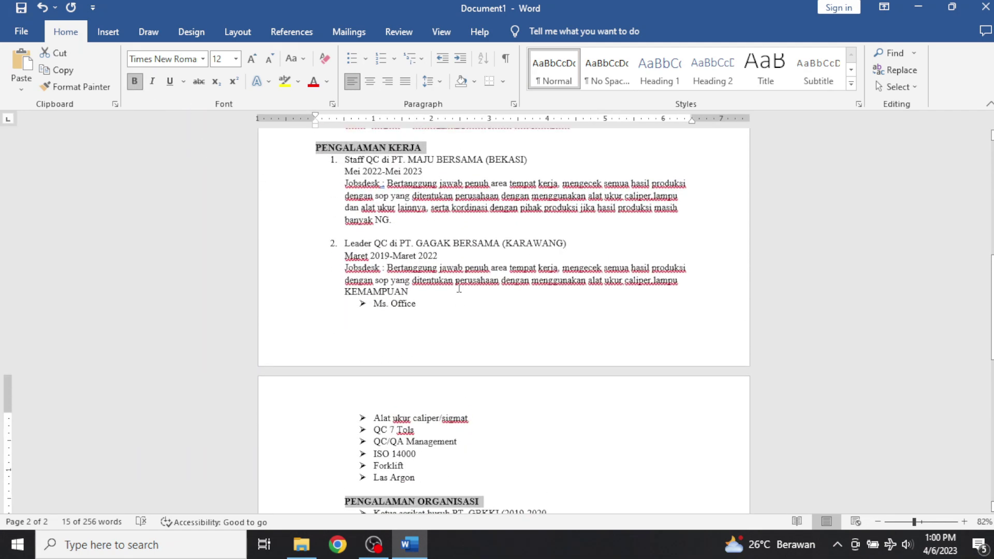
Push KEMAMPUAN to the top of page 2 and make it bold.
left_click(345, 290)
key("Return")
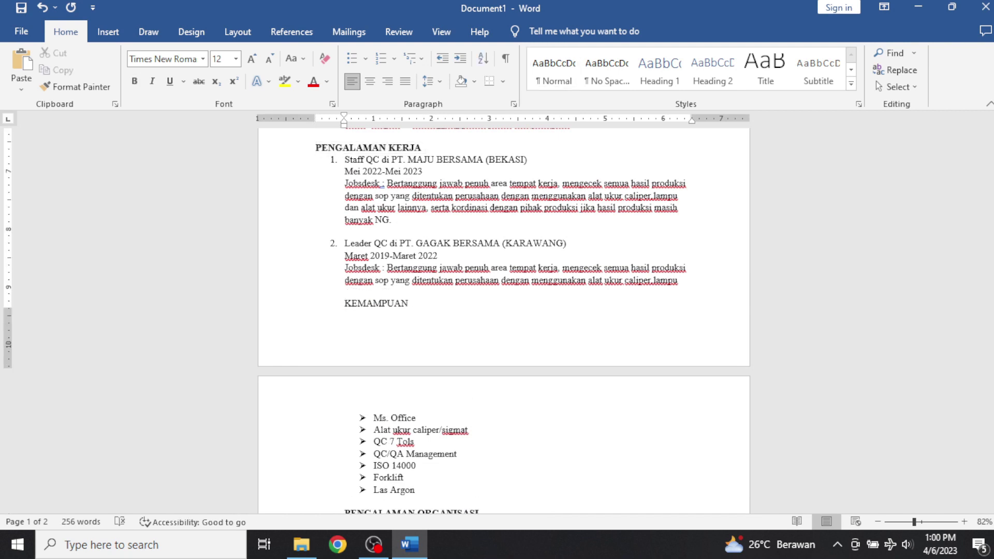
key("Return")
key("Return")
key("Return")
key("Return")
key("Return")
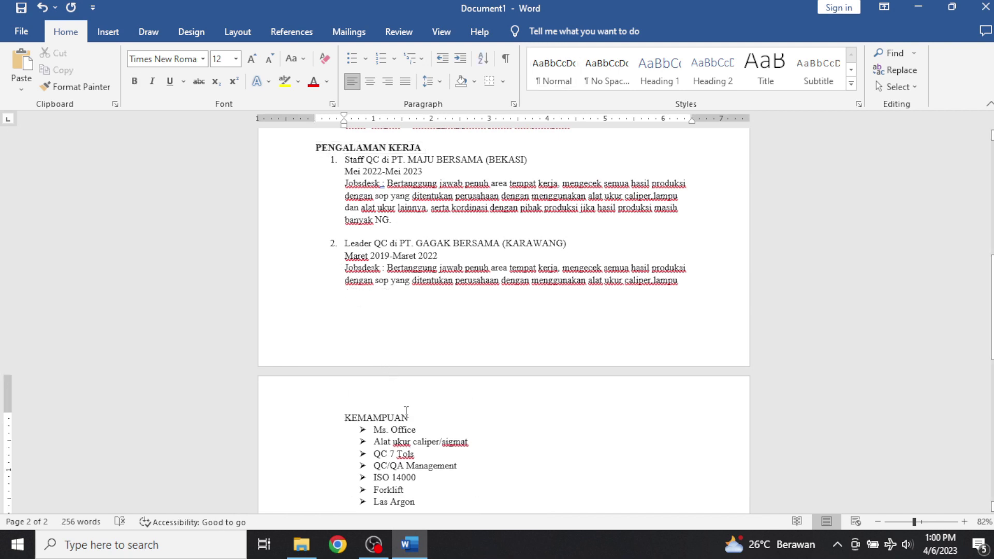
left_click_drag(409, 418, 343, 420)
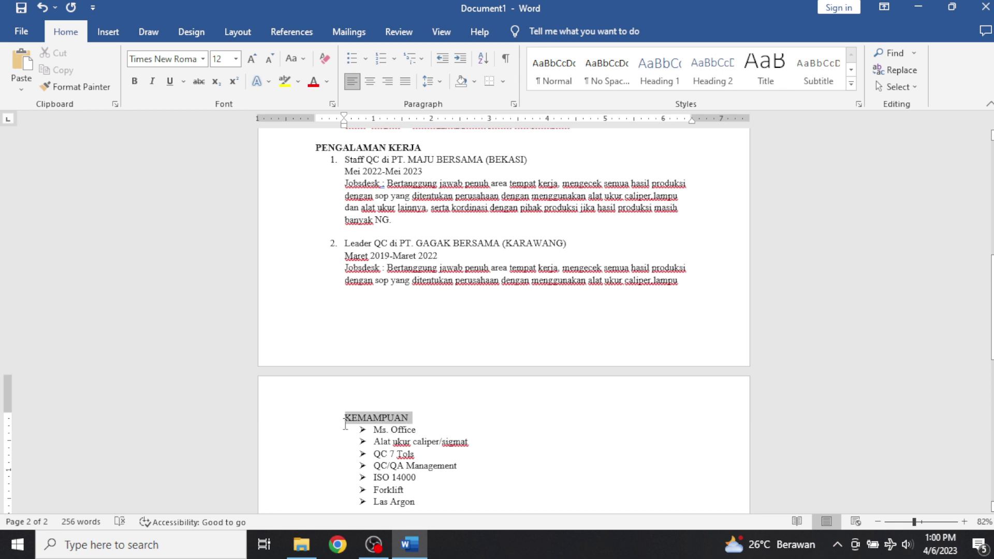
left_click(134, 86)
scroll(432, 443, "down", 4)
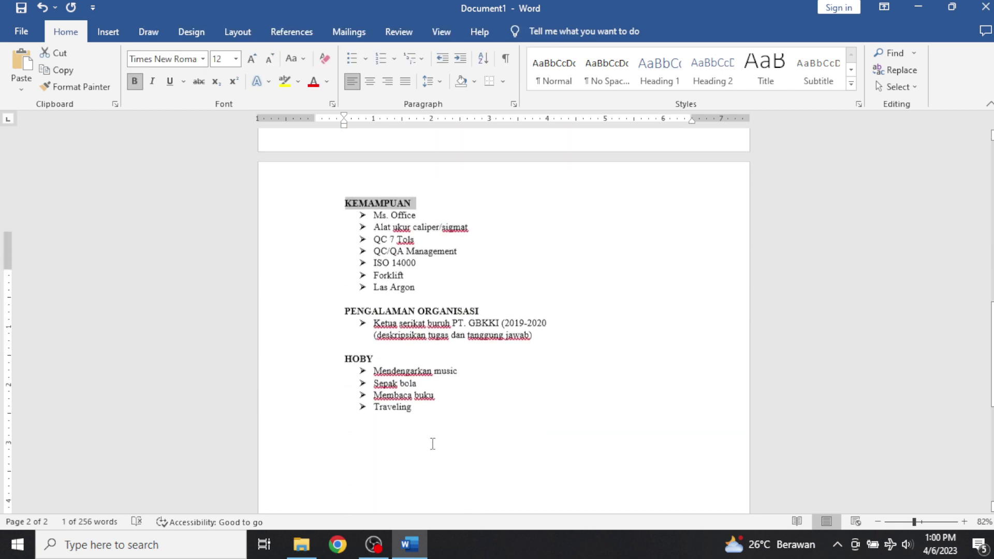
scroll(437, 424, "up", 1)
scroll(453, 388, "up", 8)
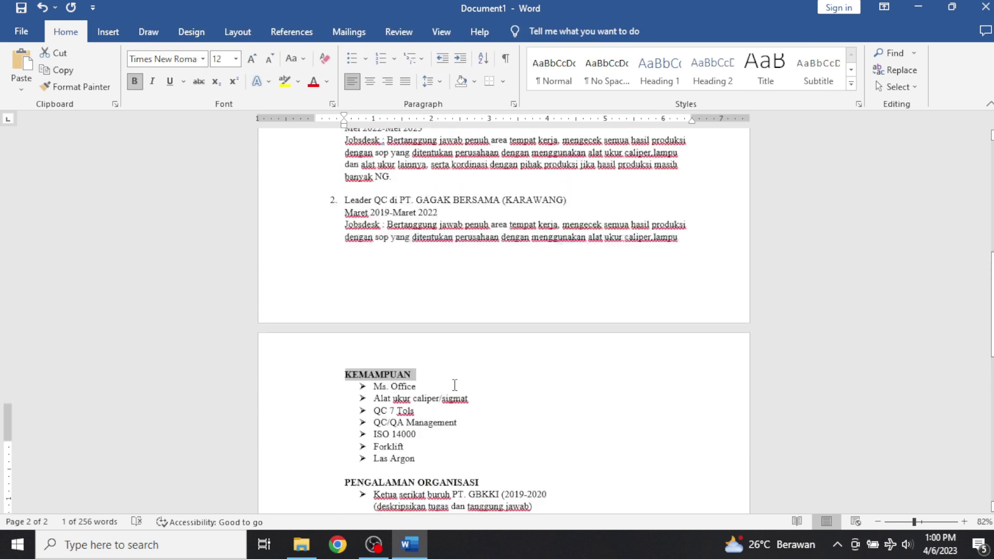
scroll(455, 376, "up", 3)
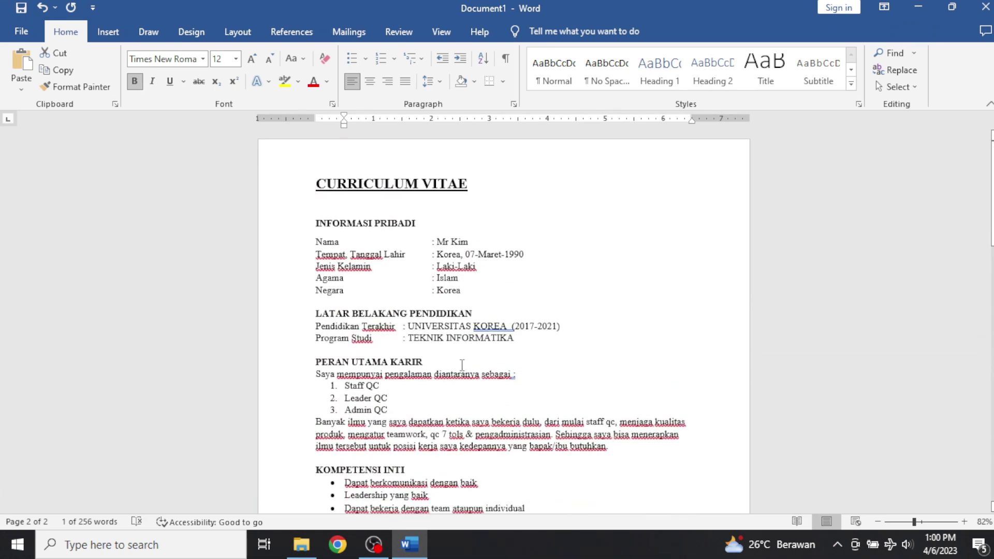
left_click(585, 247)
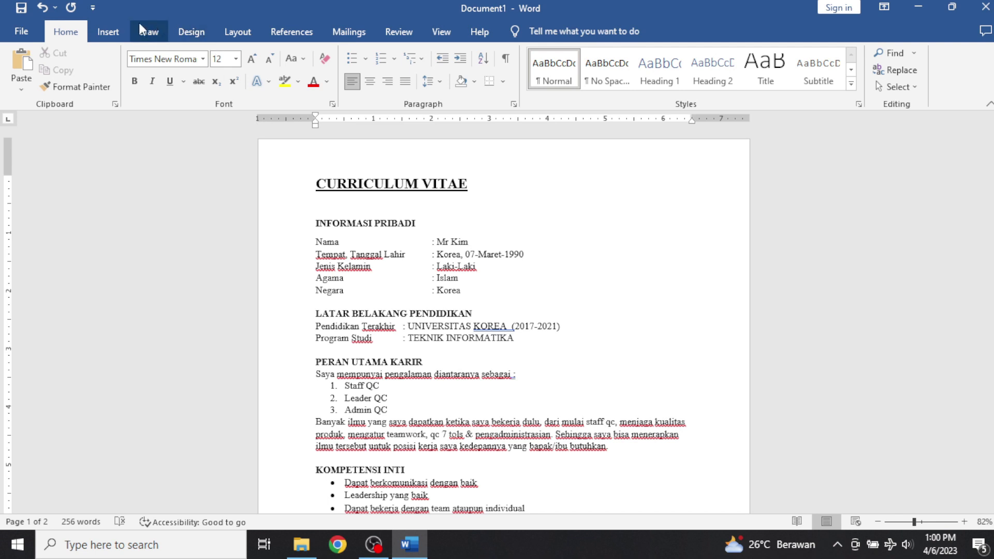
left_click(124, 37)
Insert IMG_20230407_023101 from the Documents folder as a picture from this device.
left_click(151, 64)
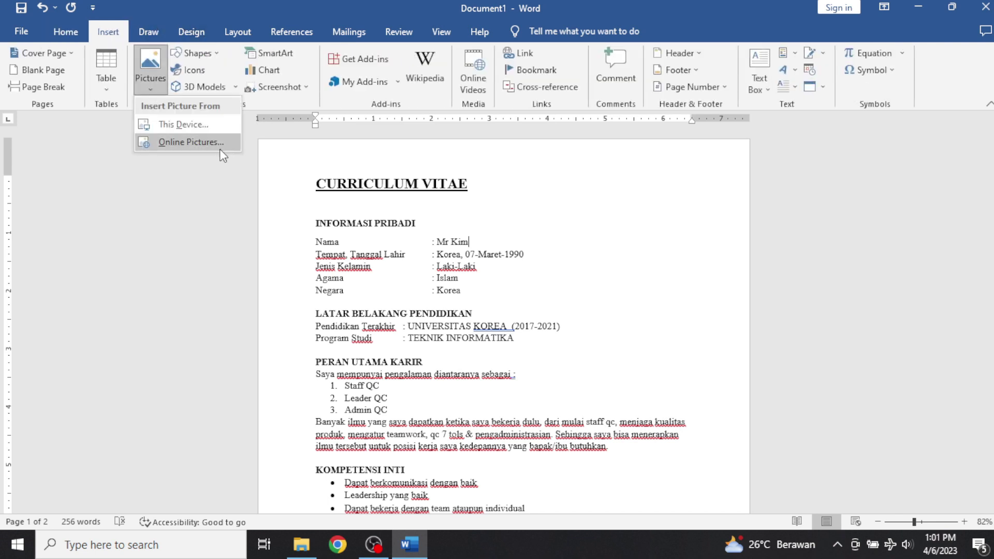
left_click(196, 140)
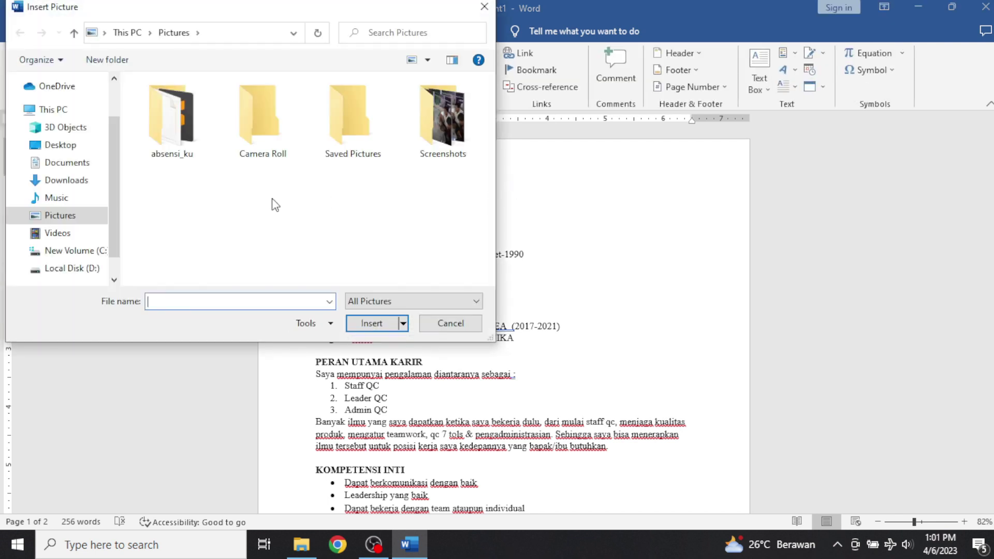
left_click(81, 167)
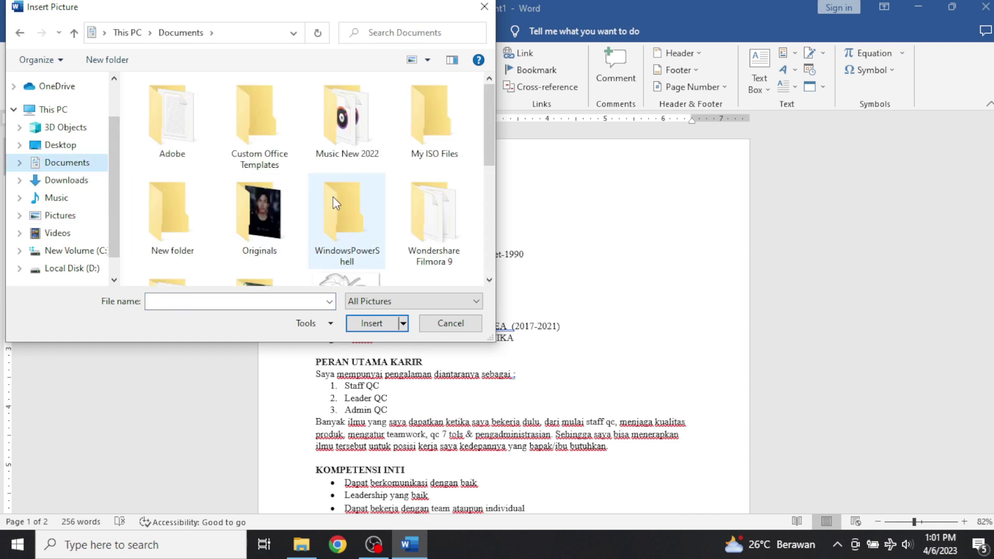
scroll(341, 195, "down", 5)
left_click(169, 216)
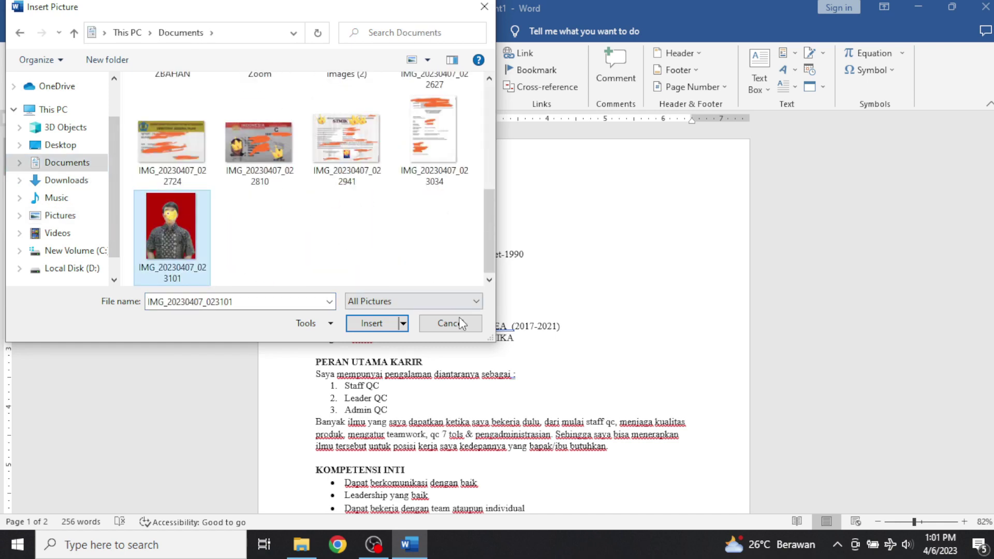
left_click(375, 323)
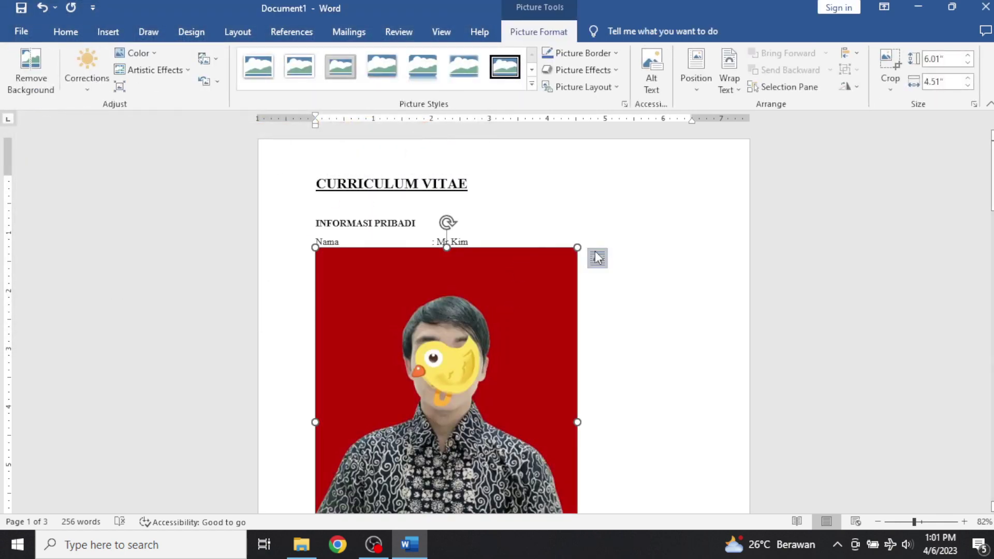
Set the photo to In Front of Text, shrink it to about 2.55 by 1.91 inches, and move it right.
left_click(597, 257)
left_click(706, 395)
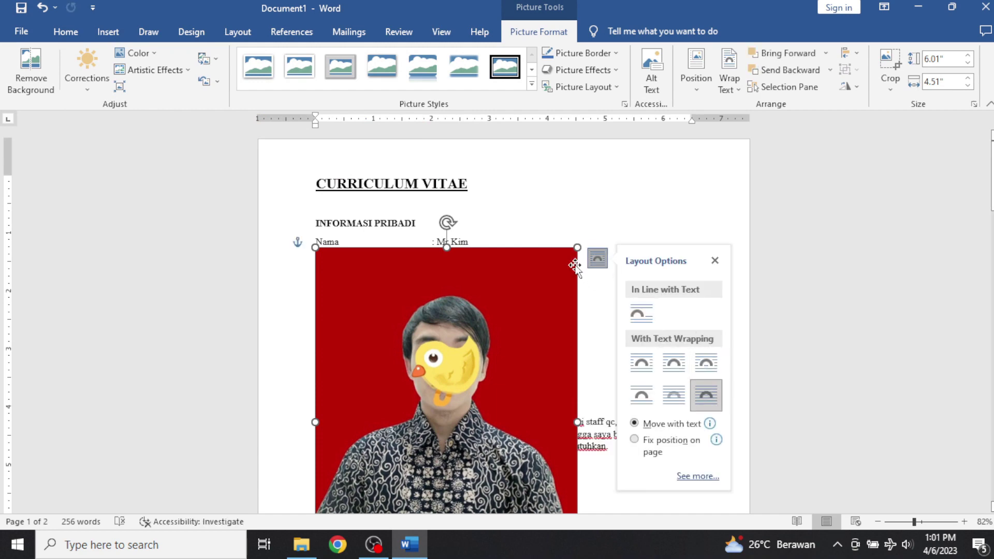
left_click_drag(576, 249, 520, 295)
scroll(449, 404, "down", 5)
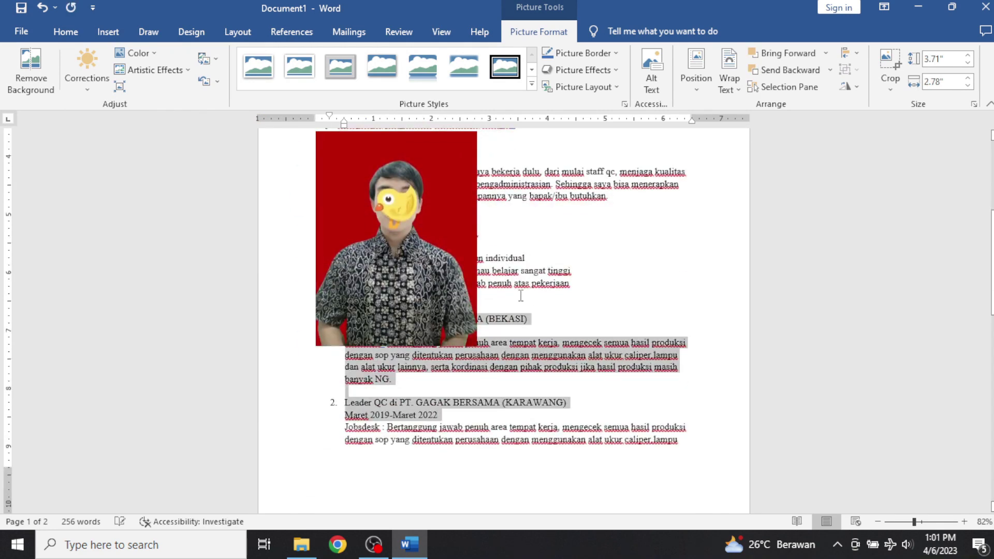
left_click_drag(440, 264, 595, 208)
scroll(595, 207, "up", 3)
left_click_drag(589, 325, 624, 275)
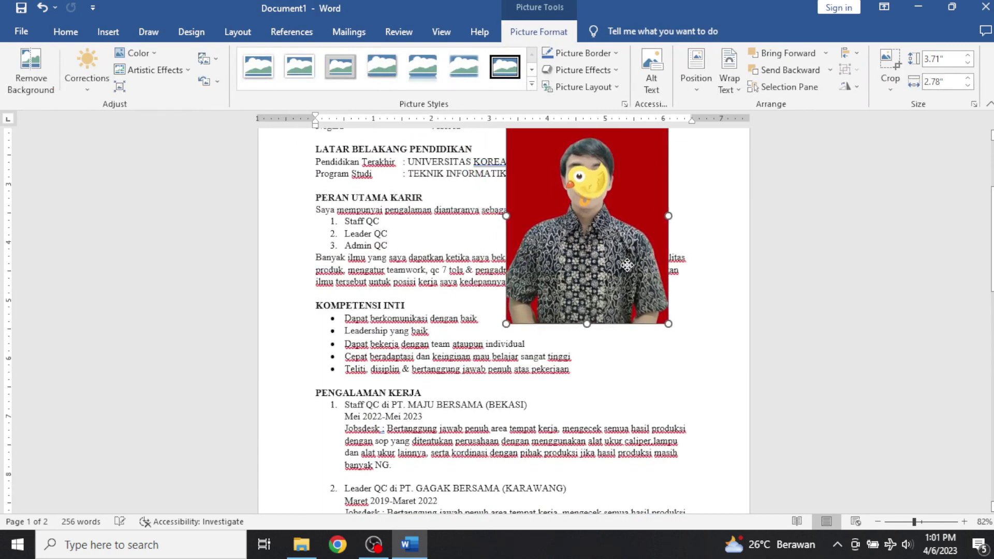
scroll(625, 280, "up", 4)
left_click_drag(629, 330, 653, 239)
scroll(654, 240, "up", 2)
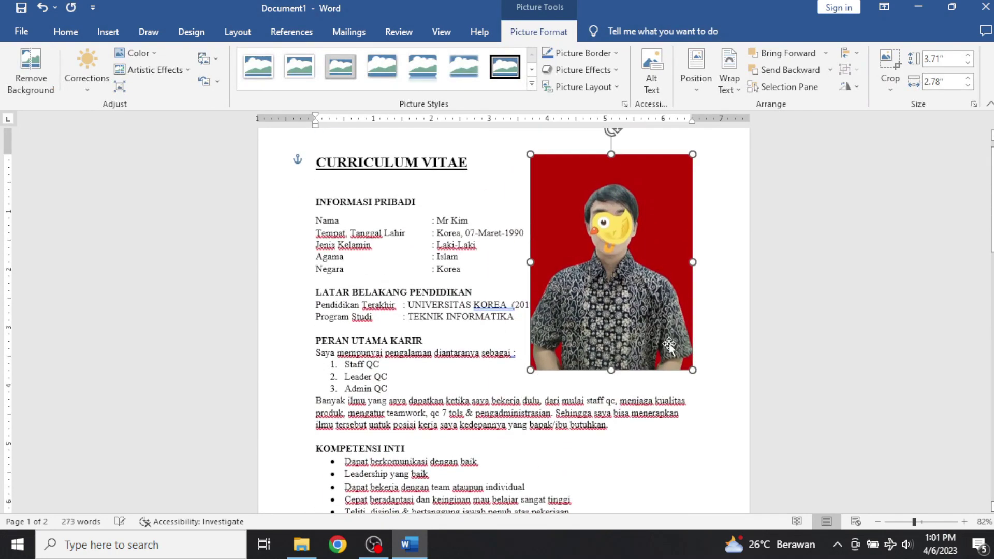
left_click_drag(694, 371, 642, 302)
left_click_drag(621, 270, 672, 269)
Crop a strip off the photo's bottom and fine-tune its size in the top-right corner.
left_click(890, 69)
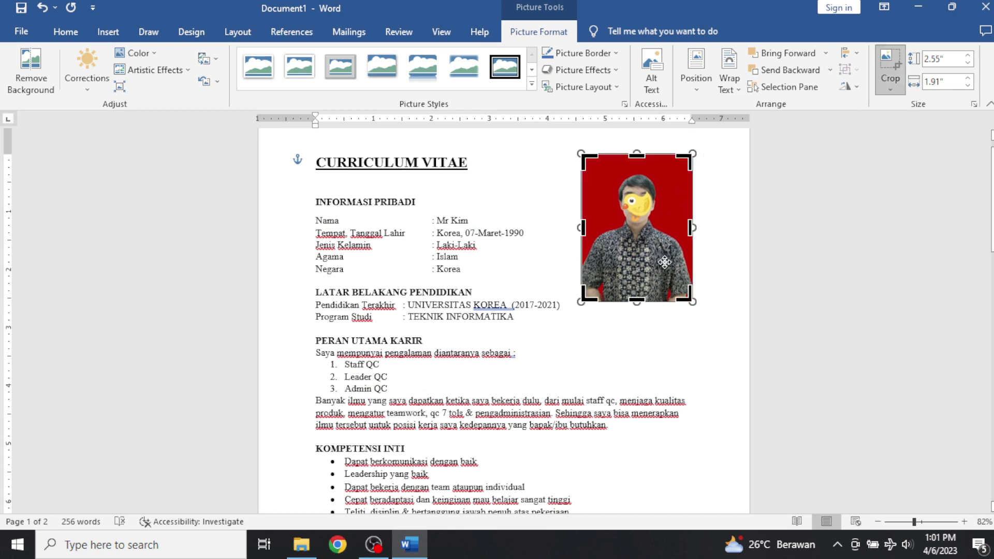
left_click_drag(637, 302, 639, 282)
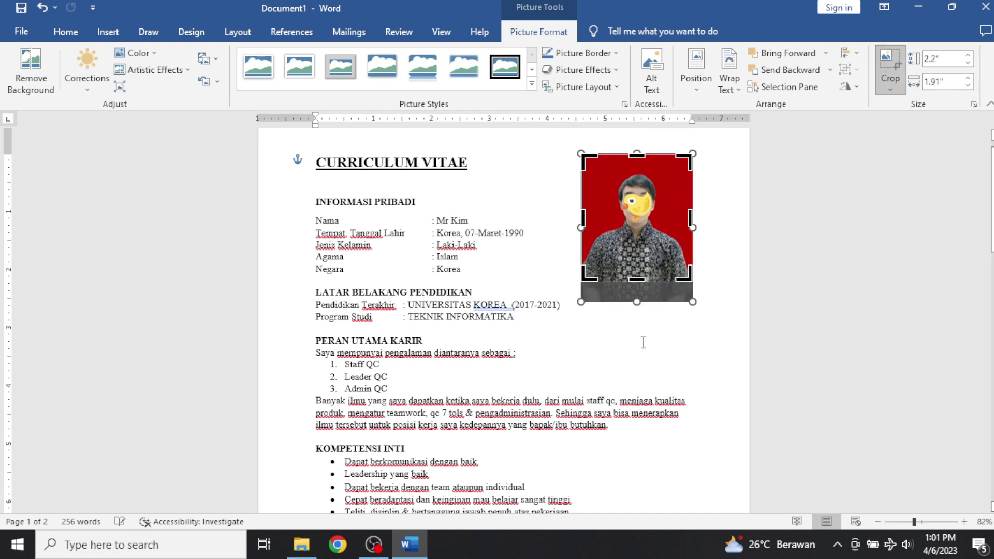
left_click(643, 339)
left_click(650, 248)
left_click_drag(650, 248, 659, 263)
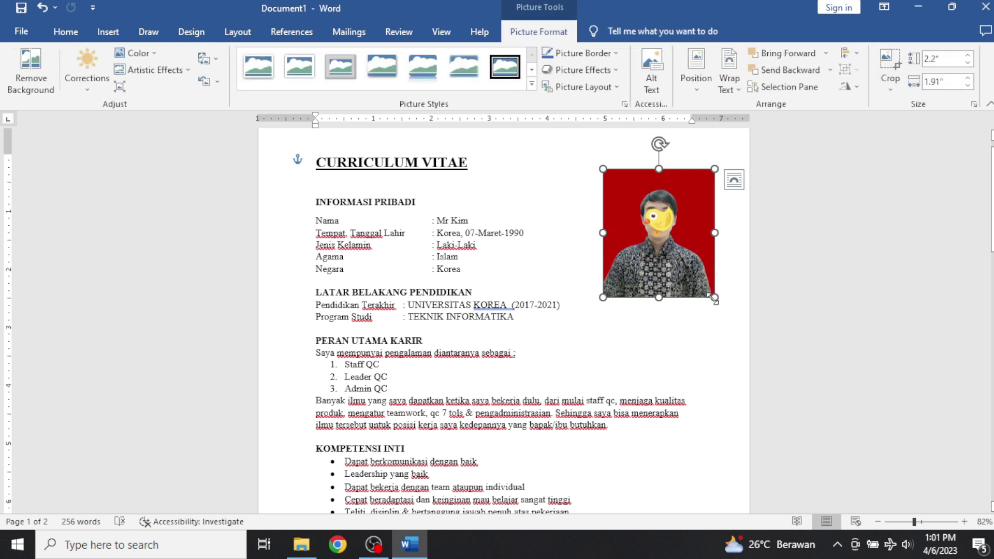
left_click_drag(715, 297, 661, 314)
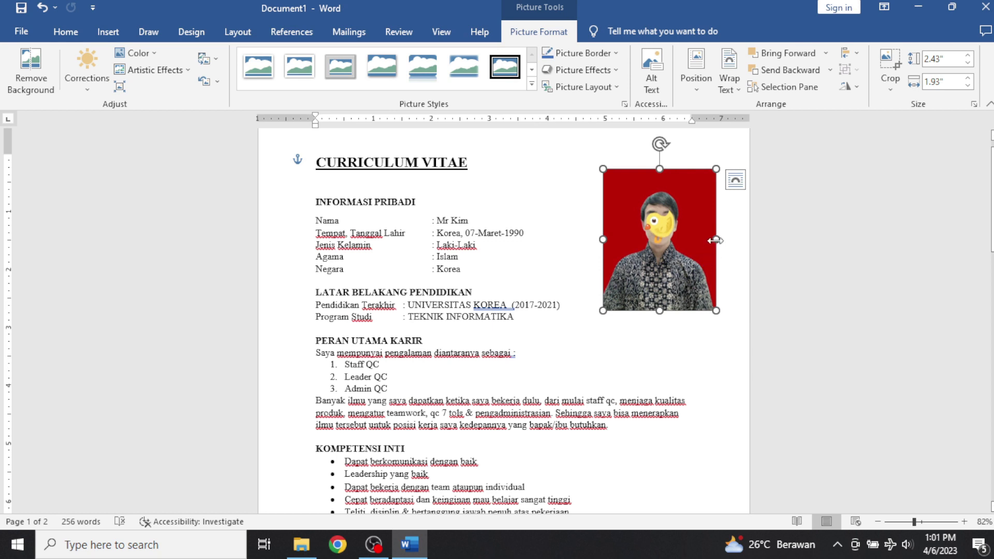
left_click_drag(716, 240, 708, 241)
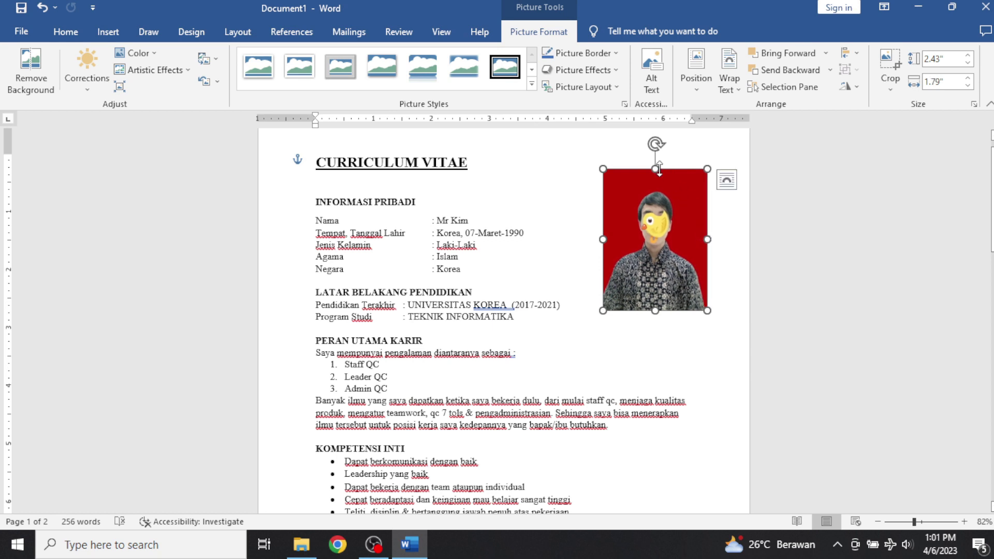
left_click_drag(655, 169, 679, 199)
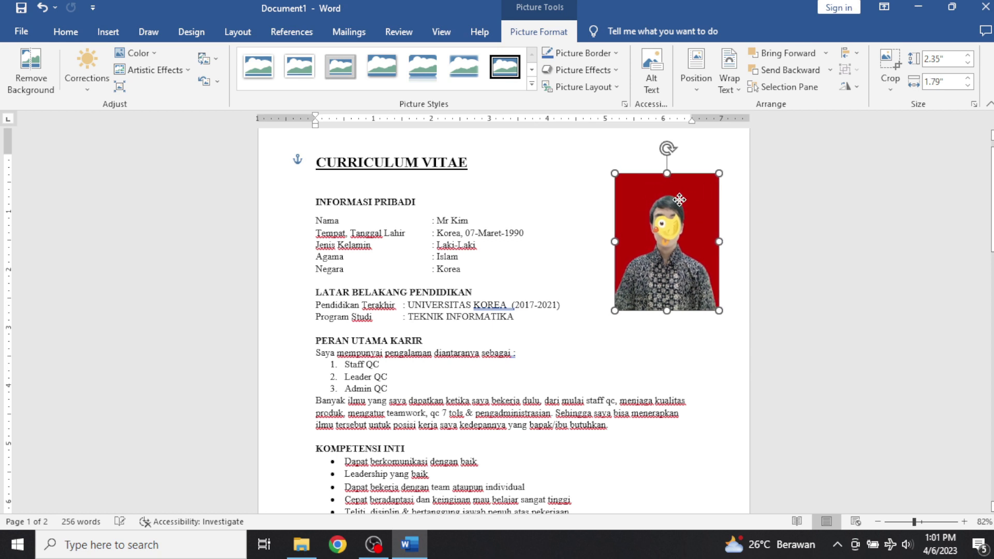
Brighten the photo by 20% using the Corrections presets, then deselect it.
scroll(680, 199, "up", 1)
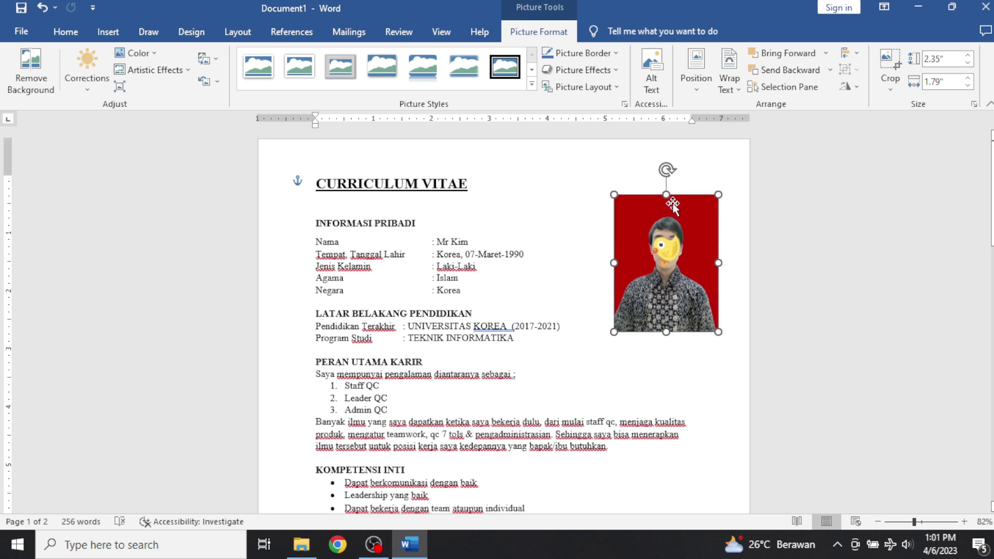
left_click(88, 92)
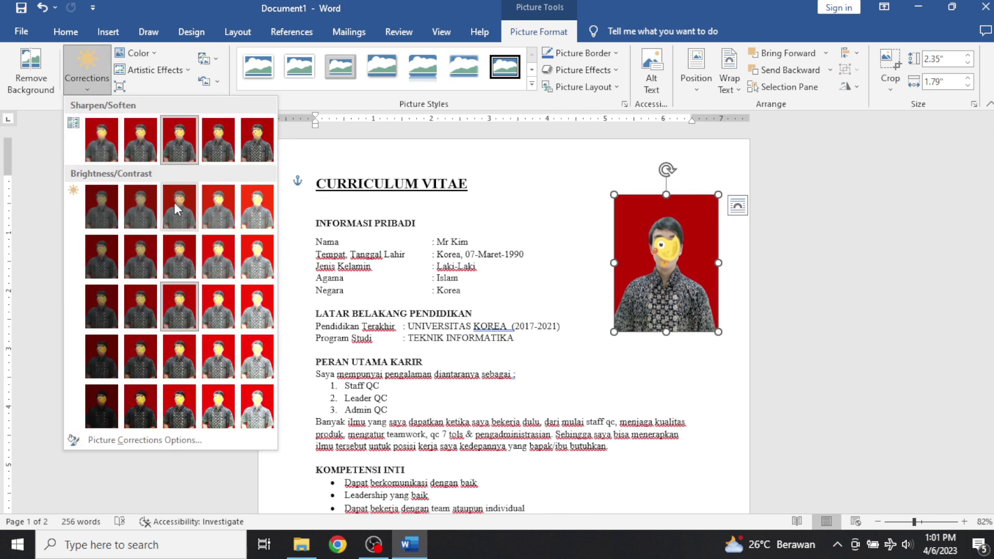
left_click(228, 312)
left_click(595, 362)
Scroll through the two-page CV and open page 1's footer by double-clicking its bottom margin.
scroll(596, 357, "down", 5)
scroll(599, 356, "down", 15)
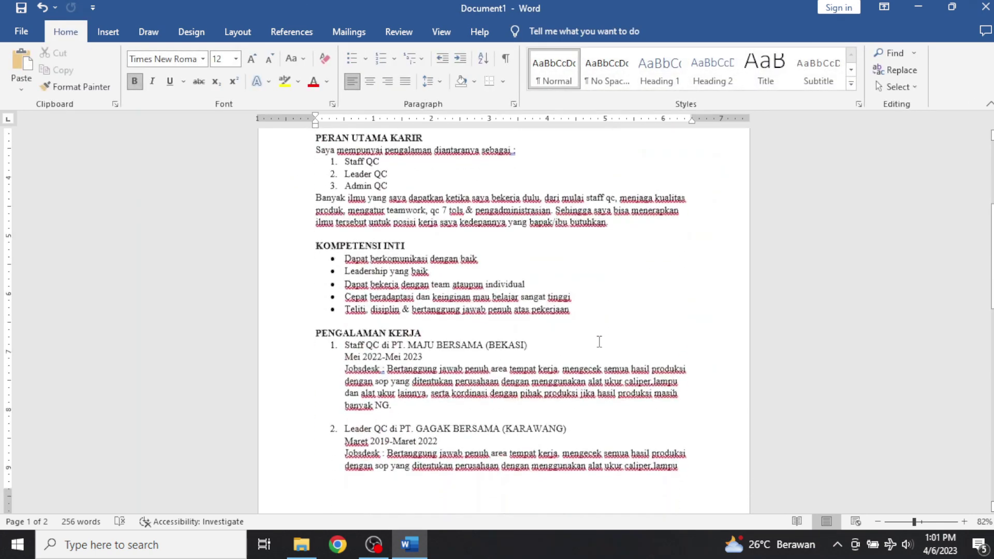
scroll(595, 338, "down", 2)
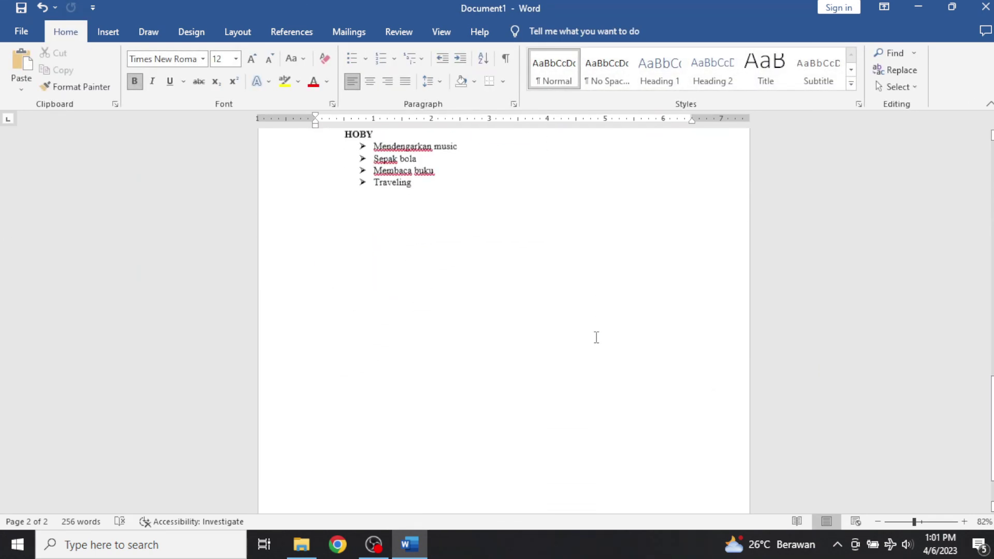
scroll(595, 337, "up", 10)
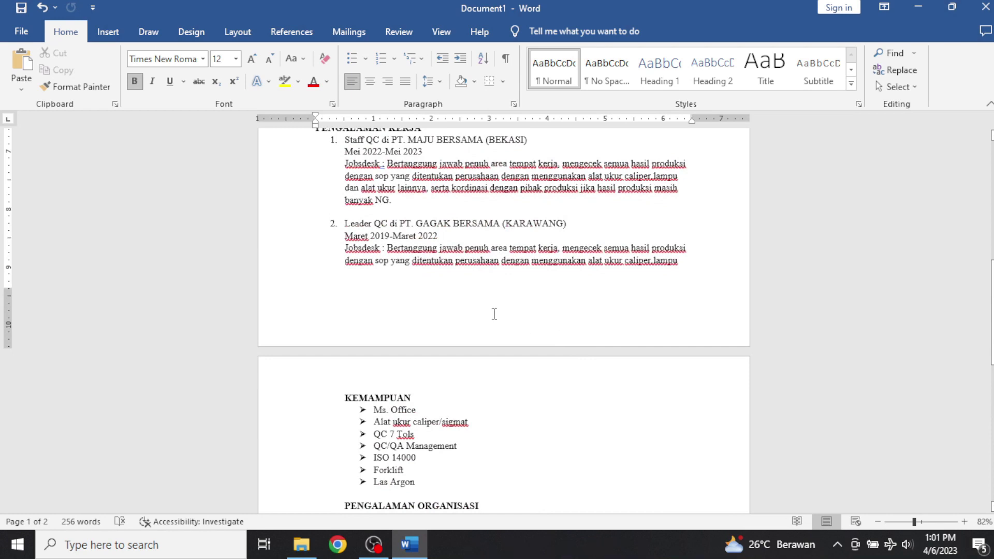
double_click(494, 314)
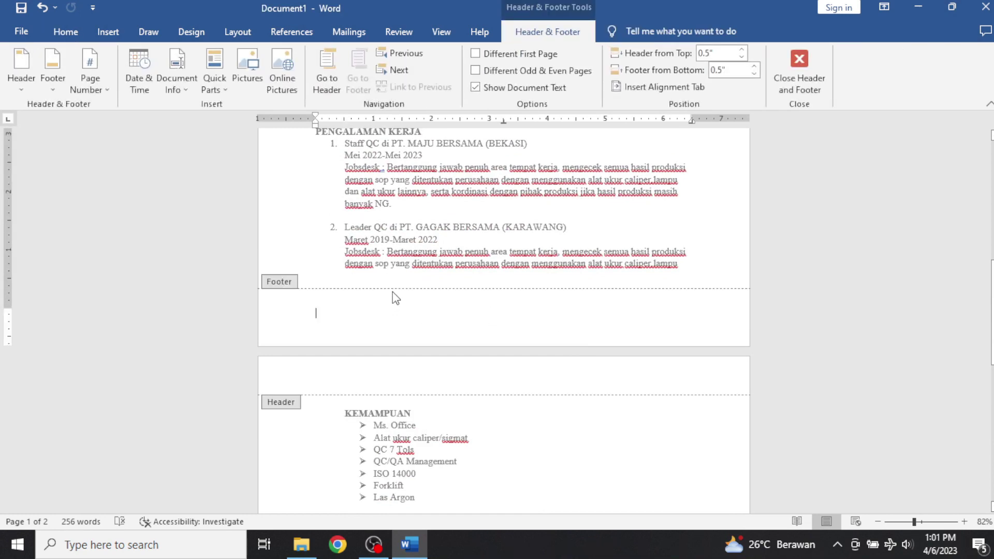
Type the 'Alamat Tinggal :' line with the full home address into the footer, then start a new line.
type("A")
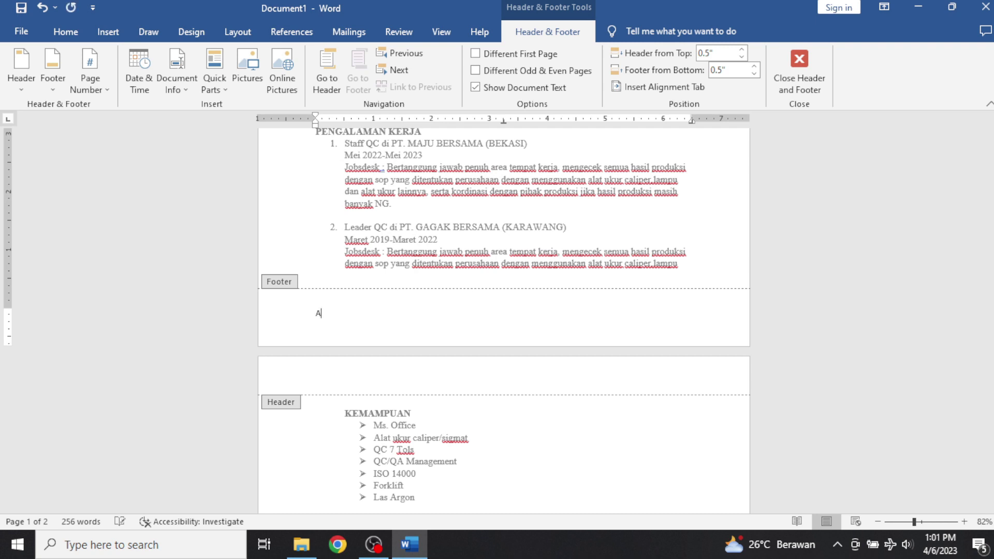
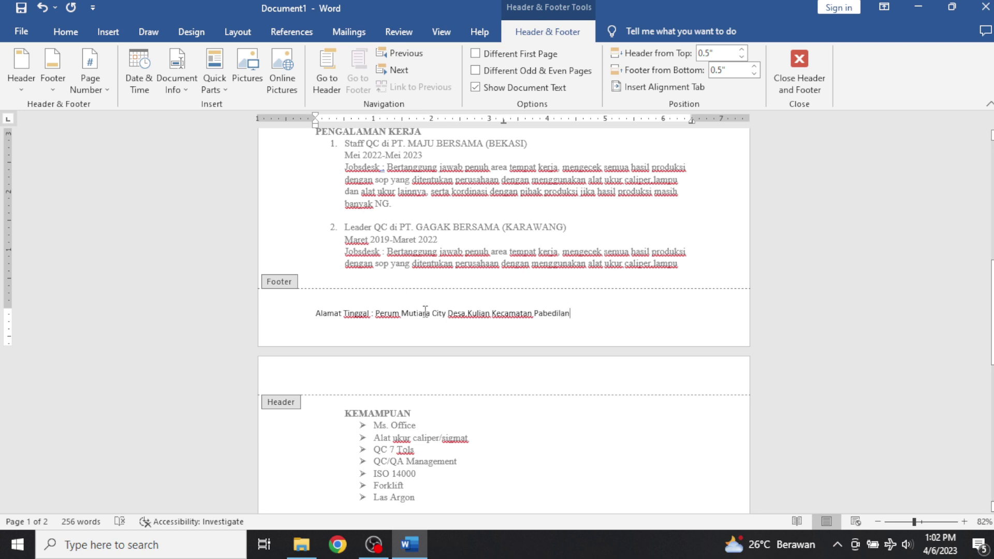
left_click(468, 314)
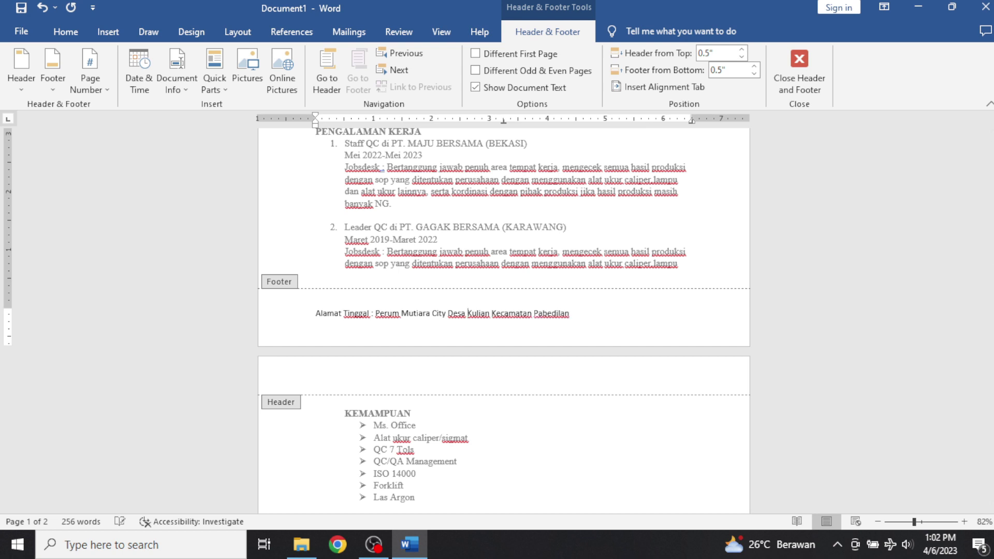
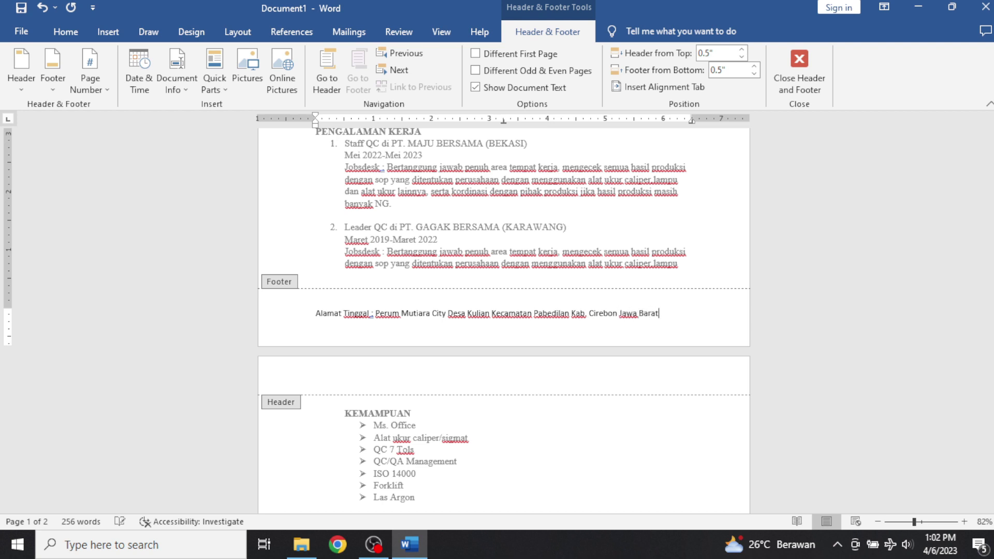
key("Return")
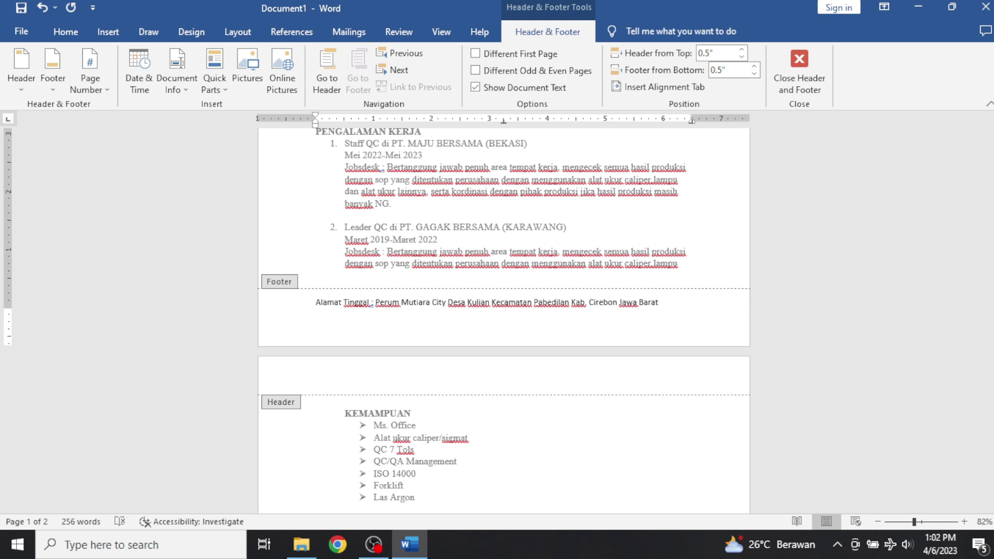
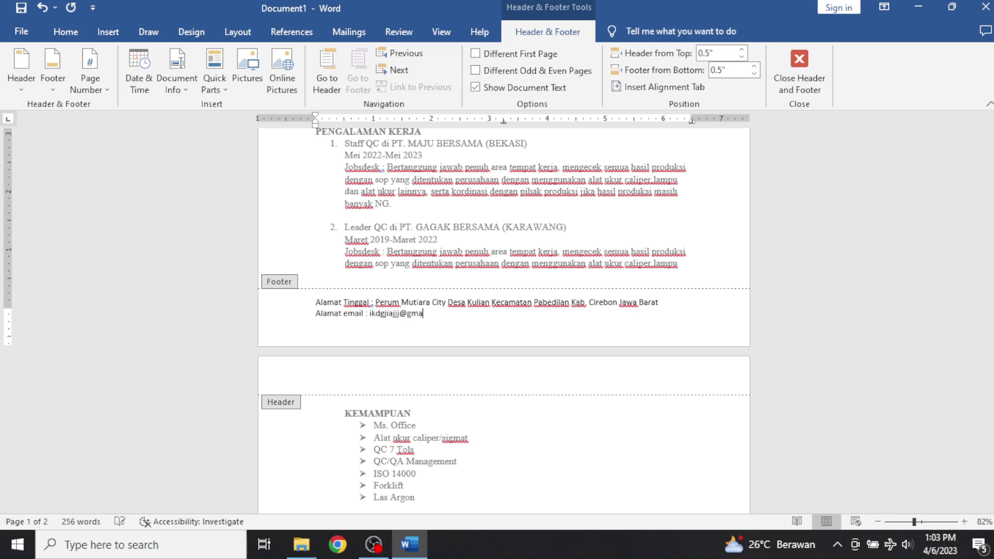
Add an 'alamat email :' line with the e-mail address, then begin a 'No HP/WA' line below.
key("Return")
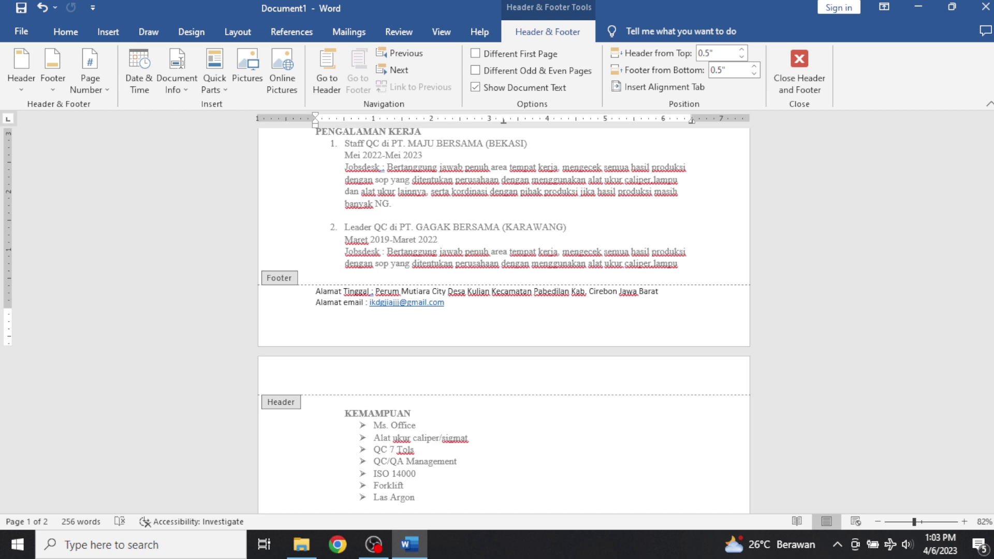
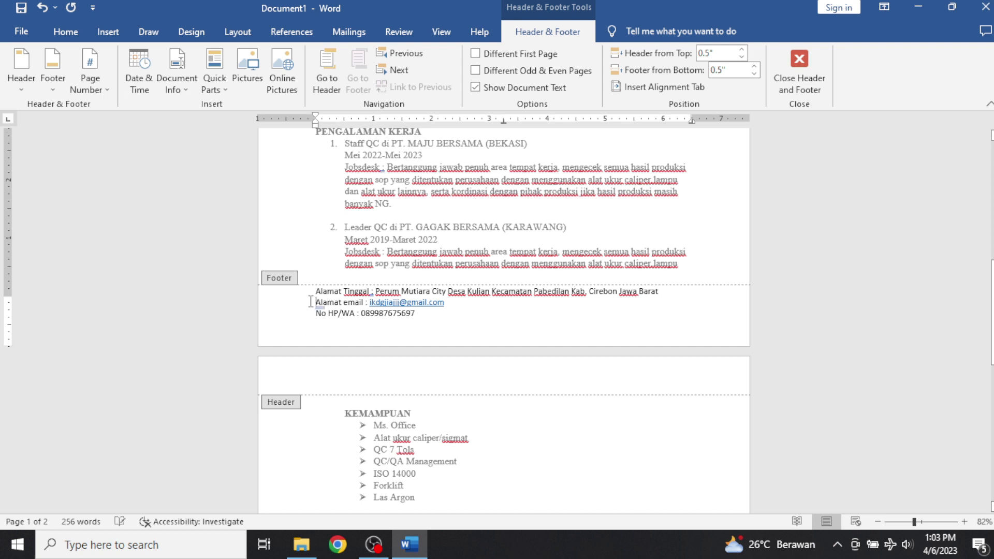
Center the 'alamat email' and 'No HP/WA' footer lines, then close the footer to edit the body.
key("ctrl+e")
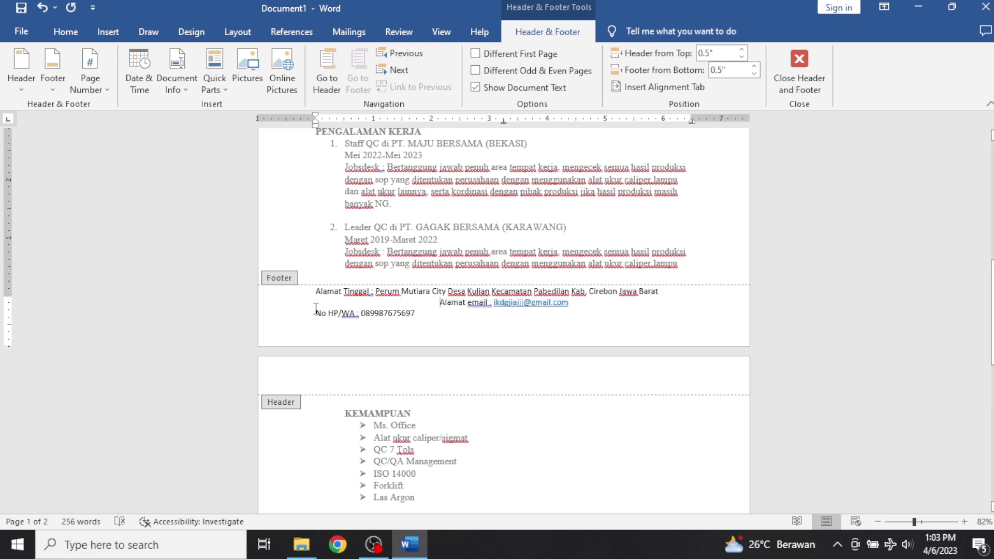
key("ctrl+e")
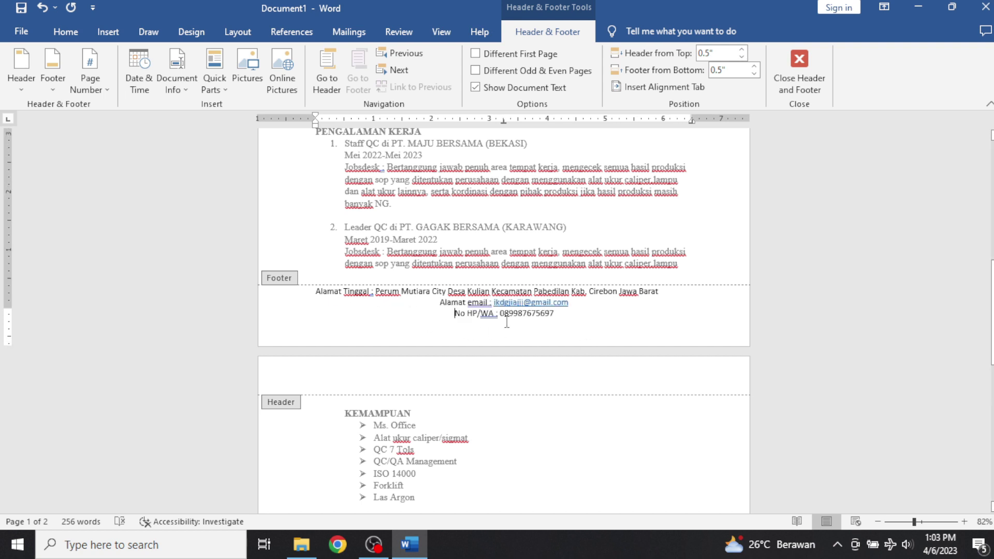
scroll(494, 339, "down", 8)
double_click(509, 339)
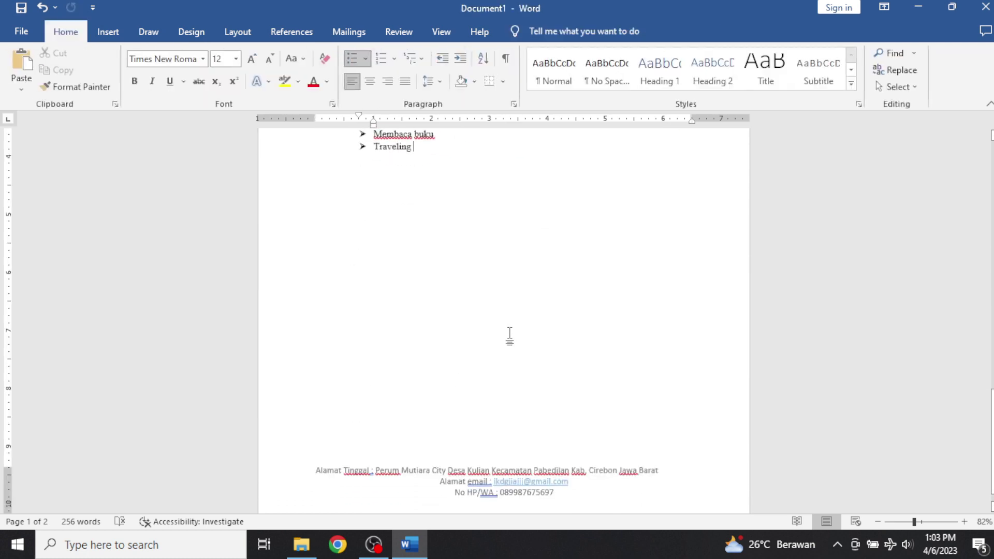
Remove the empty bullet after Traveling in the HOBY list so bullets stop there.
scroll(511, 330, "up", 4)
scroll(512, 330, "up", 15)
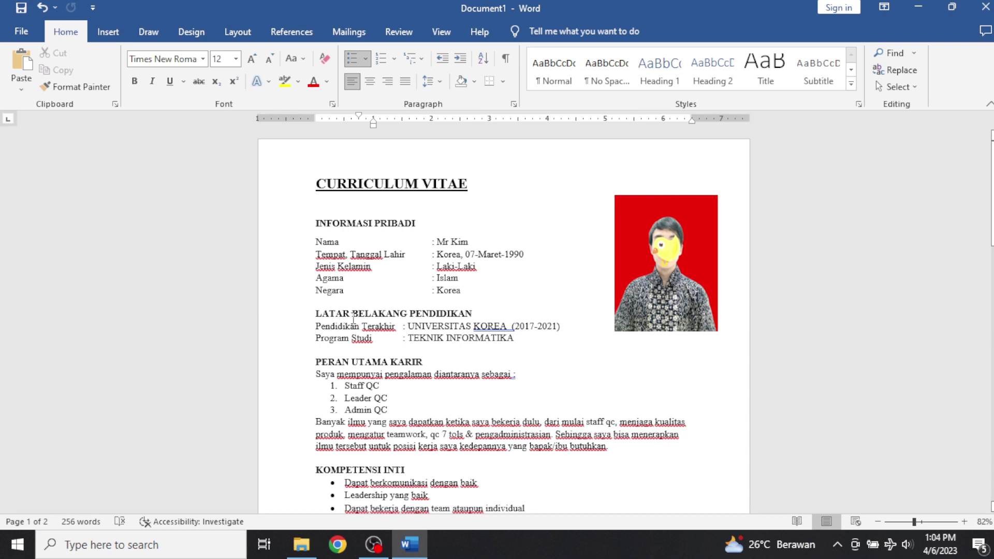
scroll(402, 365, "down", 3)
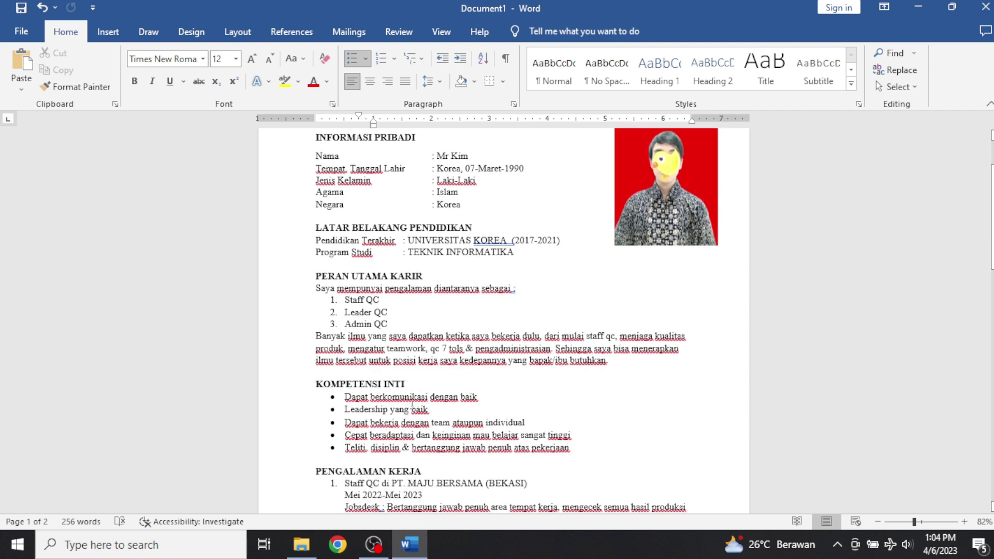
scroll(413, 407, "down", 13)
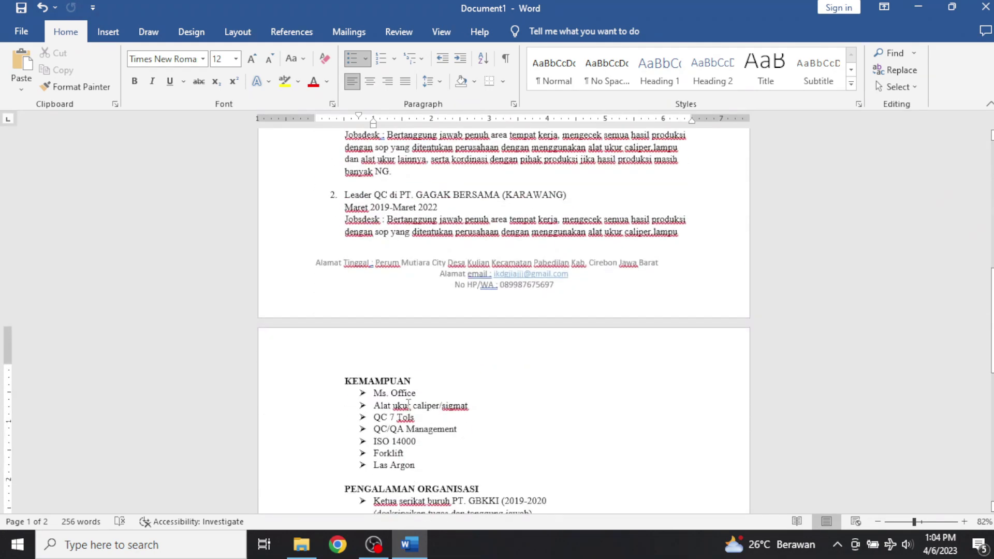
scroll(408, 403, "down", 4)
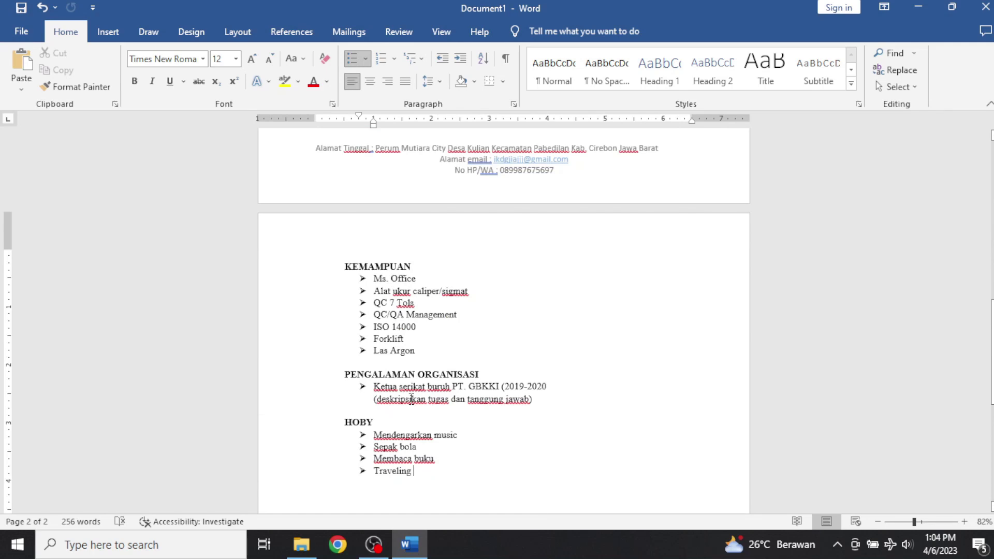
scroll(408, 388, "down", 12)
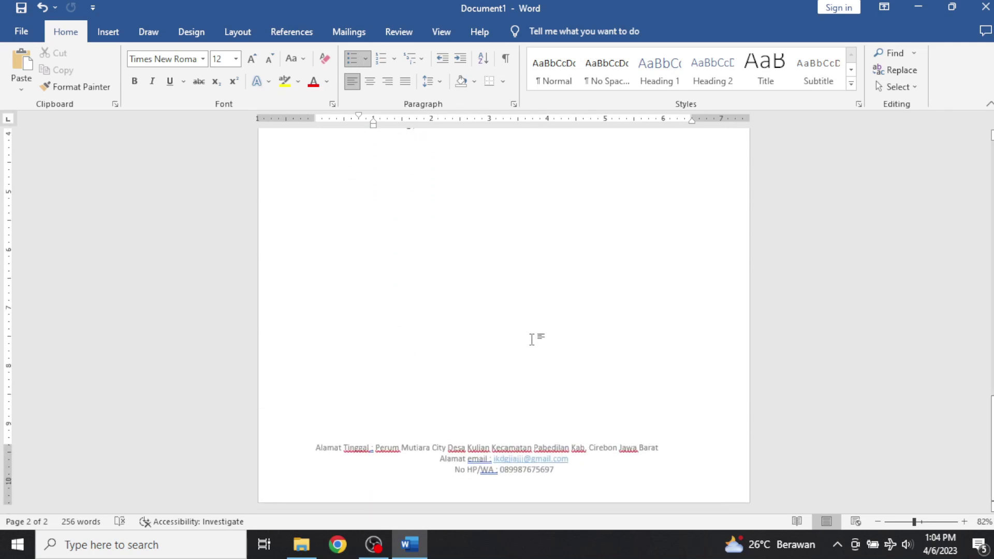
scroll(535, 298, "up", 5)
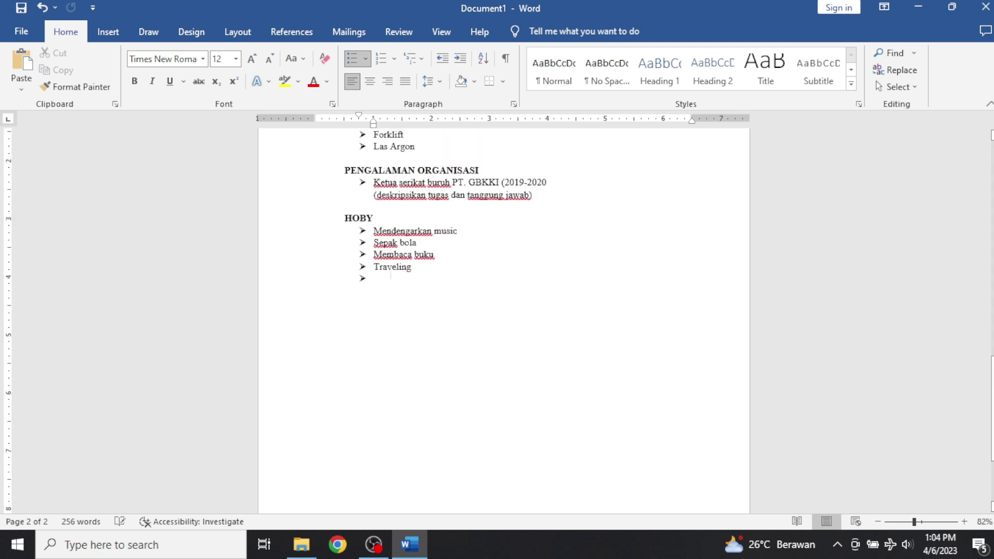
key("BackSpace")
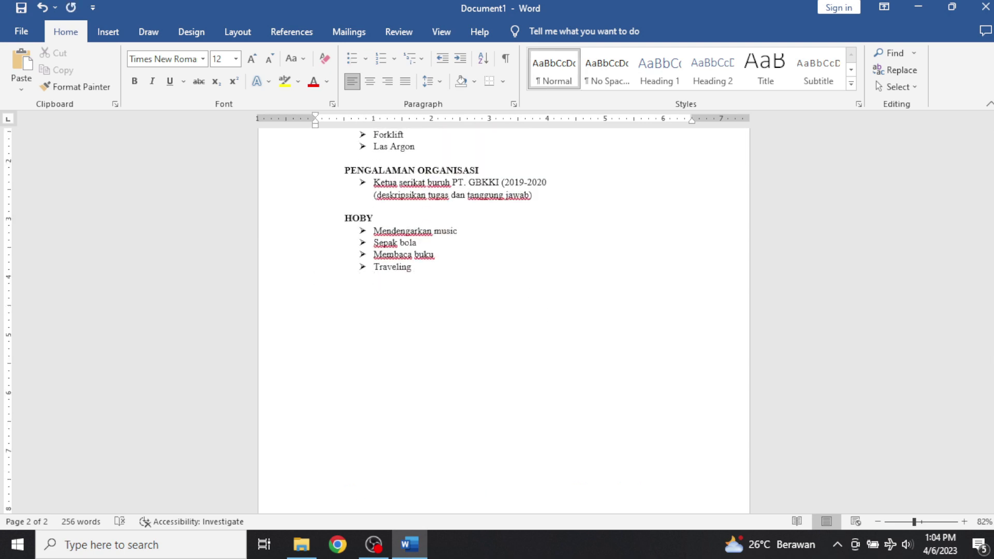
Insert a page break after the HOBY list to start a third page.
left_click(109, 33)
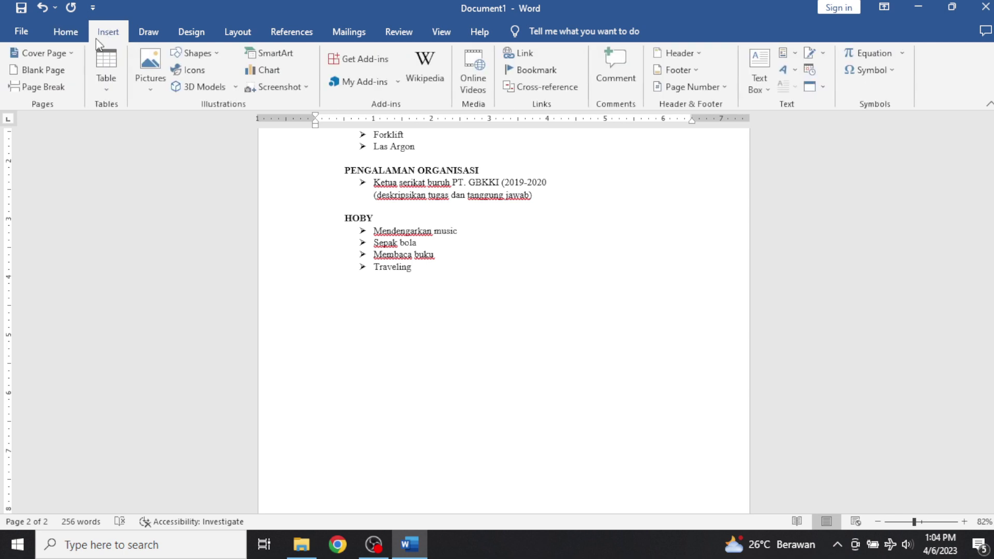
left_click(42, 86)
scroll(490, 264, "down", 5)
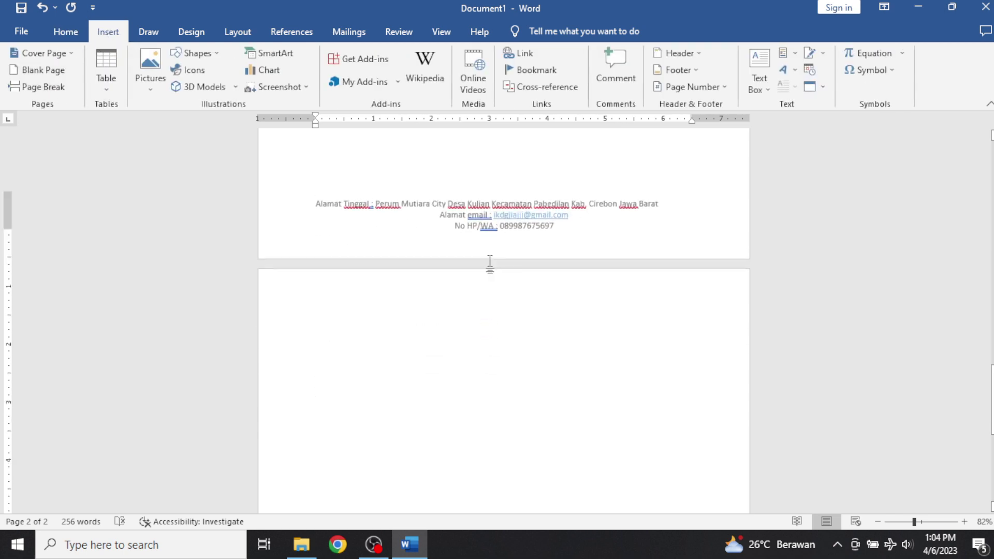
scroll(253, 171, "up", 2)
Insert the IMG_20230407_022627, NPWP card and driving licence pictures from this computer.
left_click(142, 70)
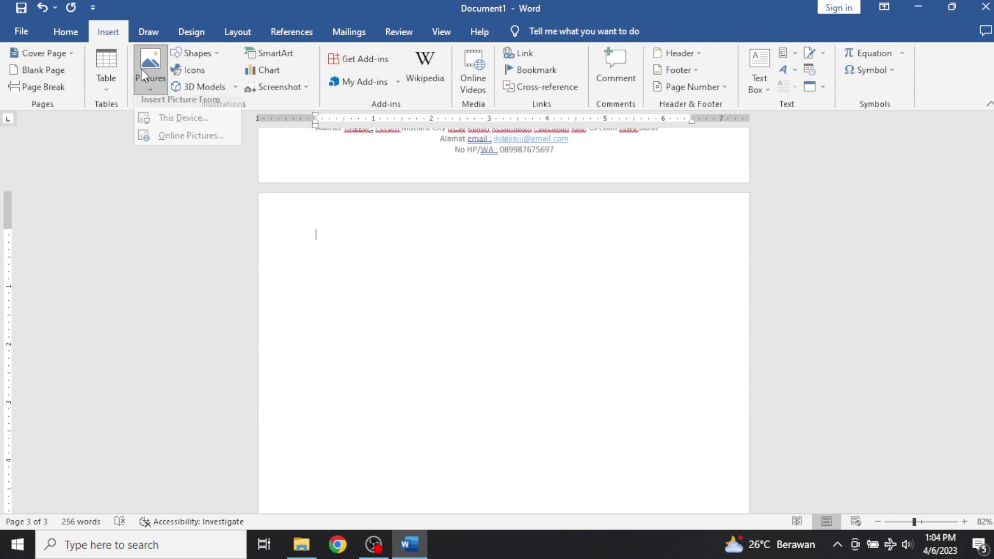
left_click(227, 122)
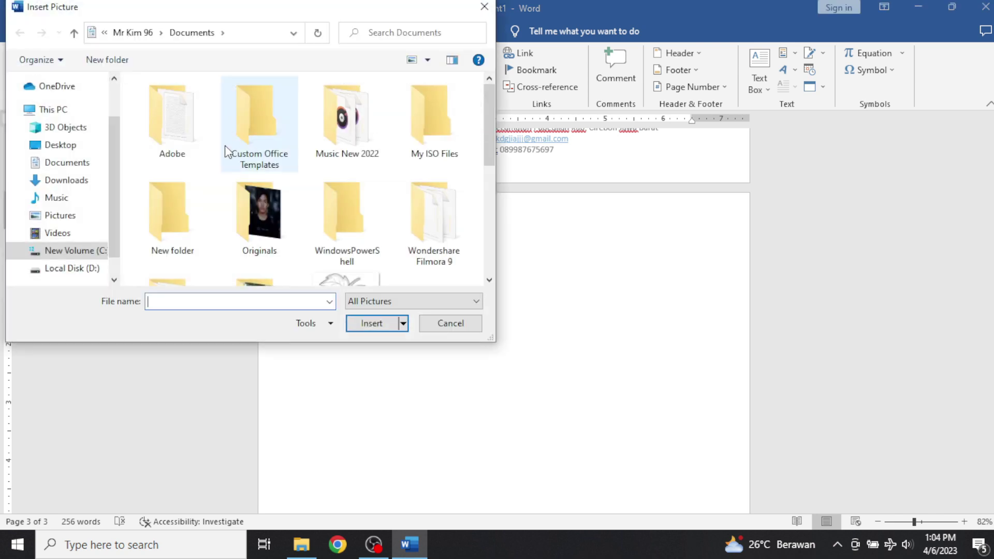
scroll(253, 154, "down", 3)
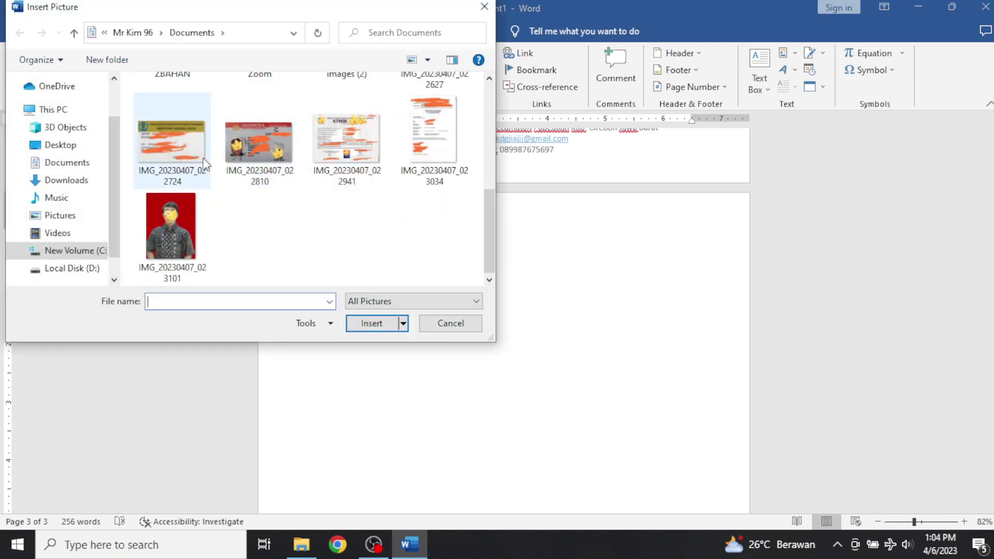
scroll(280, 176, "up", 2)
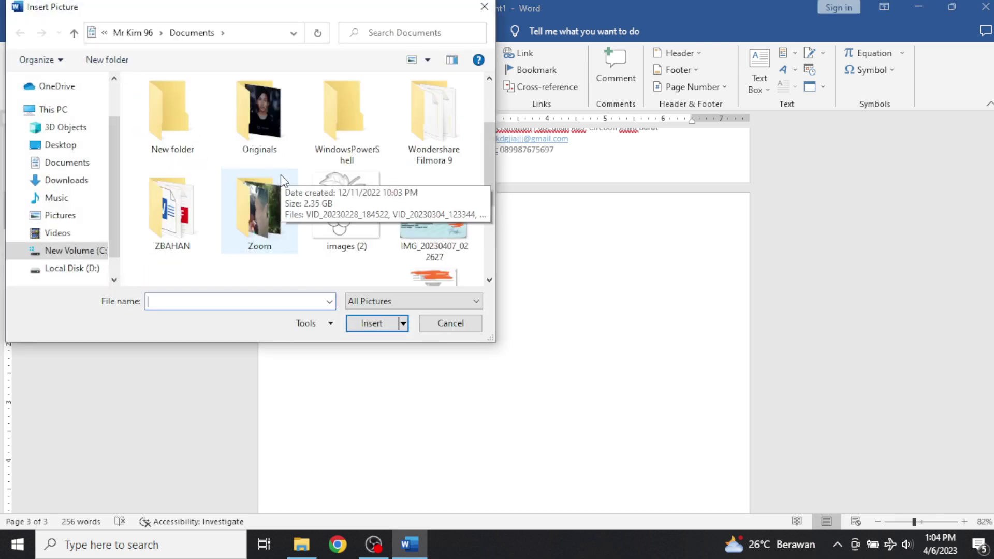
scroll(381, 166, "down", 2)
scroll(381, 165, "up", 1)
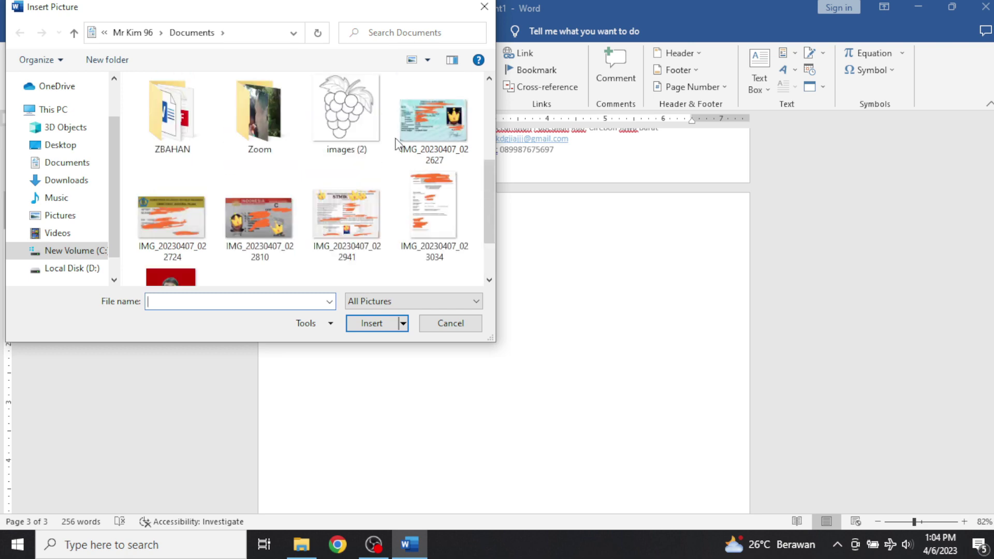
left_click(431, 138)
left_click(287, 210, "ctrl")
left_click(169, 215, "ctrl")
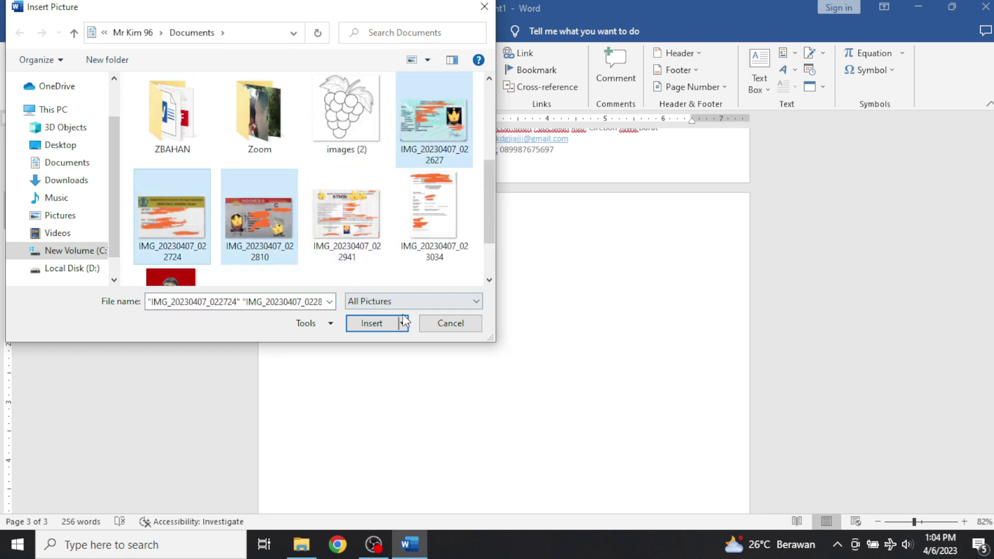
left_click(372, 323)
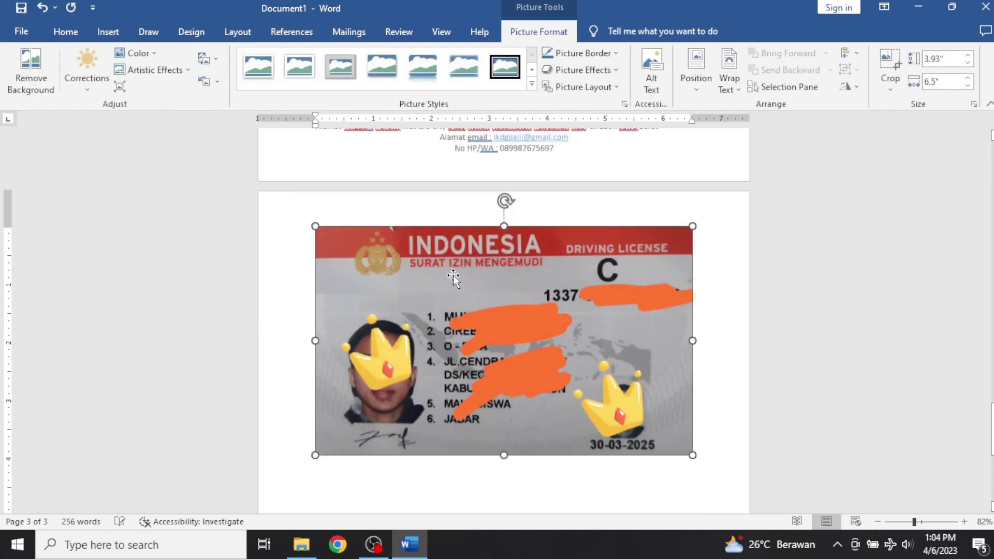
Set the KTP card picture to In Front of Text and shrink it from its corner.
scroll(638, 324, "up", 10)
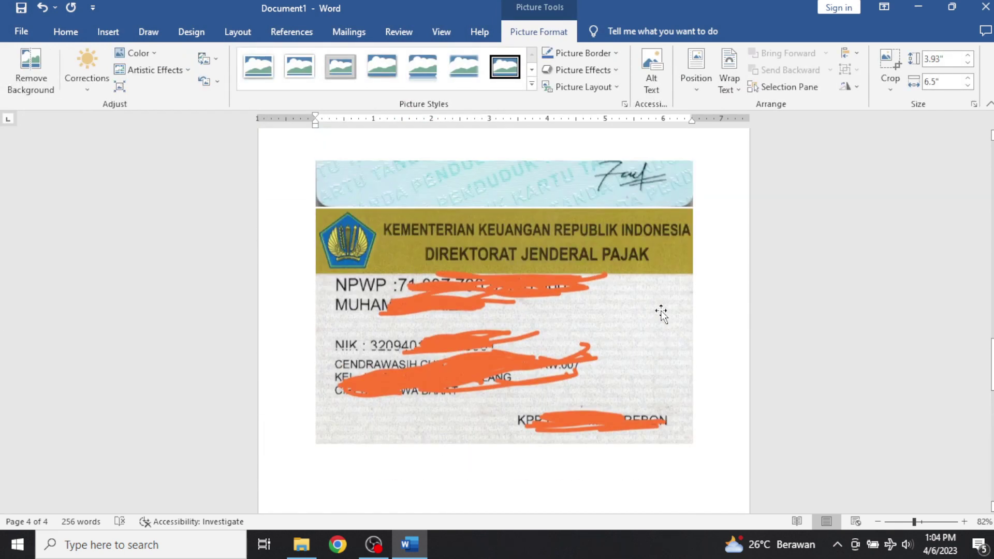
scroll(661, 311, "up", 15)
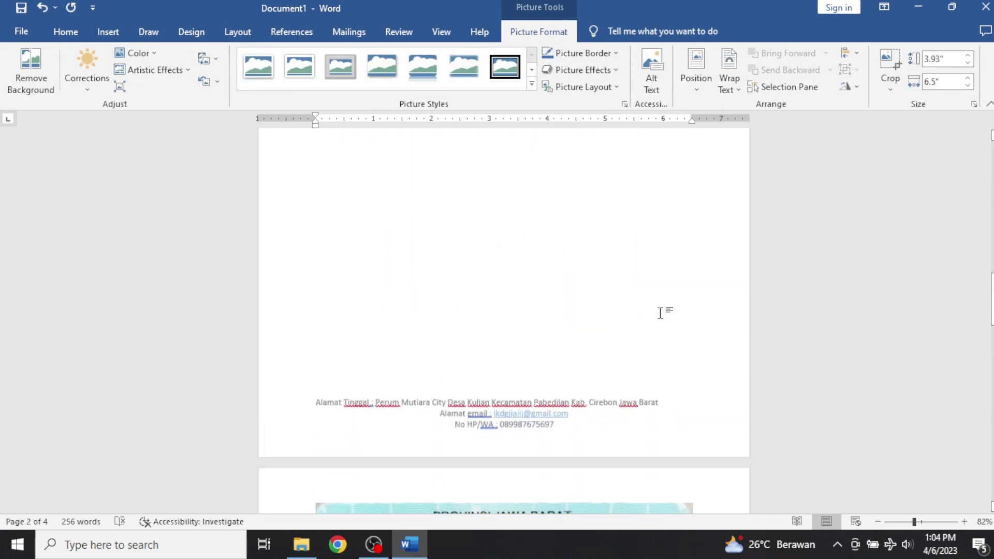
scroll(660, 317, "down", 15)
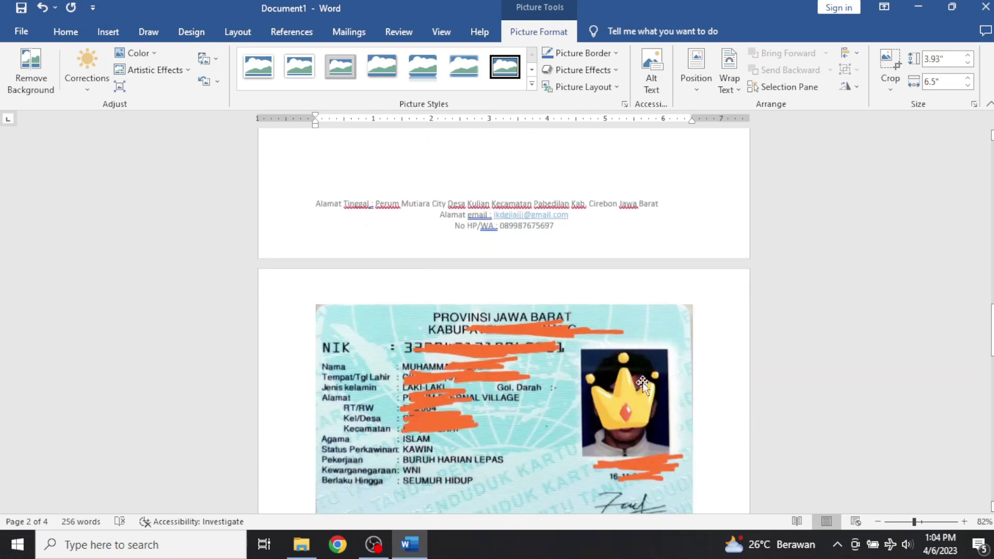
left_click(648, 397)
left_click(713, 305)
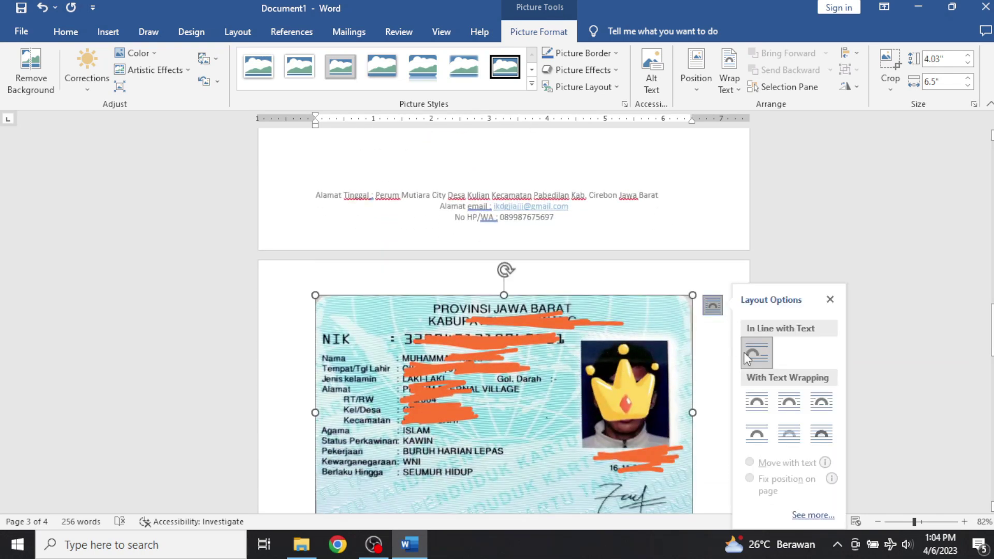
left_click(833, 448)
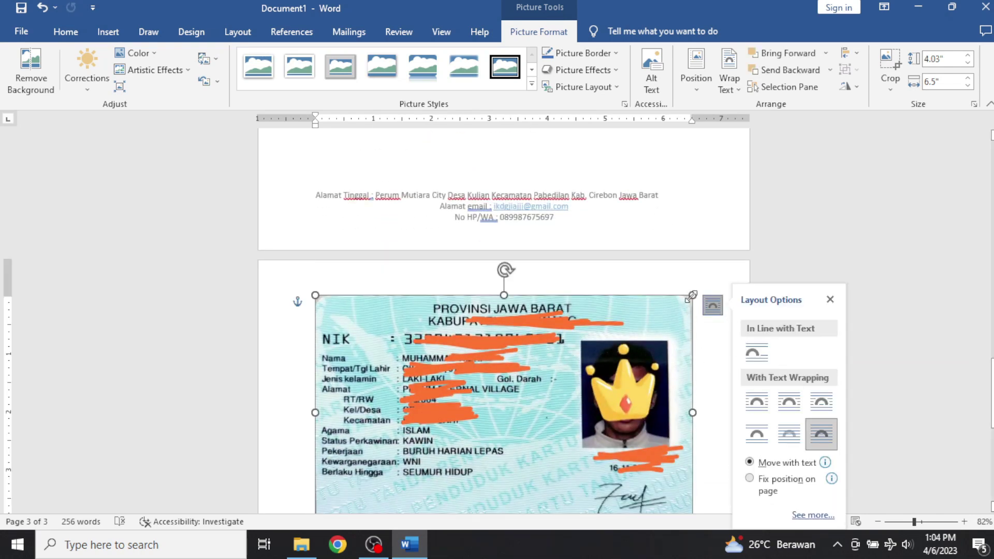
left_click_drag(691, 297, 482, 383)
Float the NPWP and driving licence pictures in front of text and shrink each.
left_click(647, 310)
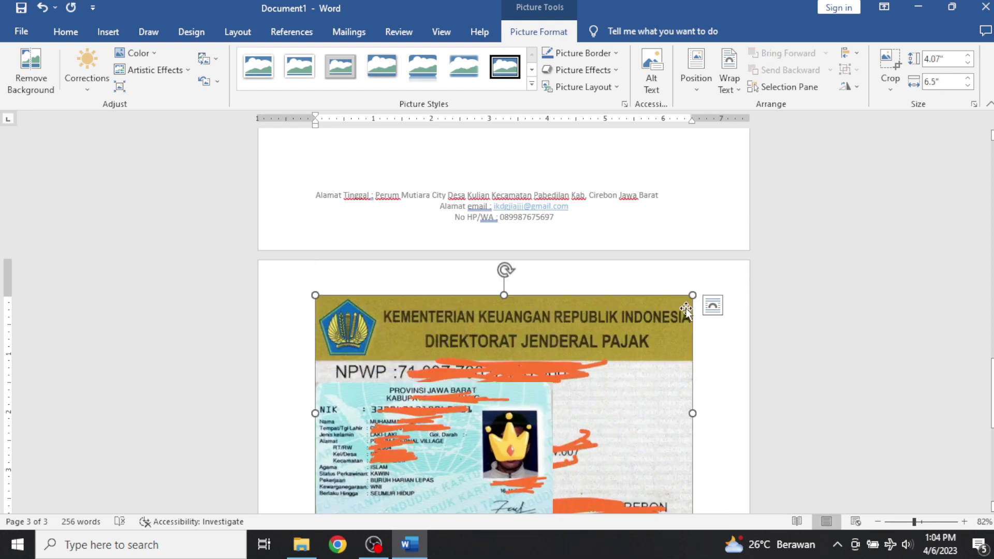
left_click(713, 305)
left_click(822, 434)
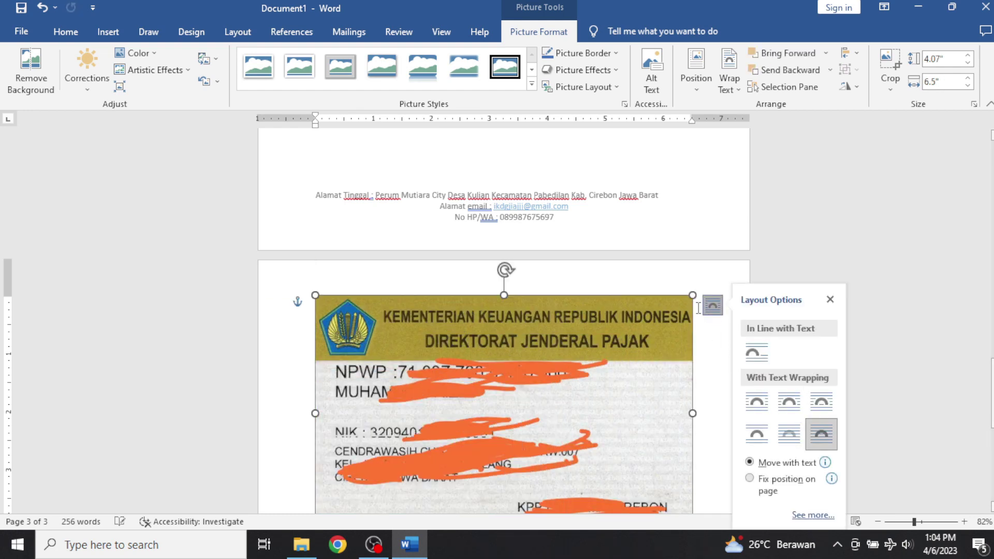
left_click_drag(691, 296, 559, 381)
left_click(668, 315)
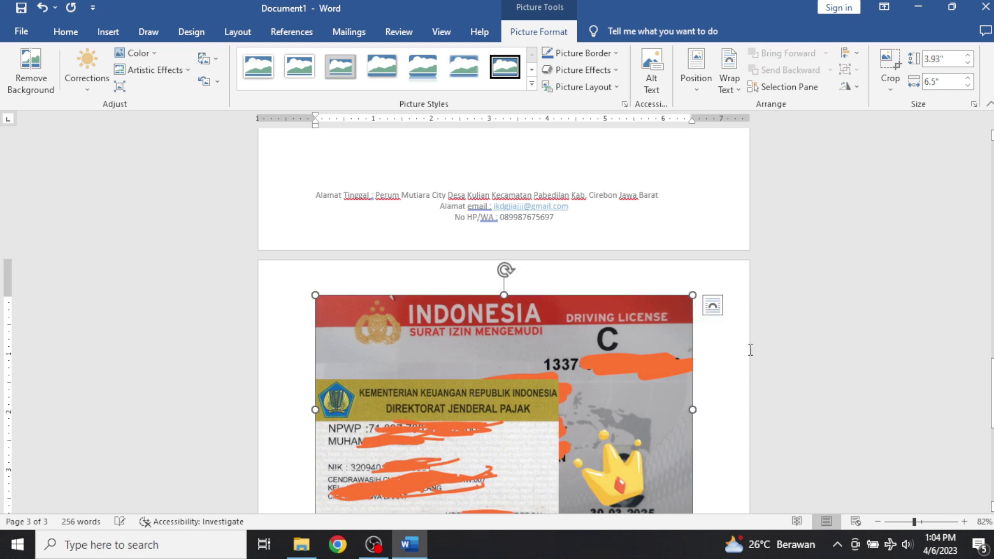
left_click(713, 306)
left_click(819, 428)
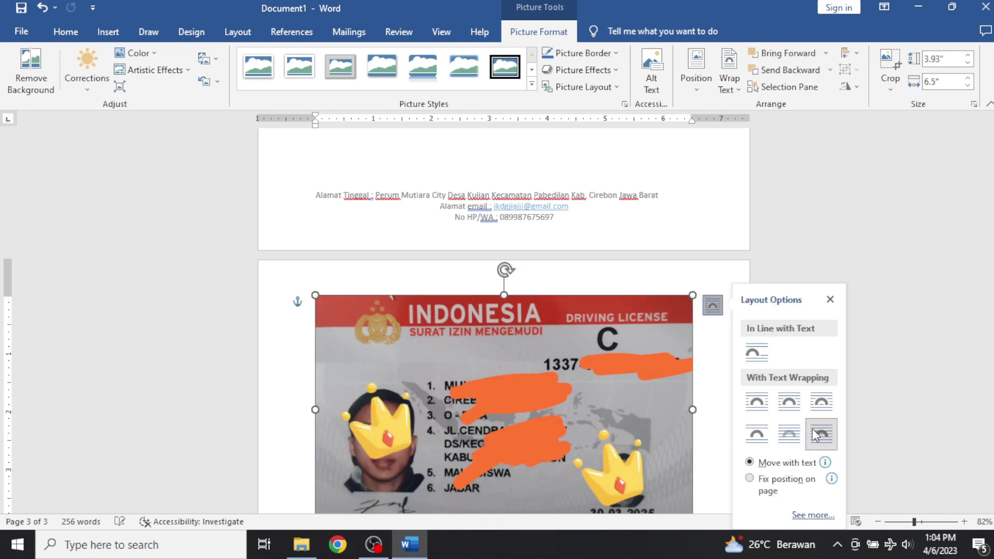
left_click_drag(691, 296, 566, 372)
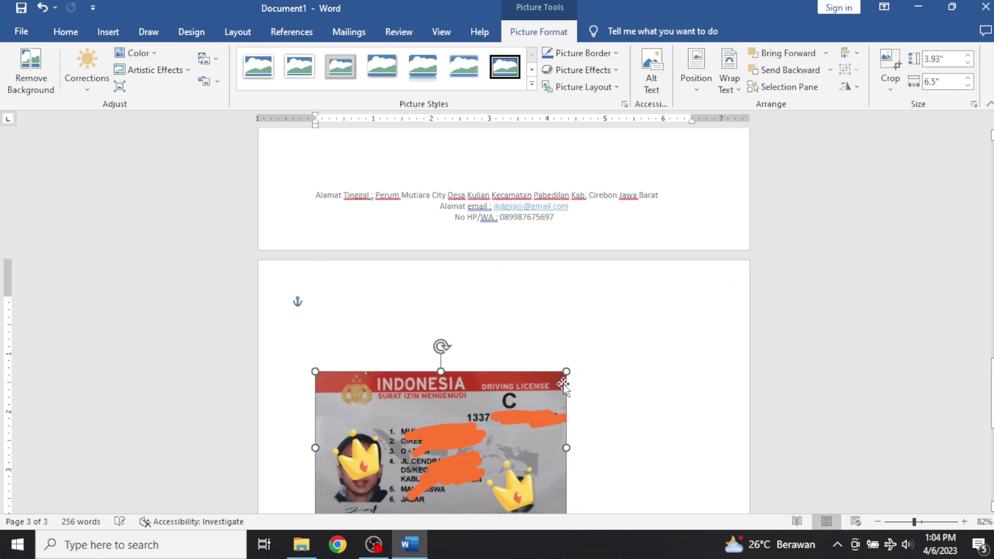
Move the licence and NPWP pictures down the page and set the cursor above the KTP card.
scroll(502, 300, "down", 5)
left_click_drag(482, 237, 538, 421)
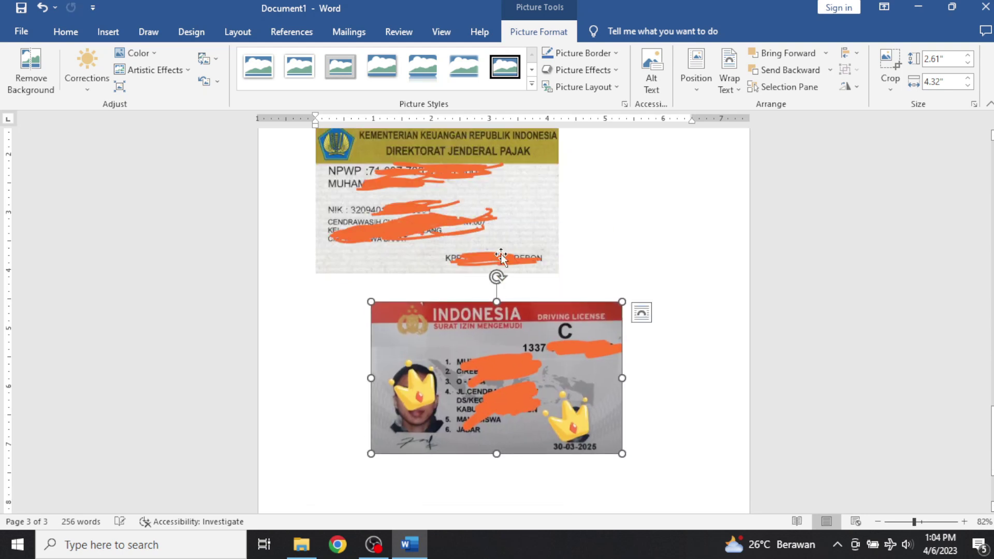
left_click_drag(501, 257, 567, 455)
scroll(554, 358, "up", 3)
left_click(511, 273)
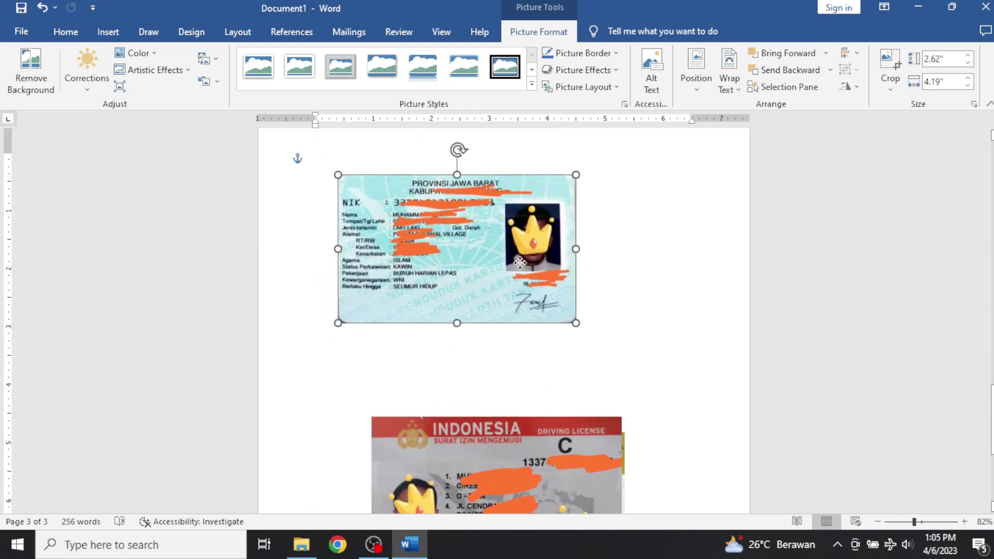
scroll(511, 273, "up", 4)
left_click(332, 292)
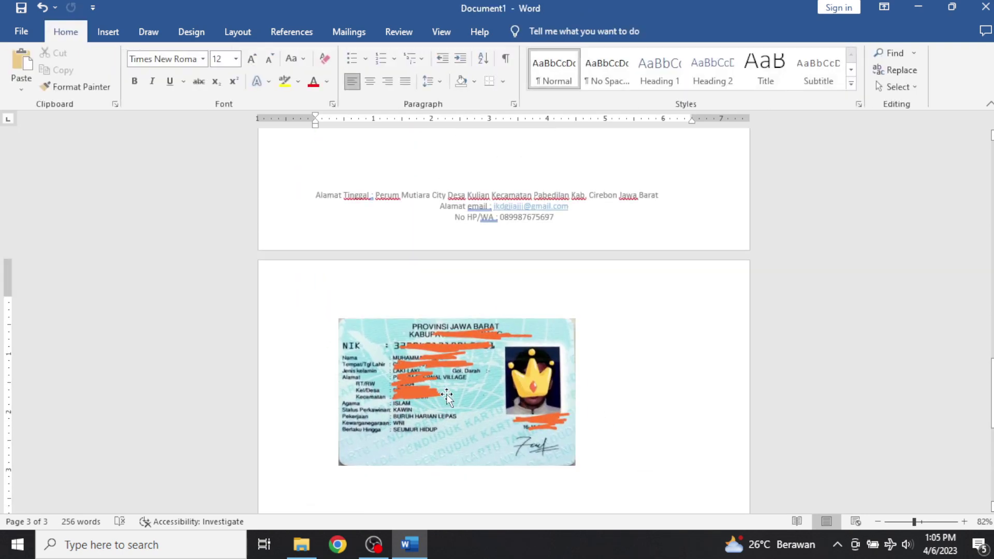
Type the heading LAMPIRAN and shift the KTP picture to the right.
type("LAMPIRAN")
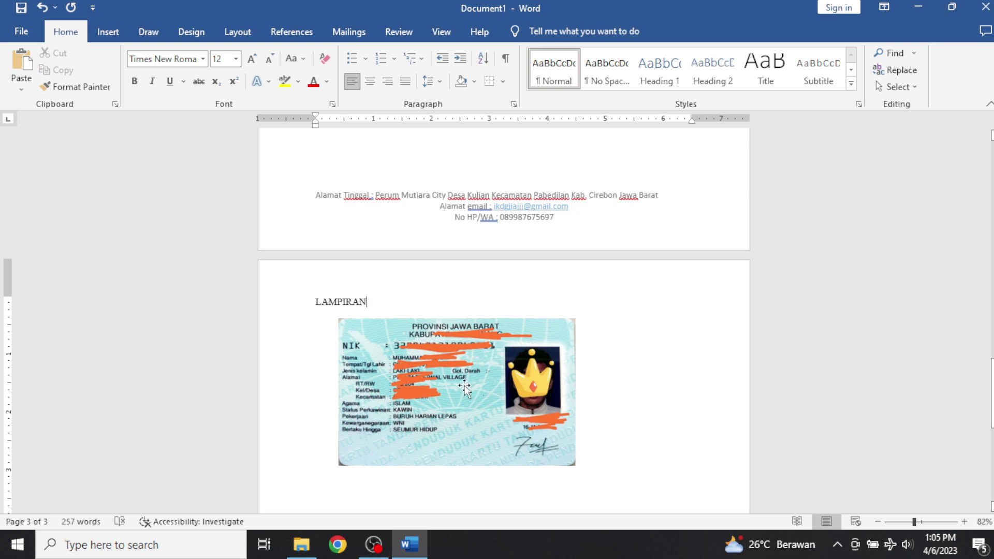
left_click_drag(464, 388, 505, 396)
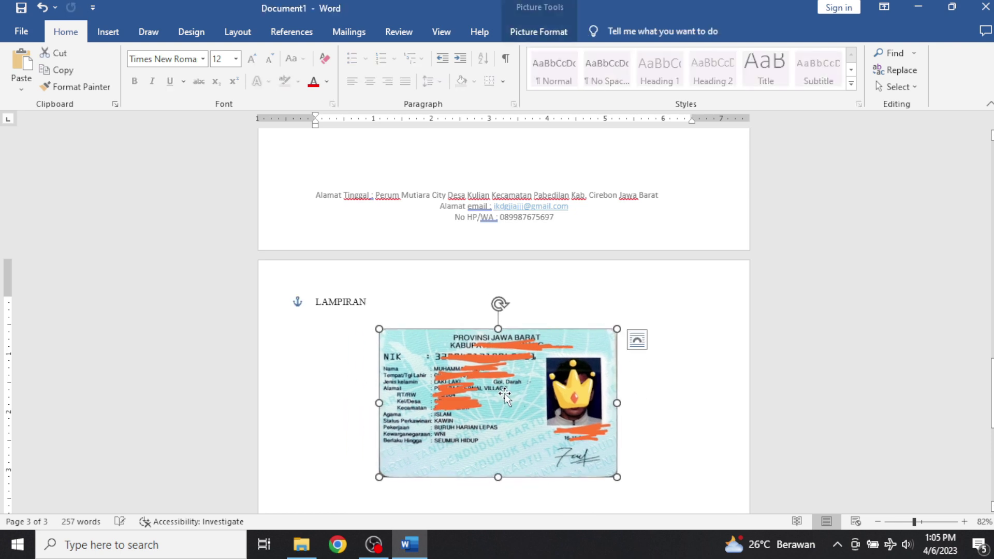
scroll(504, 396, "down", 6)
left_click_drag(539, 214, 433, 242)
scroll(590, 505, "up", 4)
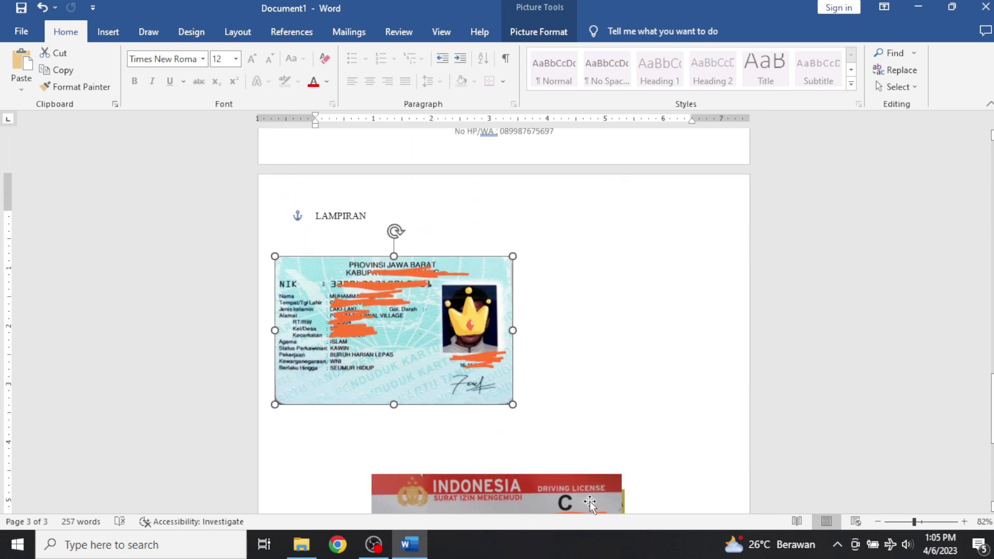
Place the driving licence picture beside the KTP card and resize both to matching heights.
left_click_drag(591, 505, 661, 282)
left_click_drag(620, 332, 661, 335)
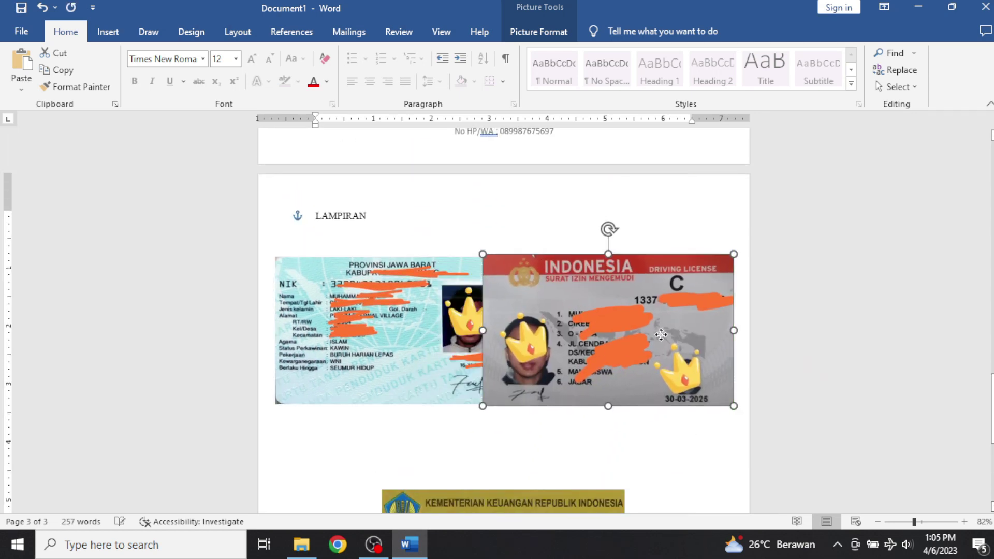
left_click_drag(558, 358, 564, 365)
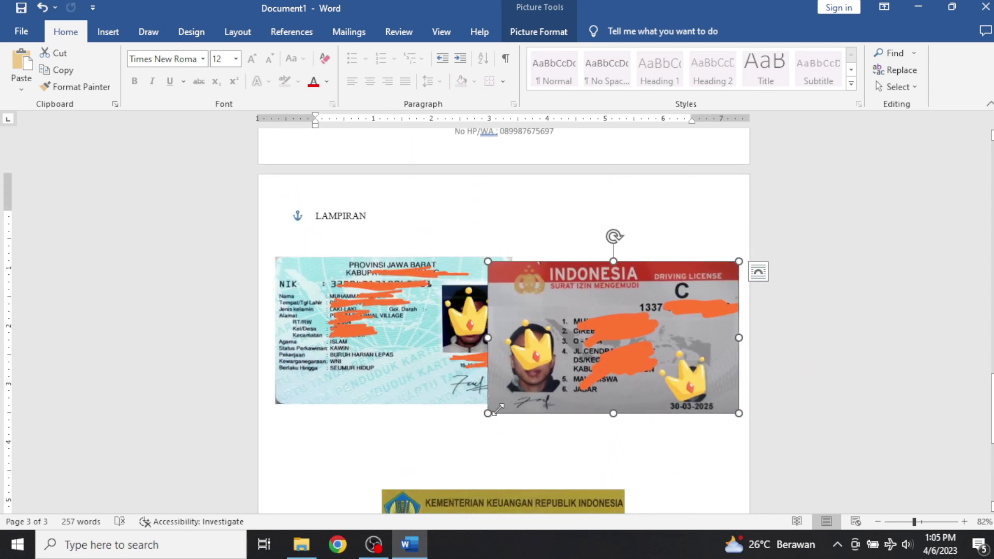
left_click_drag(495, 411, 516, 397)
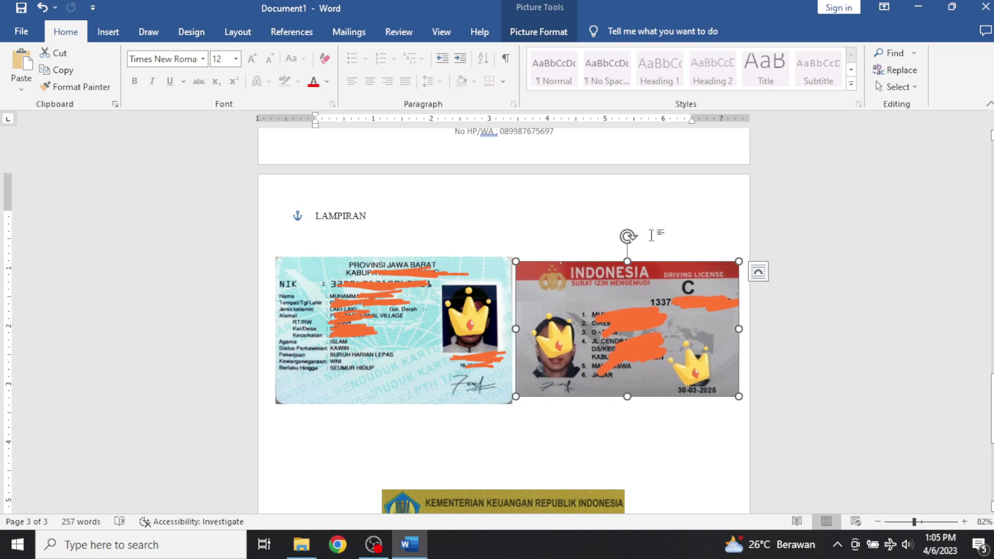
left_click_drag(628, 260, 628, 255)
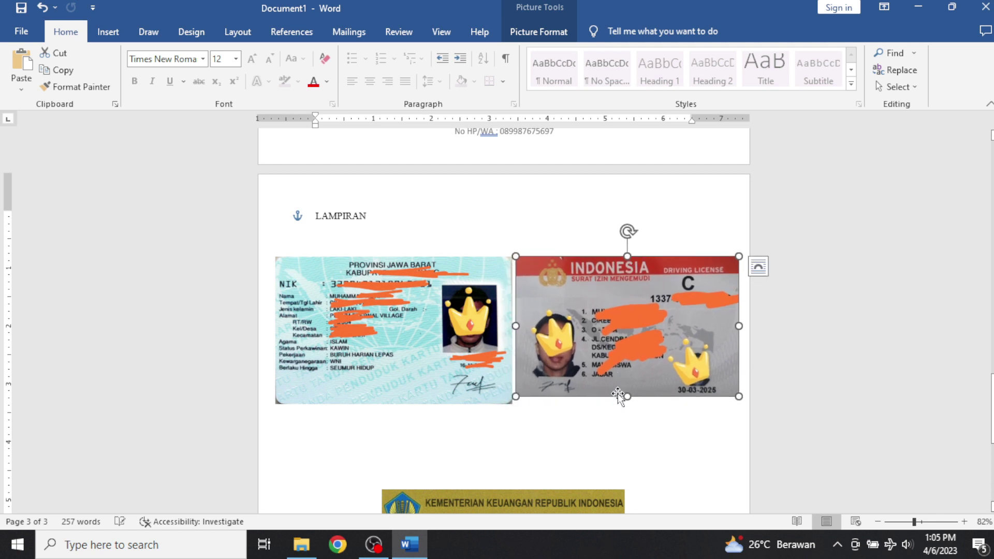
left_click_drag(626, 396, 628, 403)
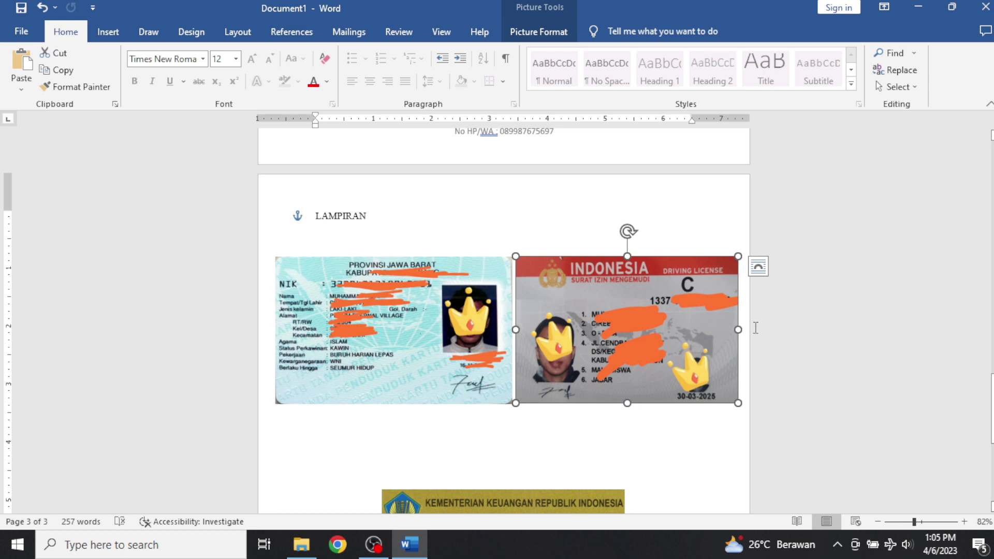
left_click_drag(739, 332, 744, 330)
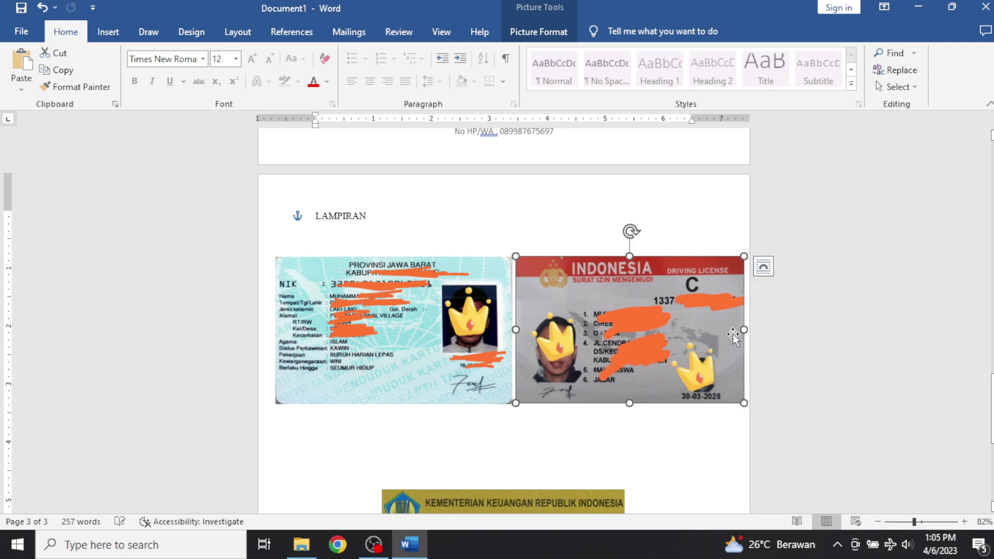
left_click(485, 324)
left_click_drag(511, 328, 509, 329)
scroll(596, 362, "down", 3)
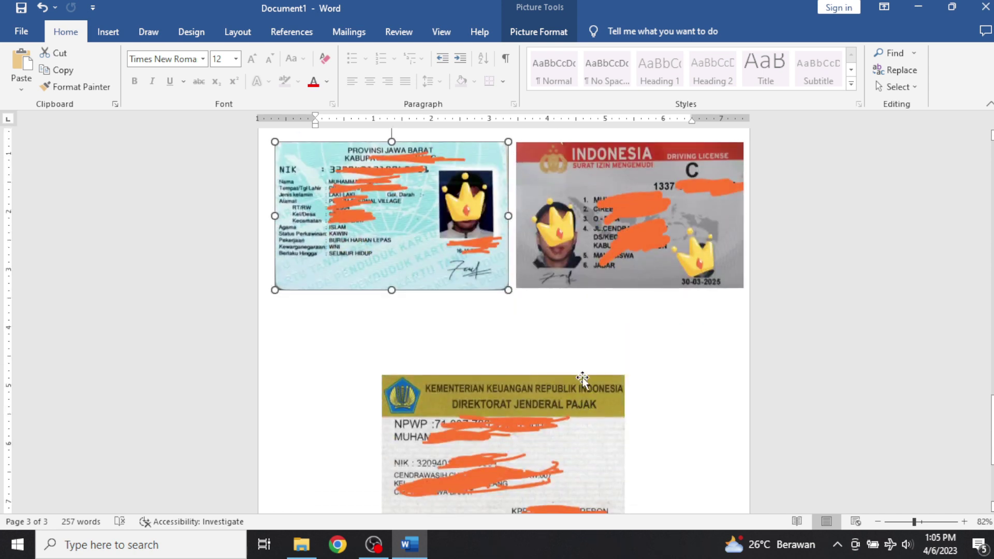
Drag the NPWP picture up to sit centred below the two ID cards.
left_click_drag(583, 377, 607, 346)
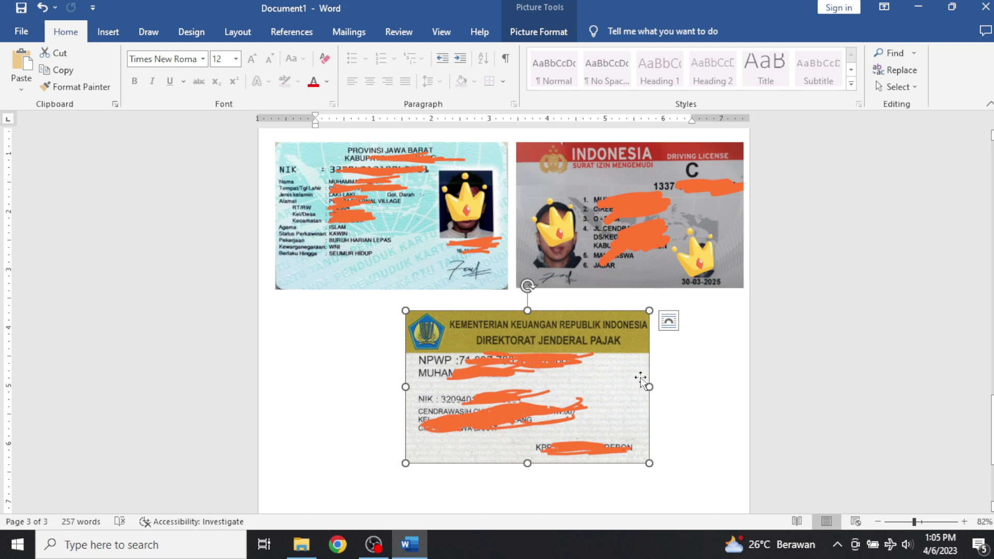
left_click_drag(623, 381, 624, 380)
scroll(623, 379, "up", 3)
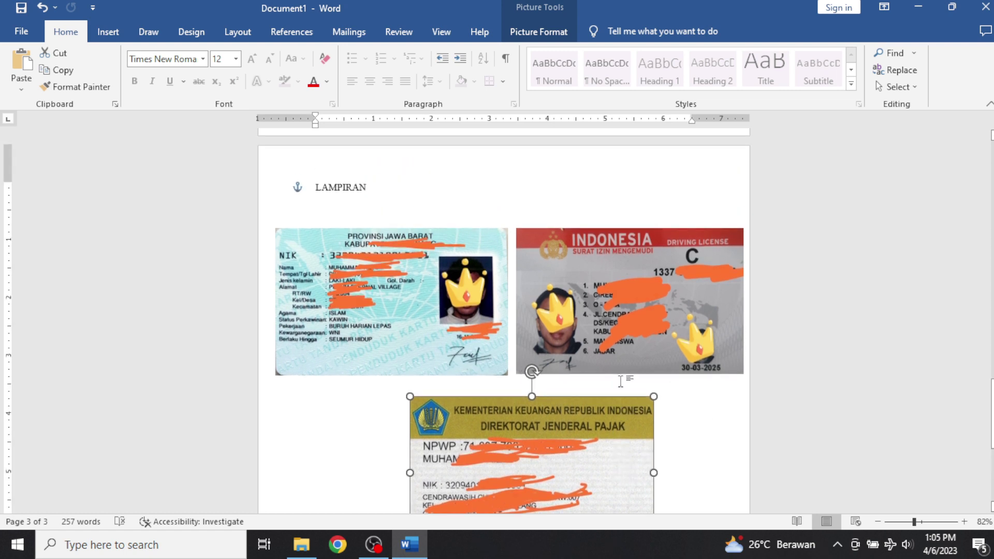
scroll(622, 379, "down", 4)
scroll(624, 378, "down", 3)
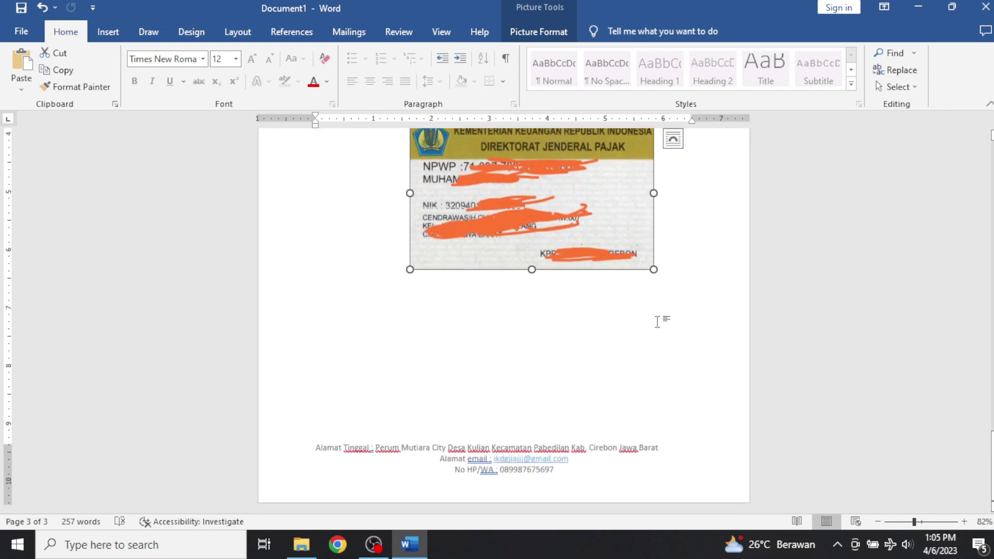
Adjust the empty lines under LAMPIRAN, undoing the unwanted changes.
left_click(667, 316)
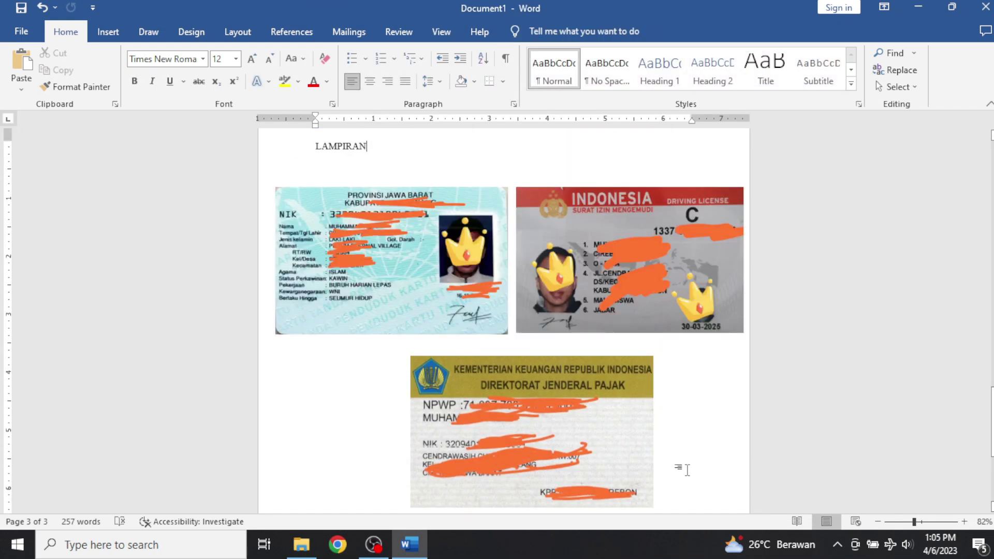
scroll(687, 470, "down", 5)
key("ctrl+z")
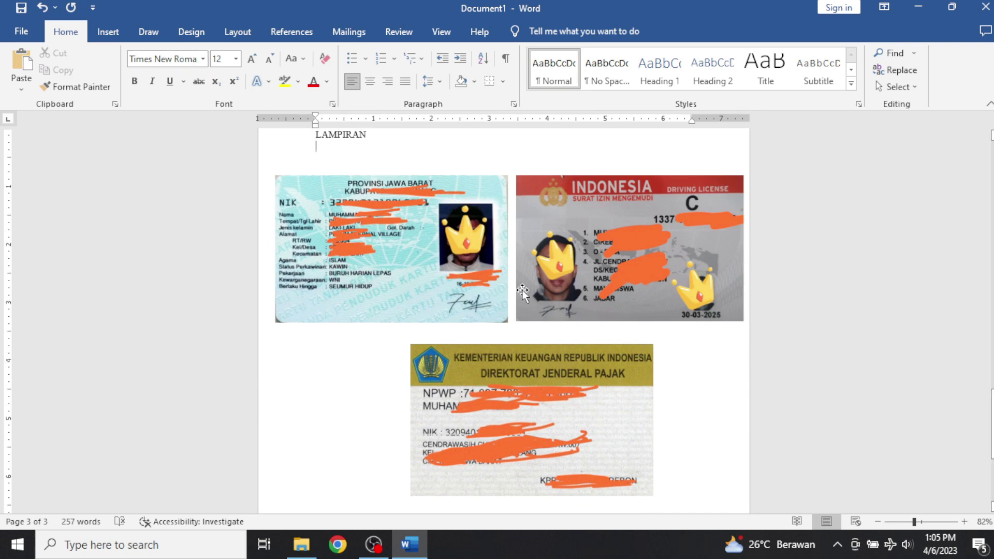
scroll(593, 470, "down", 3)
key("BackSpace")
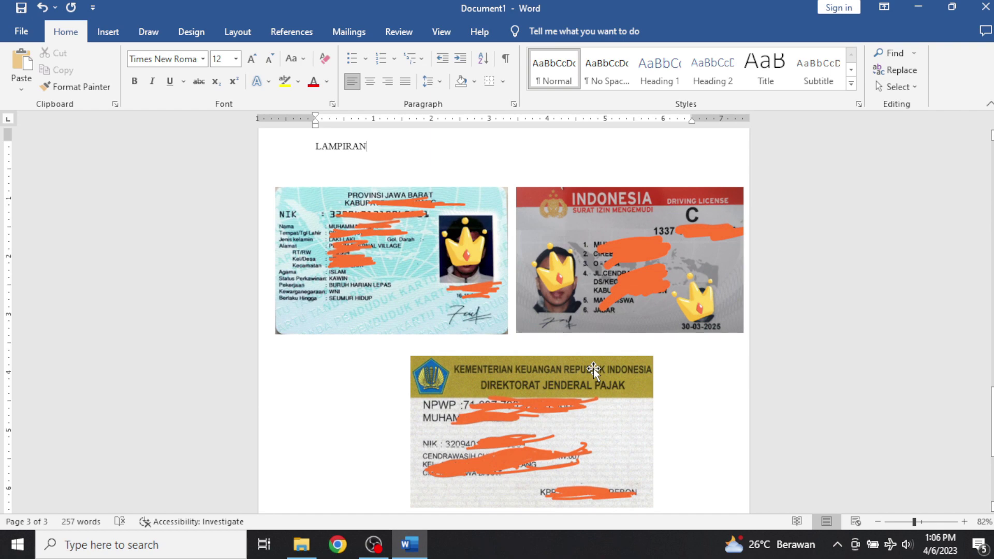
scroll(479, 380, "down", 4)
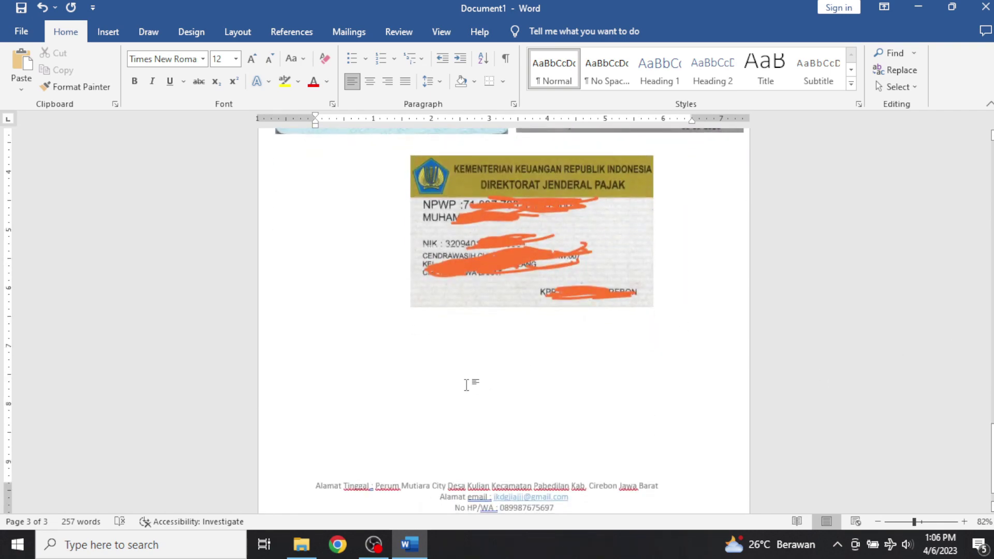
key("ctrl+z")
scroll(526, 466, "down", 3)
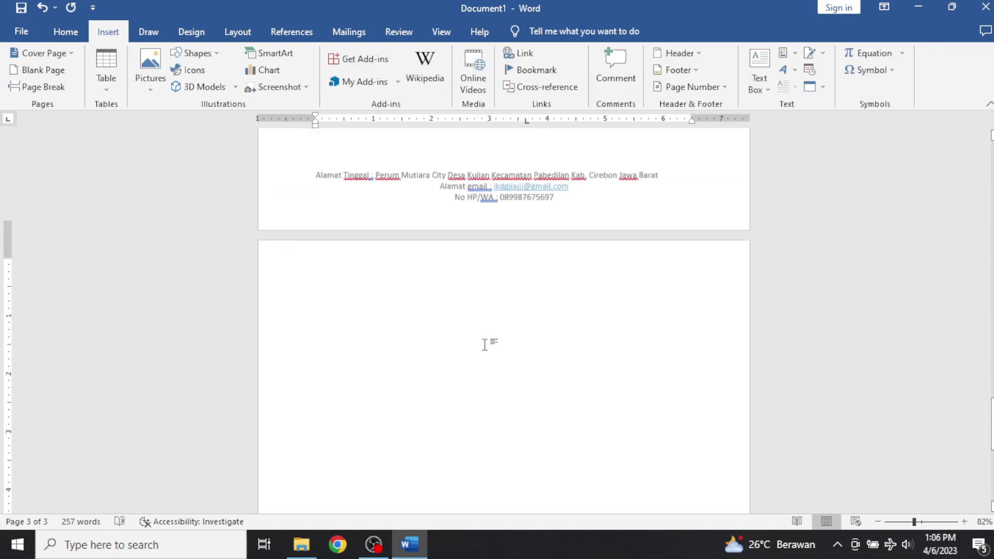
Insert the diploma scan IMG_20230407_022941 from this computer.
scroll(484, 344, "down", 1)
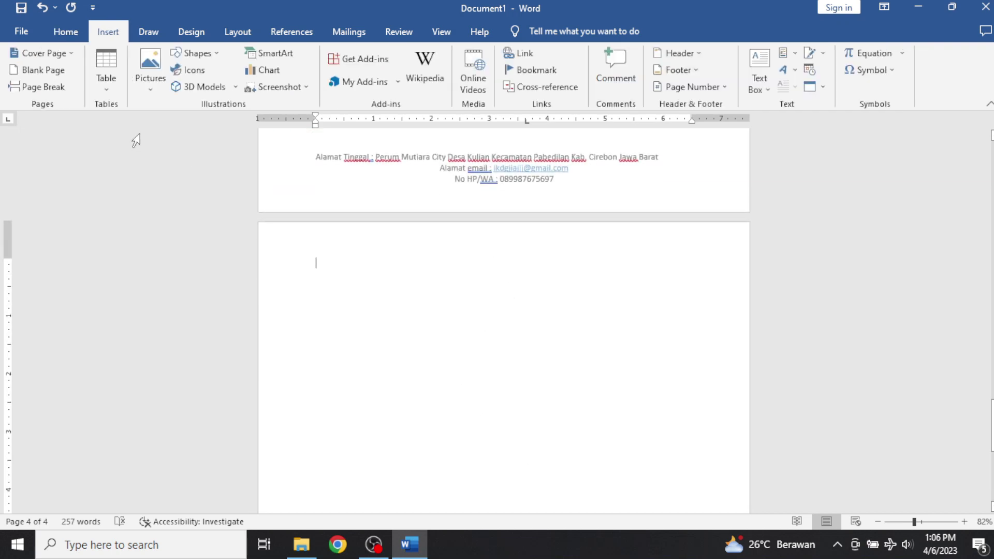
left_click(144, 60)
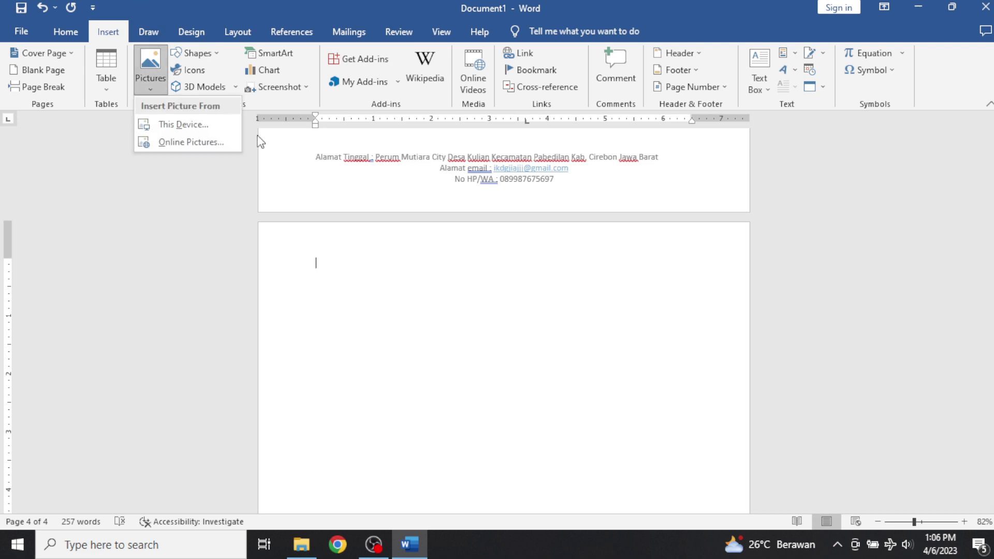
left_click(221, 129)
scroll(362, 171, "down", 5)
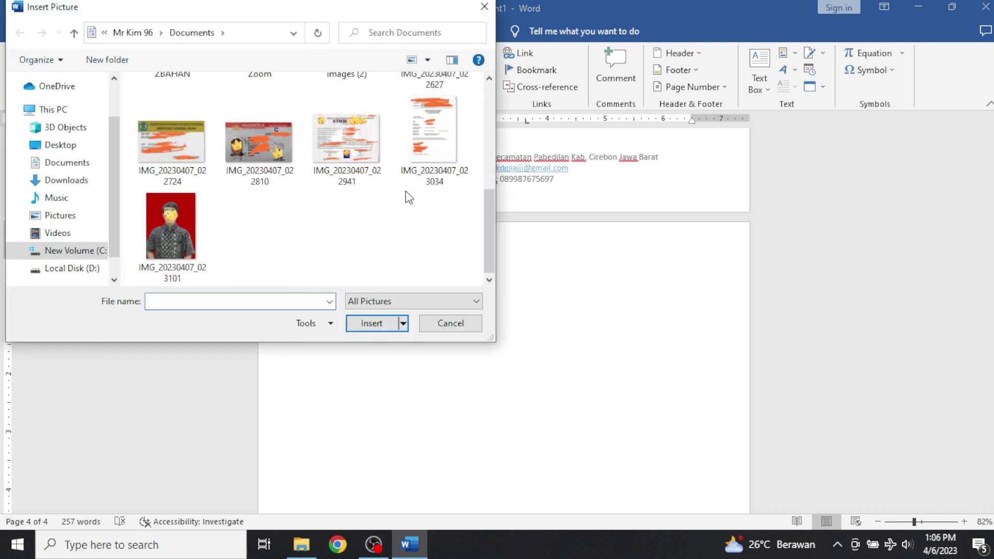
left_click(377, 165)
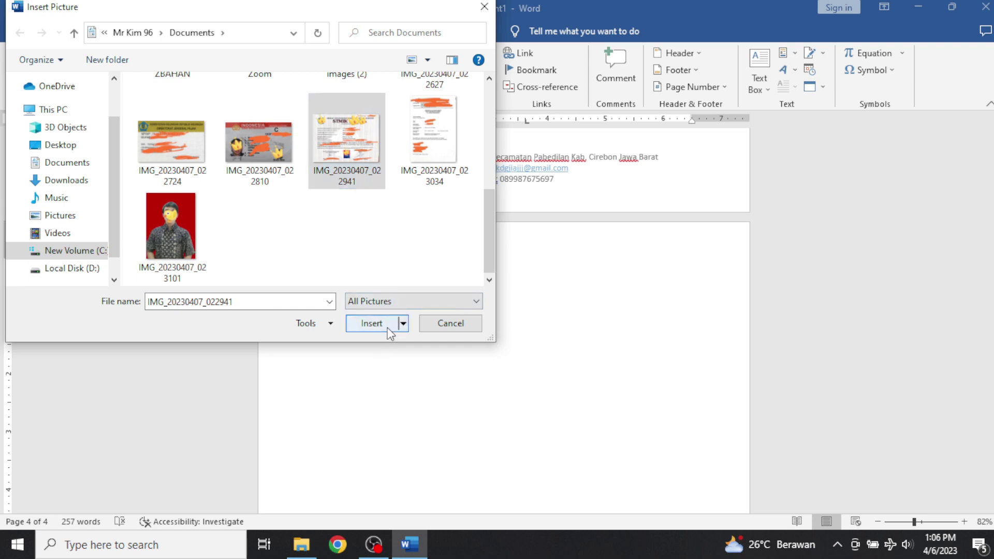
left_click(387, 326)
scroll(541, 355, "down", 4)
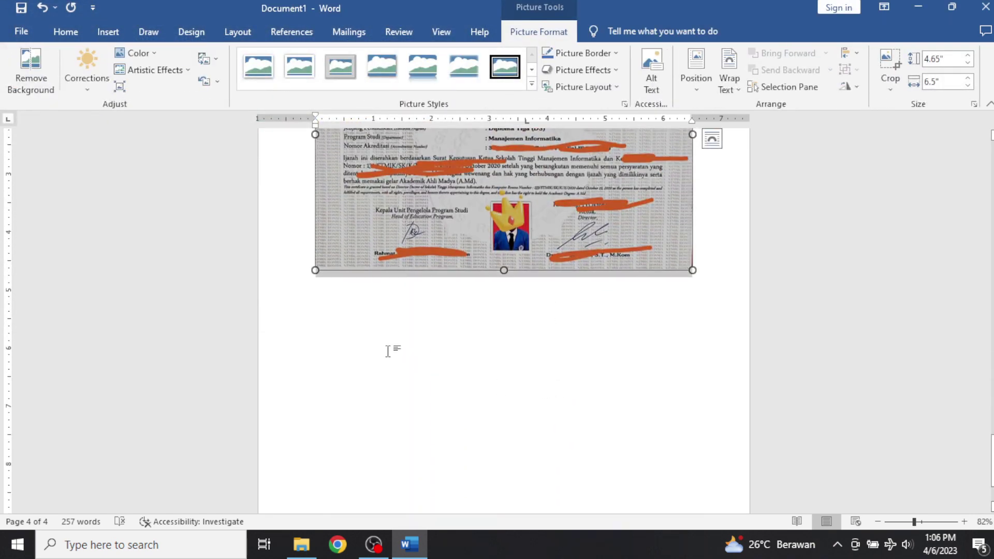
Below the diploma, insert the employment certificate scan IMG_20230407_023034.
left_click(388, 352)
left_click(109, 33)
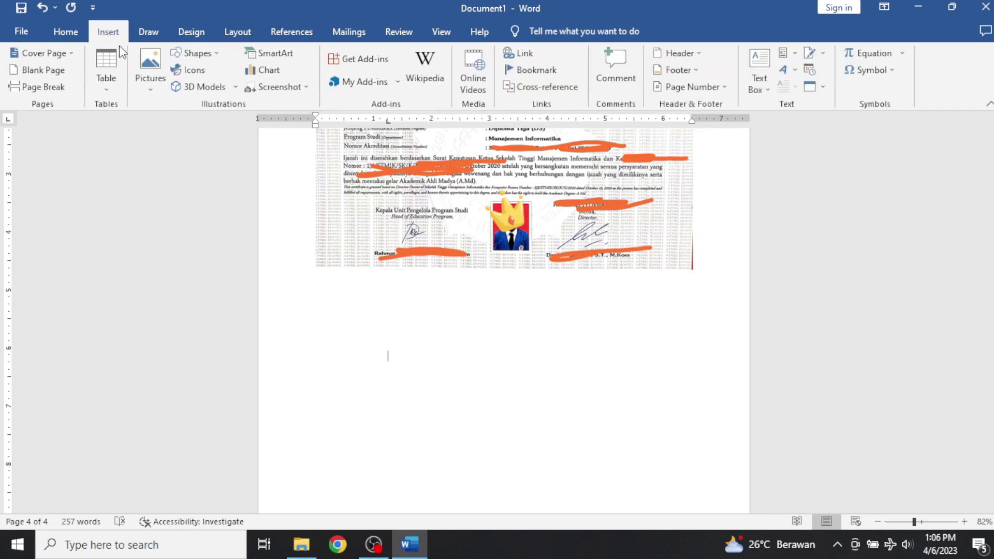
left_click(148, 74)
left_click(185, 122)
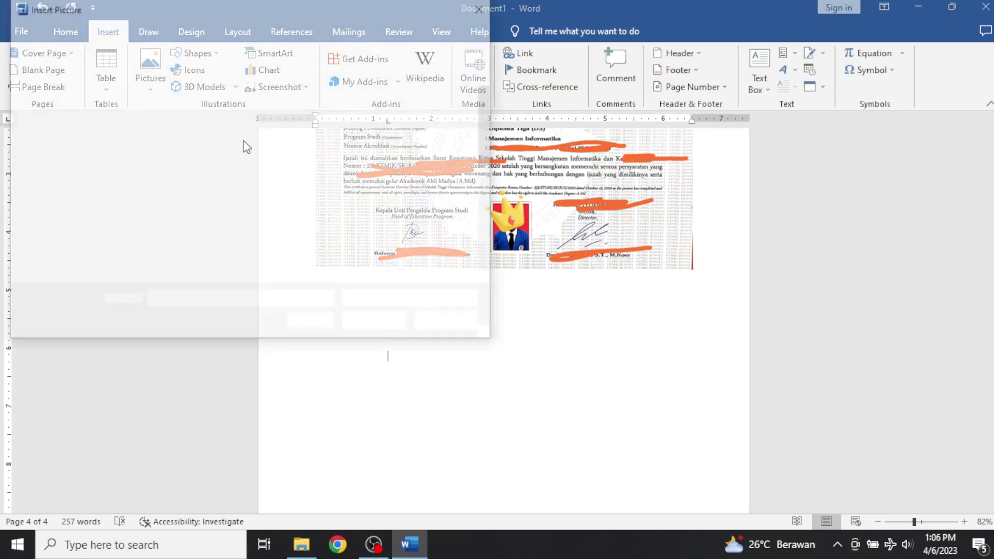
scroll(439, 231, "down", 3)
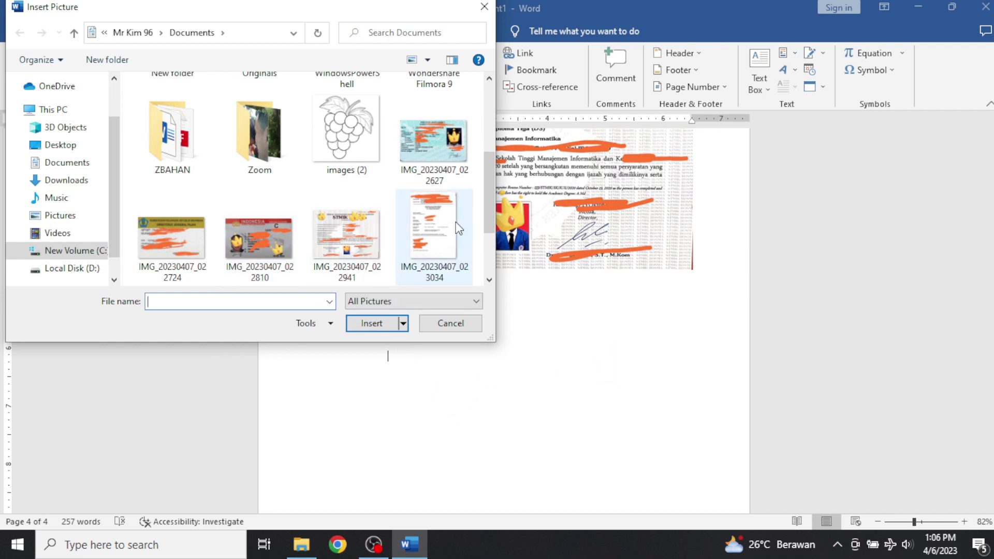
left_click(452, 241)
left_click(372, 323)
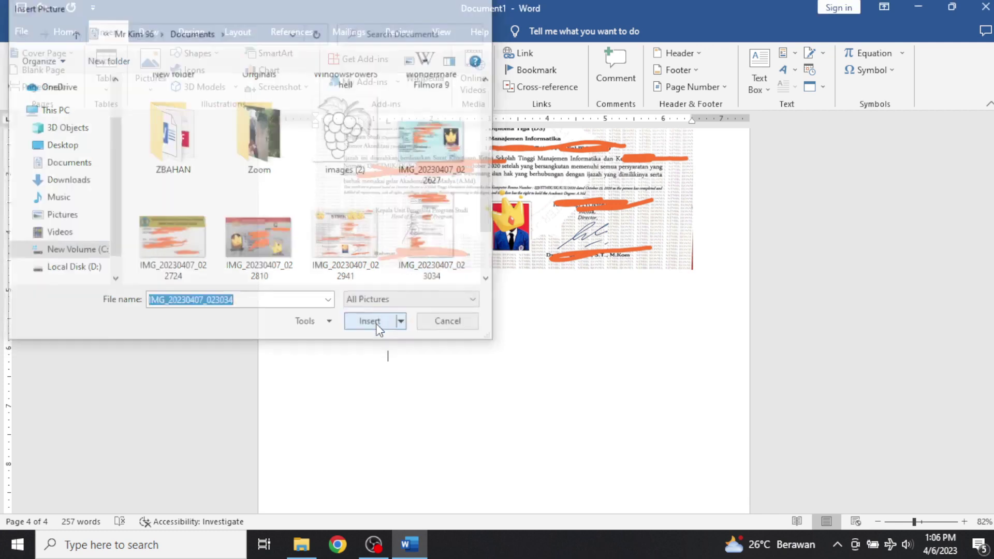
scroll(515, 310, "down", 1)
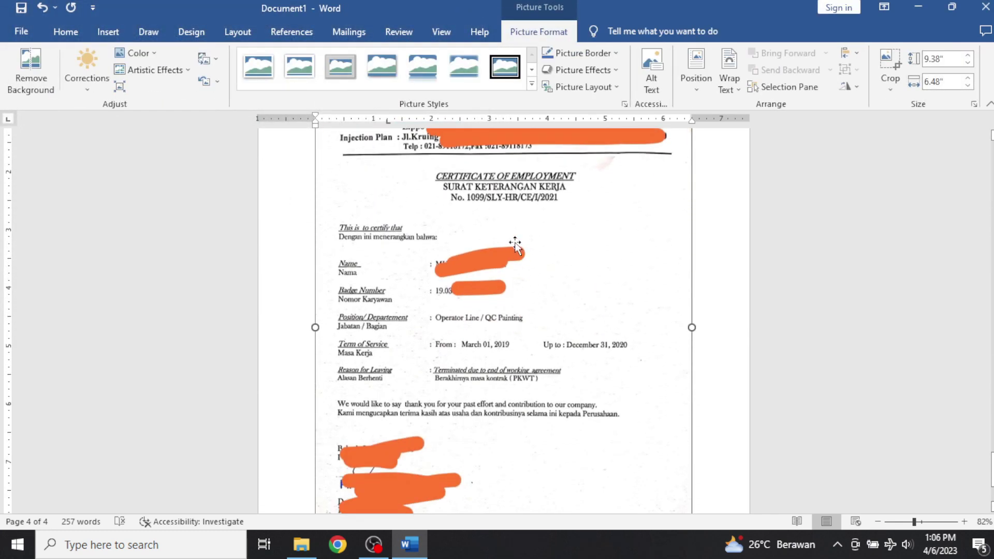
Set the certificate picture to In Front of Text and shrink it slightly from its corner.
scroll(575, 251, "down", 4)
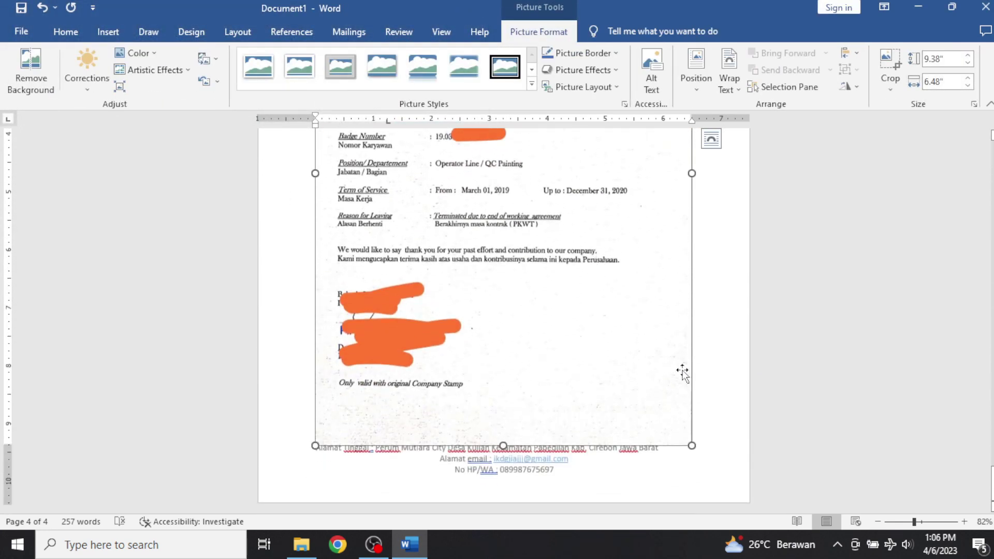
left_click(713, 443)
left_click(617, 339)
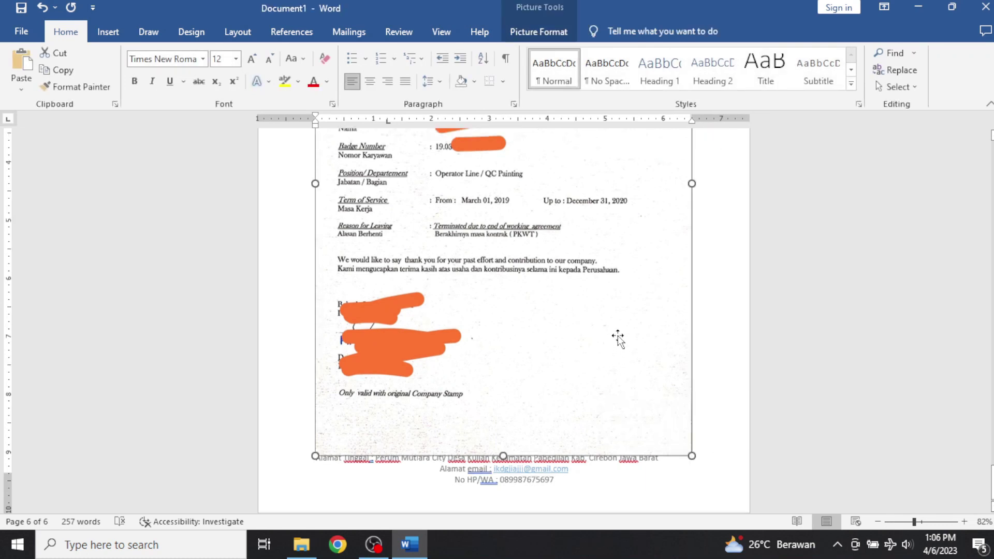
scroll(619, 333, "up", 5)
scroll(626, 323, "up", 2)
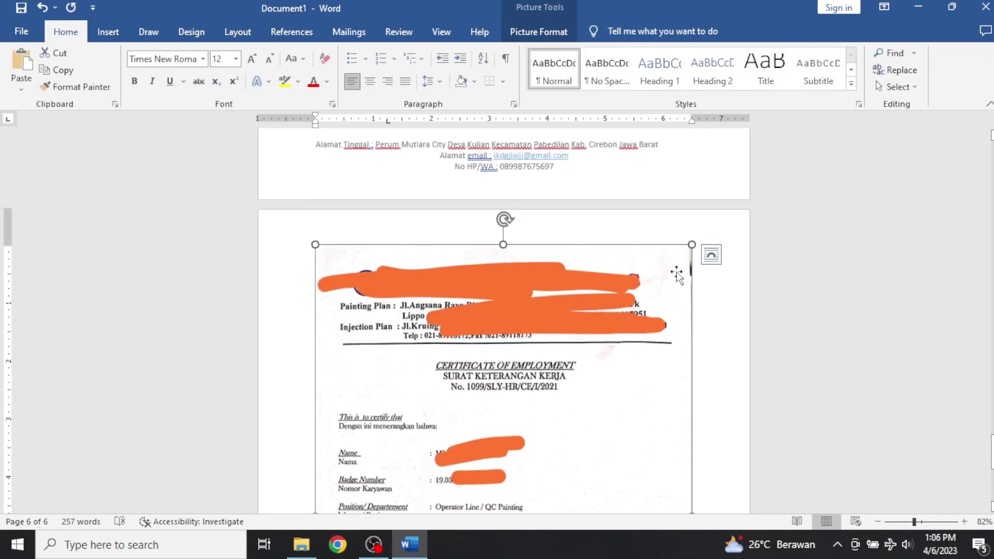
left_click(712, 254)
left_click(822, 393)
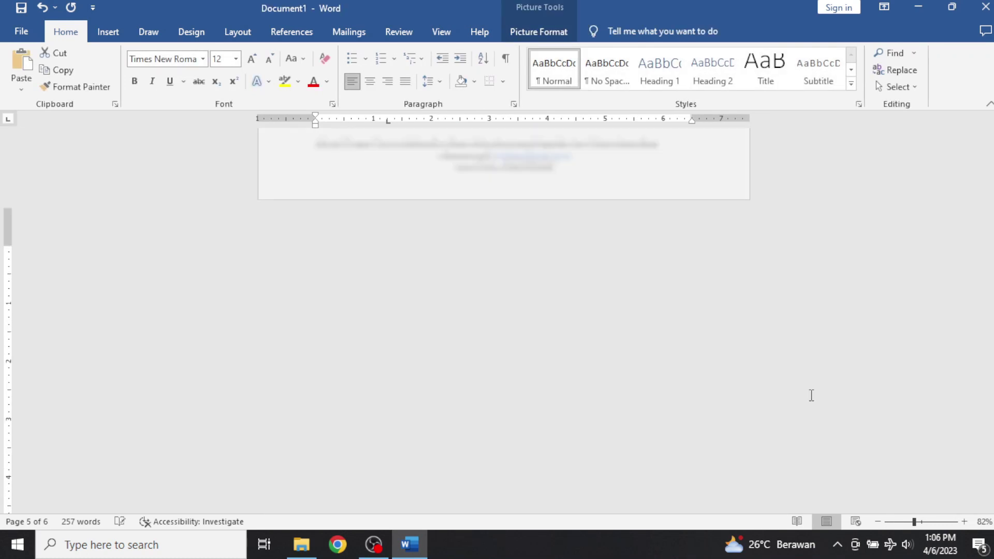
left_click_drag(694, 445, 677, 422)
Try a page break below the certificate, then undo it.
scroll(650, 359, "up", 6)
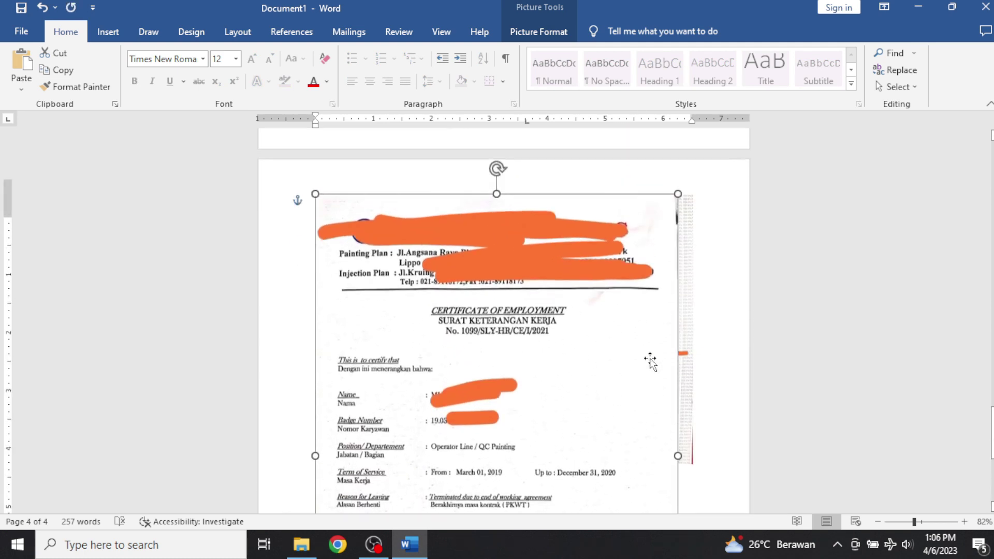
scroll(650, 357, "down", 5)
scroll(681, 316, "up", 10)
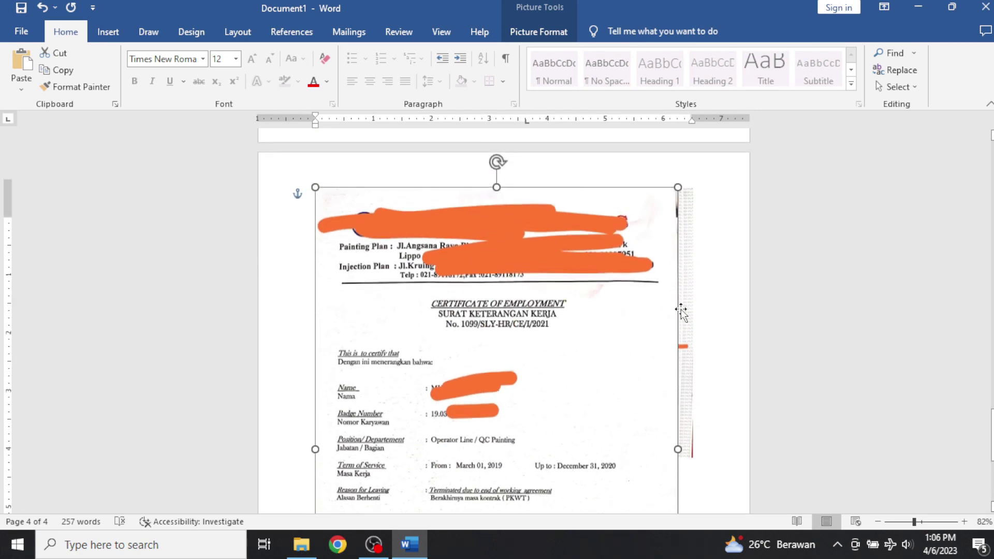
scroll(679, 320, "down", 10)
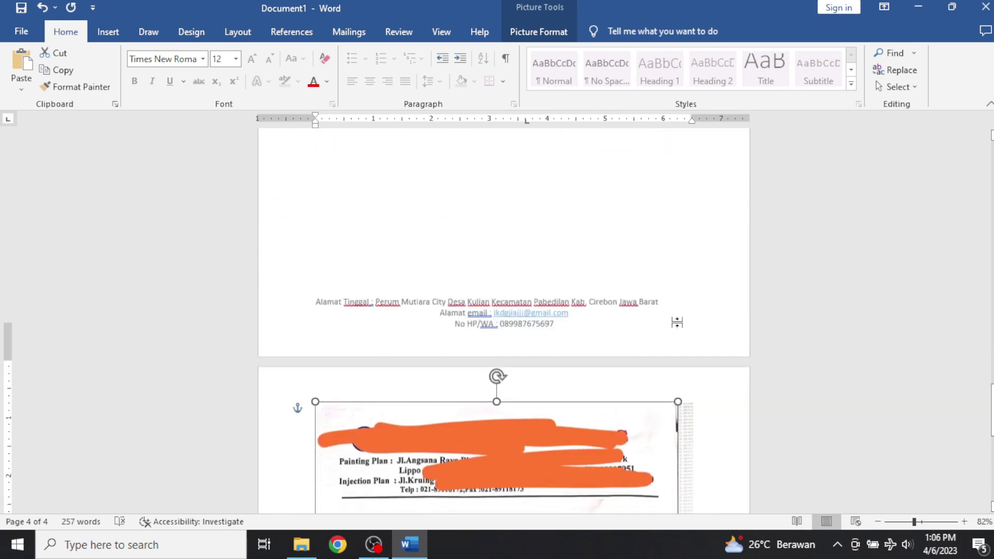
scroll(667, 337, "down", 5)
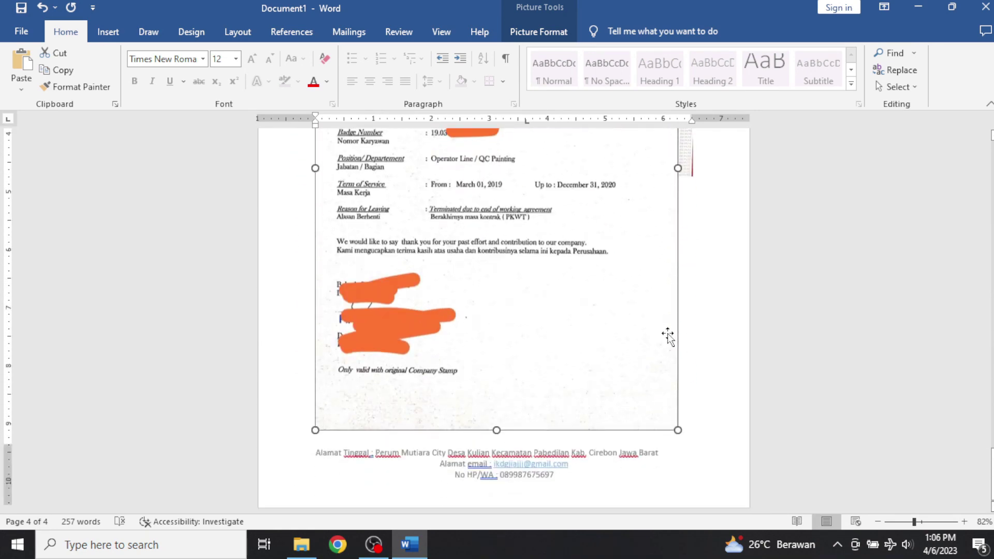
left_click(723, 427)
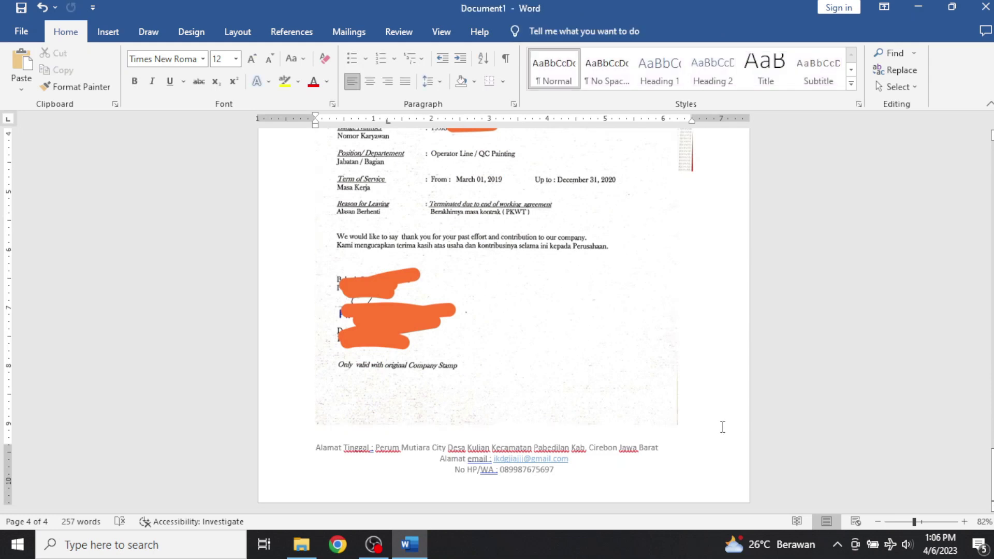
left_click(109, 32)
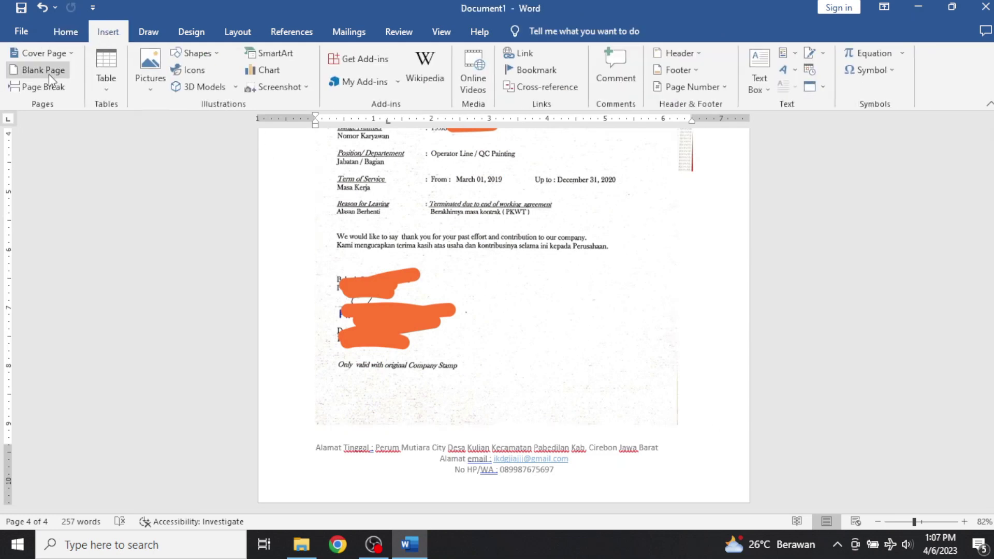
left_click(41, 85)
key("ctrl+z")
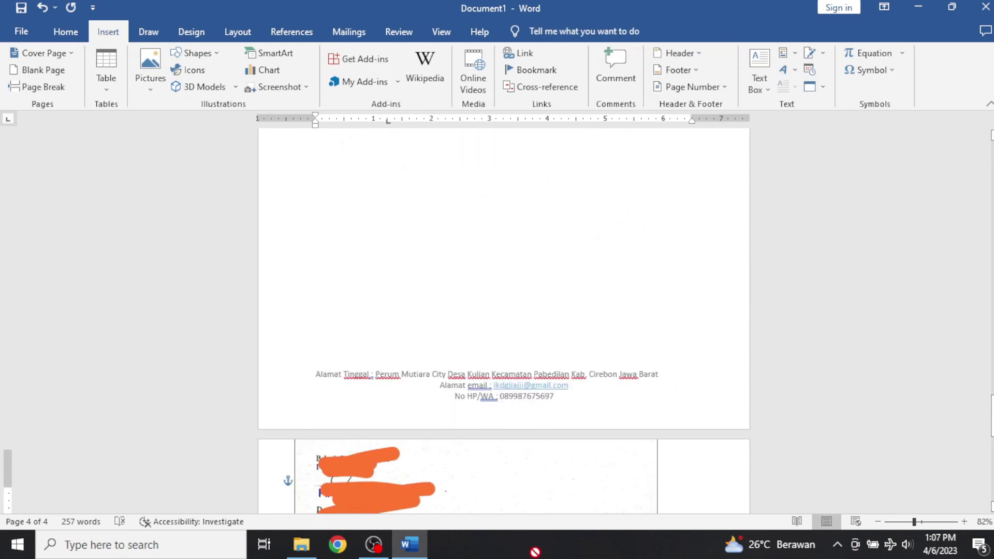
Drag the certificate picture down onto the new fifth page.
left_click(549, 406)
scroll(550, 408, "up", 10)
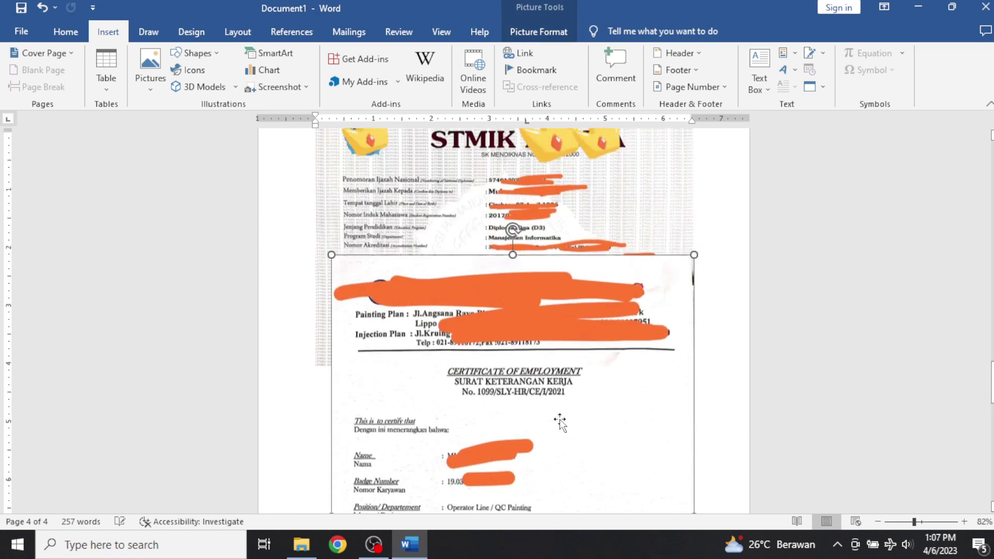
scroll(557, 430, "up", 3)
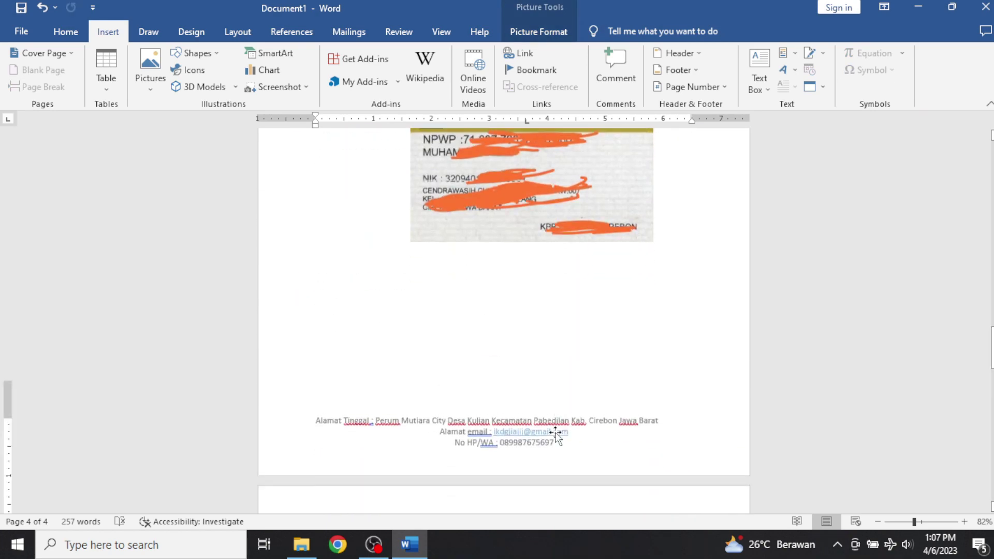
scroll(555, 433, "down", 5)
scroll(553, 425, "down", 5)
scroll(554, 417, "down", 3)
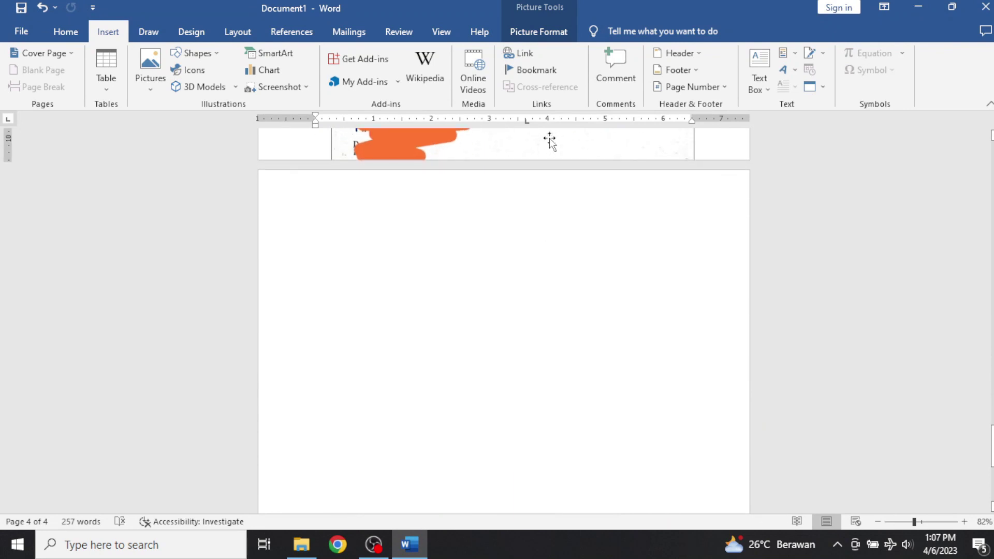
left_click_drag(550, 140, 533, 555)
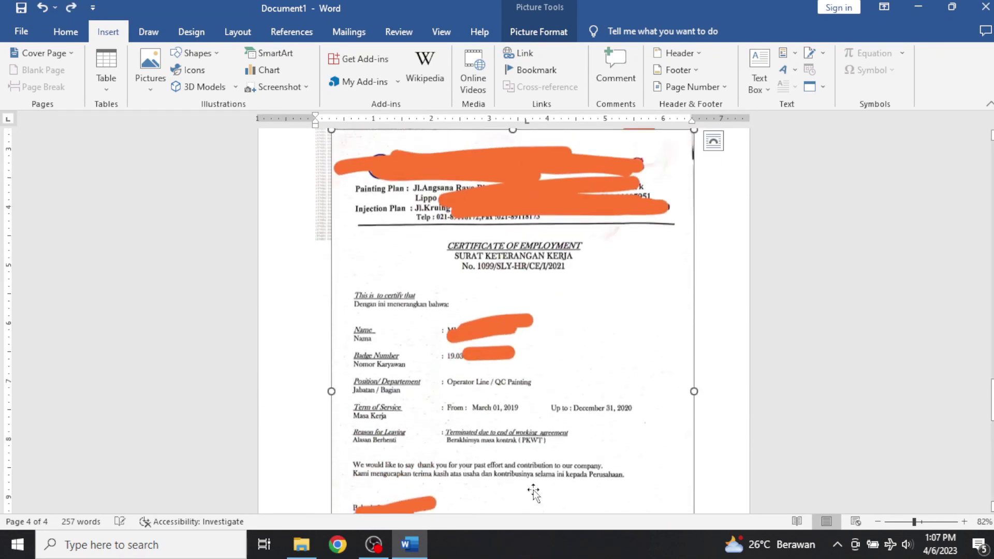
scroll(539, 349, "down", 6)
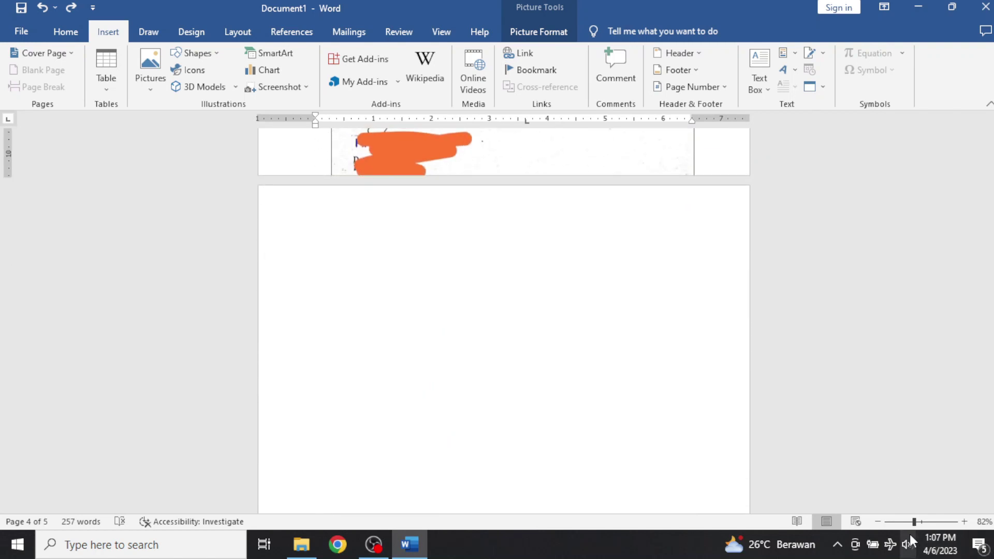
scroll(647, 371, "down", 2, "ctrl")
left_click_drag(516, 166, 512, 439)
scroll(518, 435, "up", 4)
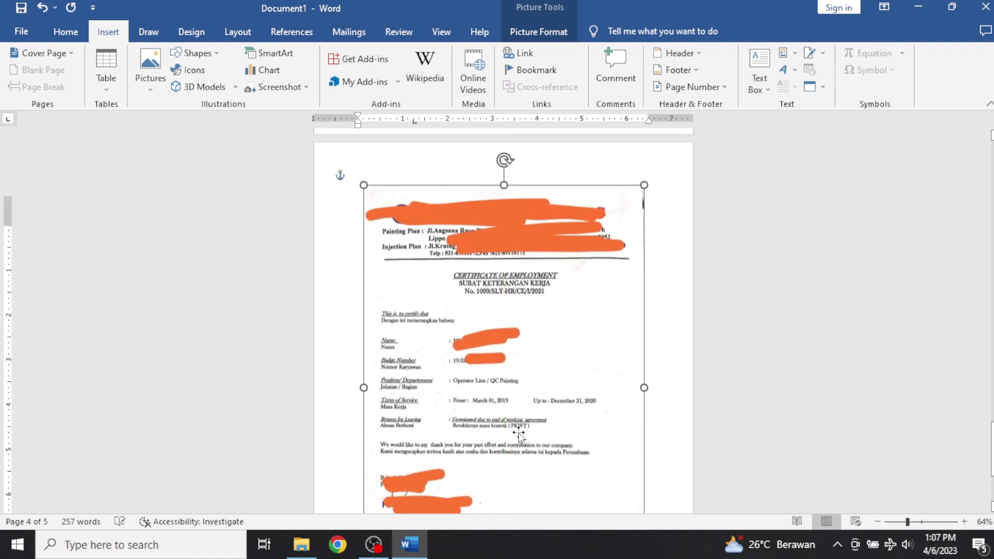
scroll(533, 409, "down", 3)
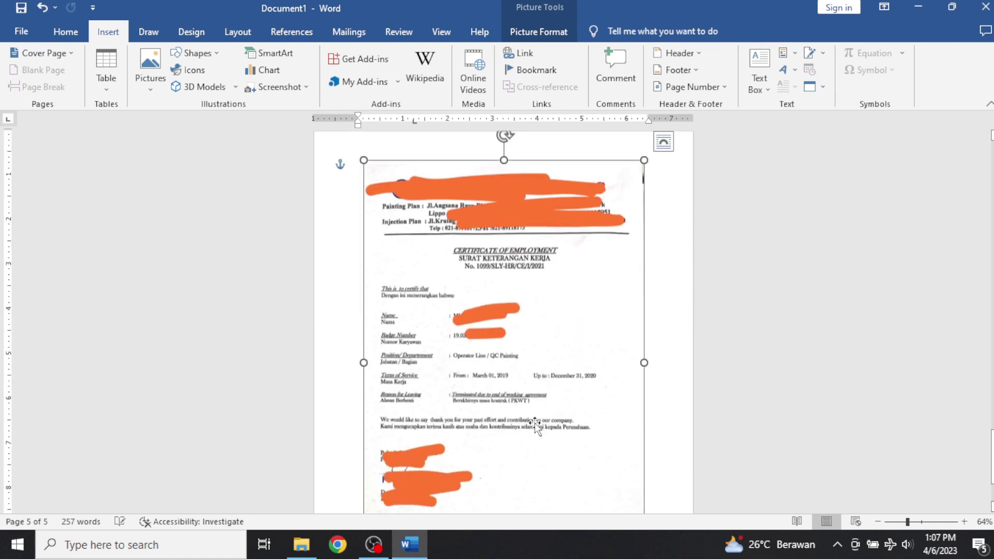
scroll(540, 407, "up", 8)
scroll(548, 397, "up", 1)
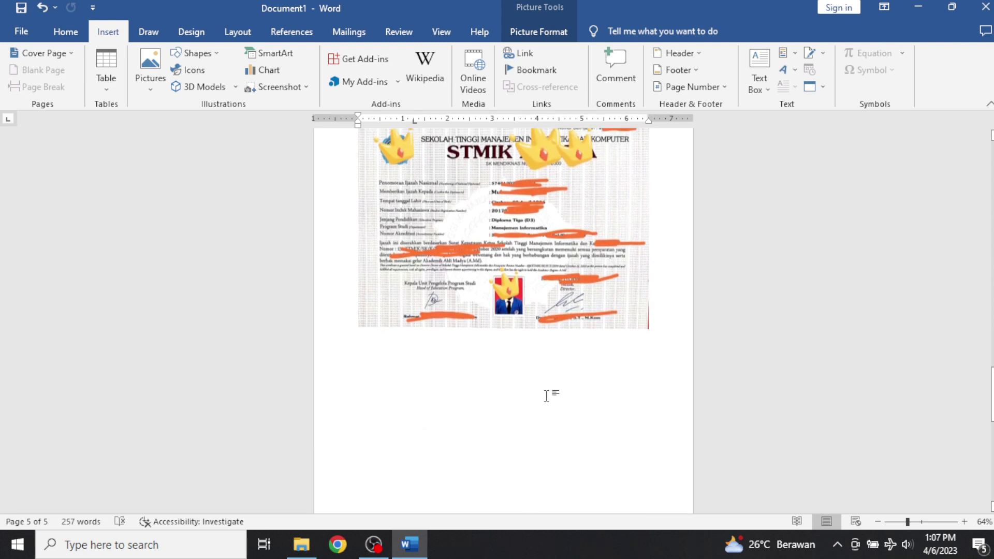
scroll(547, 396, "down", 9)
scroll(546, 397, "down", 3)
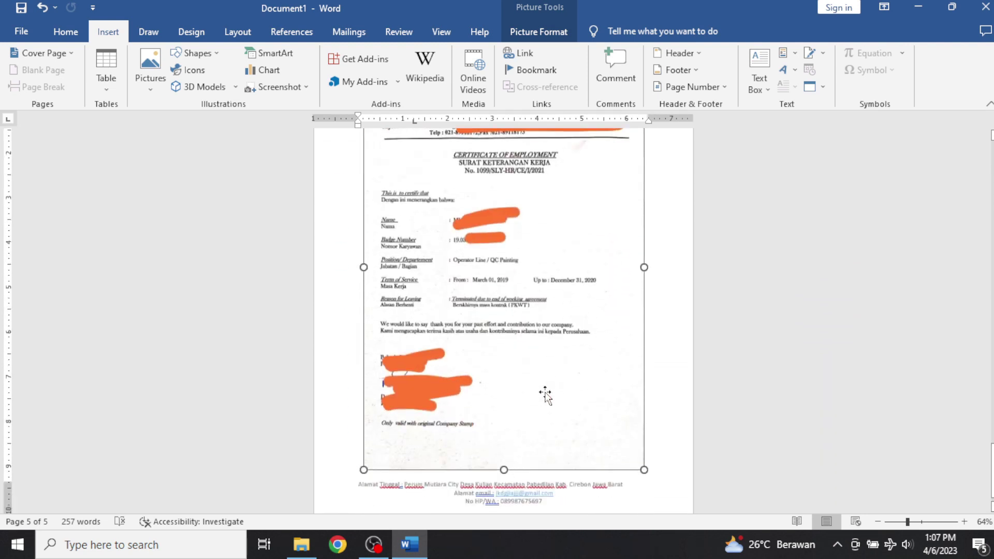
left_click(655, 429)
scroll(655, 429, "up", 4)
scroll(656, 429, "down", 3)
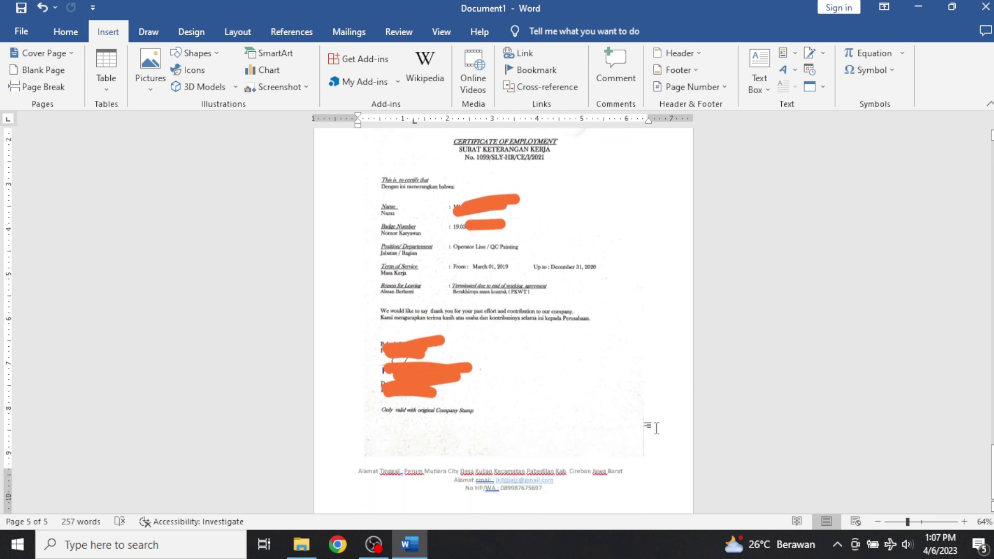
scroll(657, 427, "down", 1)
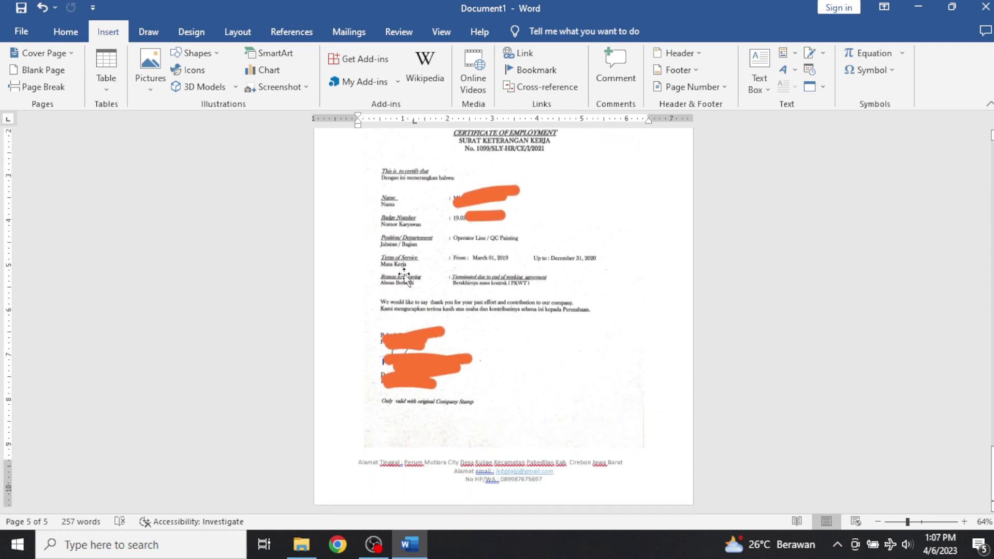
left_click(150, 72)
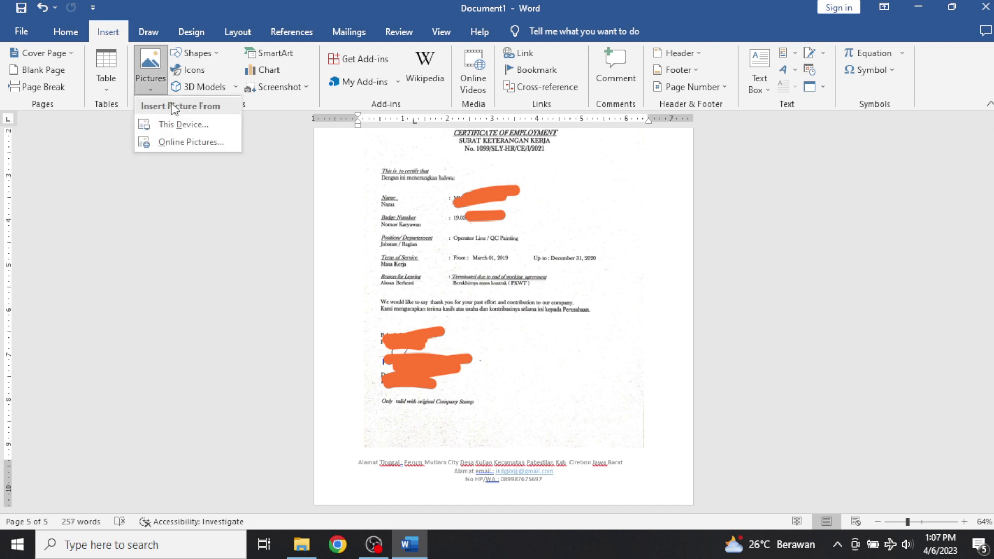
left_click(172, 122)
scroll(402, 237, "down", 5)
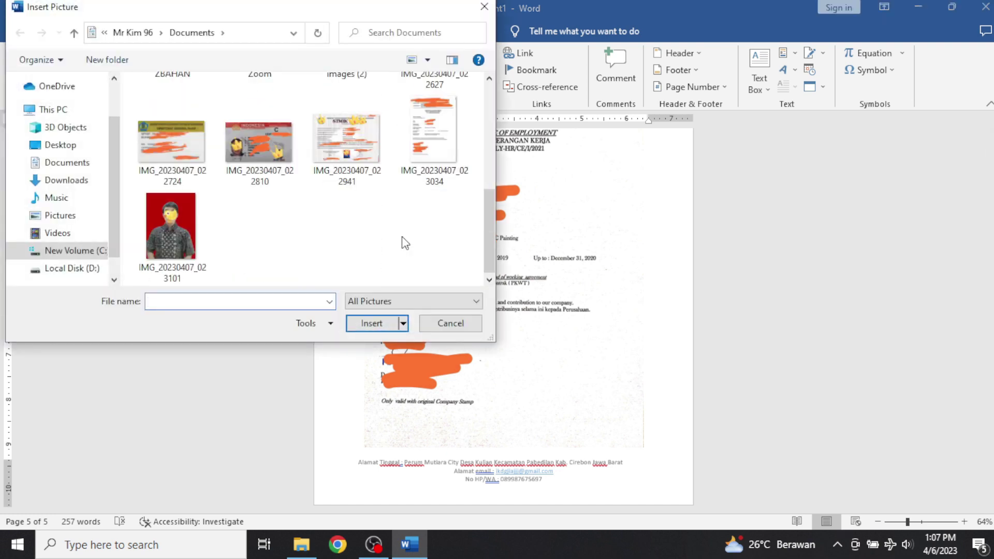
scroll(408, 236, "up", 1)
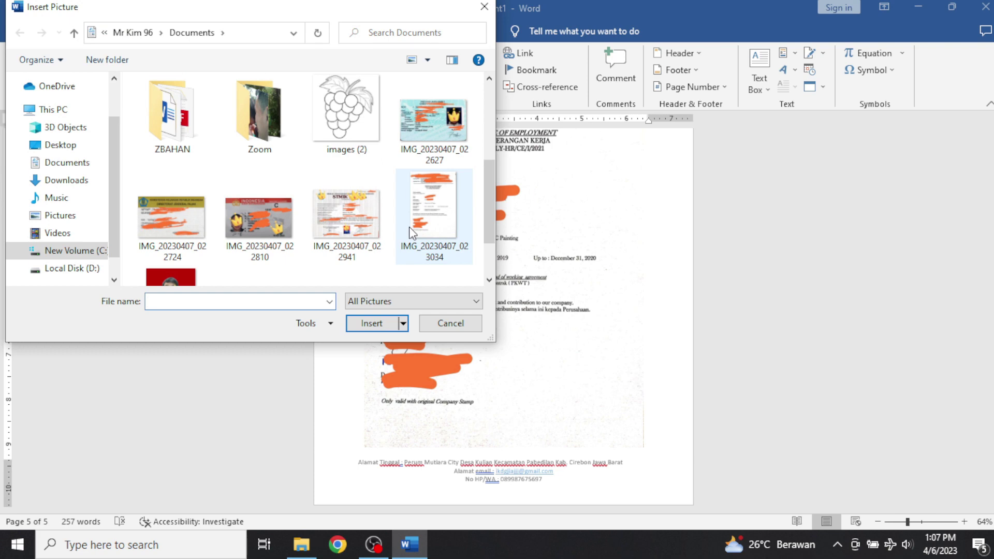
left_click(455, 325)
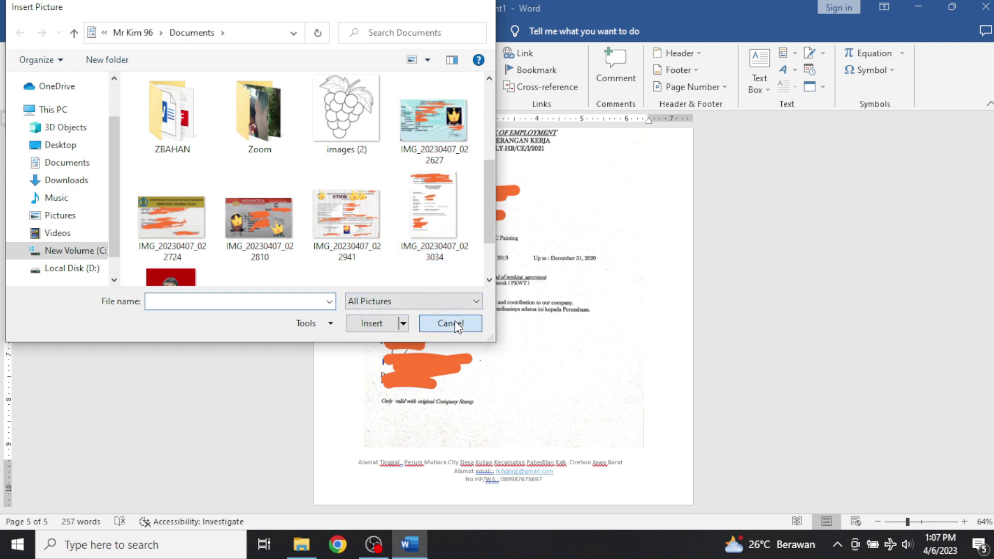
scroll(567, 331, "up", 5)
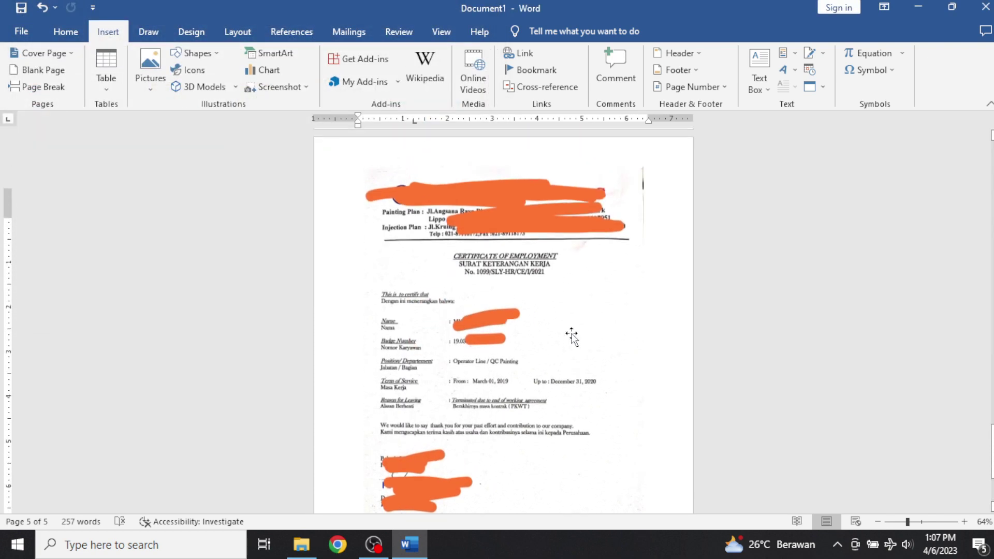
Save the CV as a Word document in Documents, named 'CV' plus the owner's name.
left_click(23, 31)
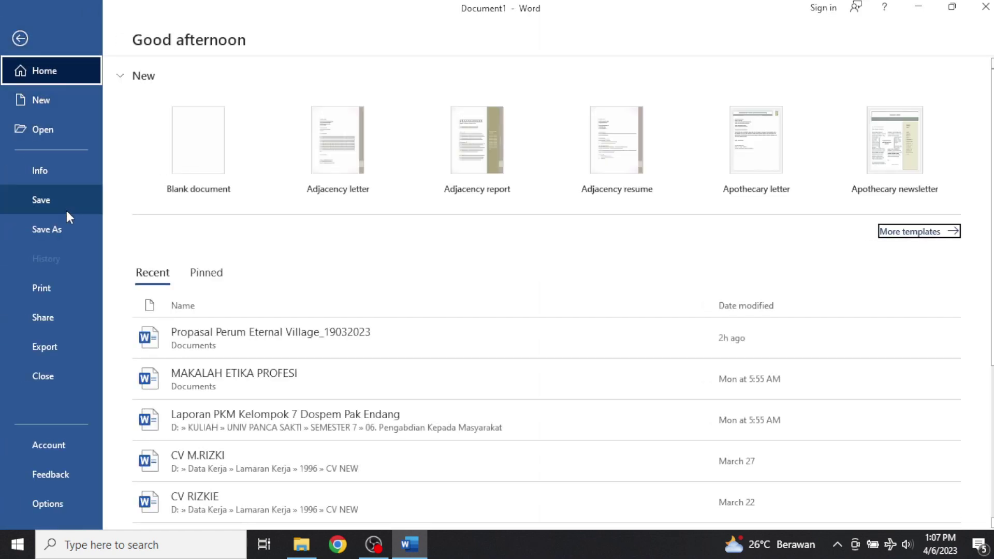
left_click(65, 228)
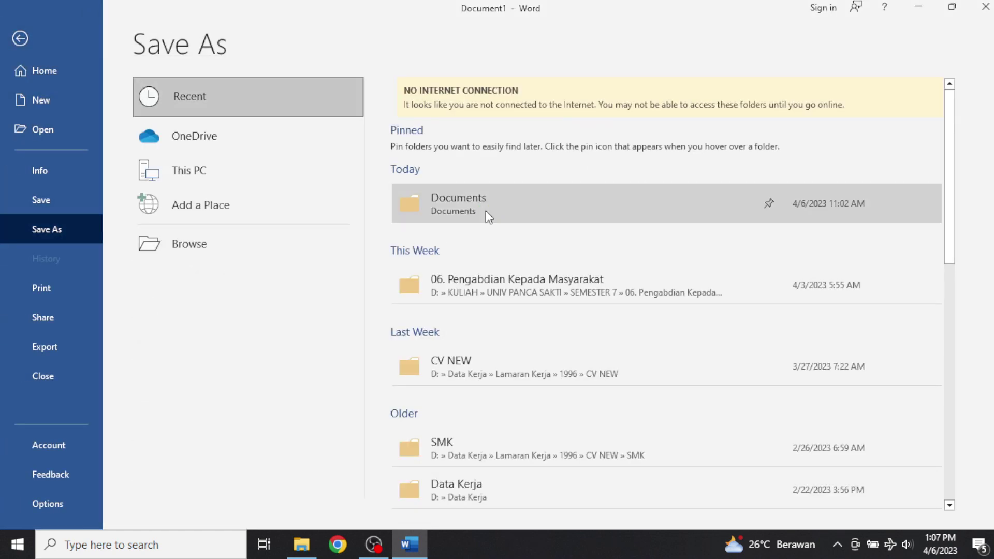
left_click(484, 212)
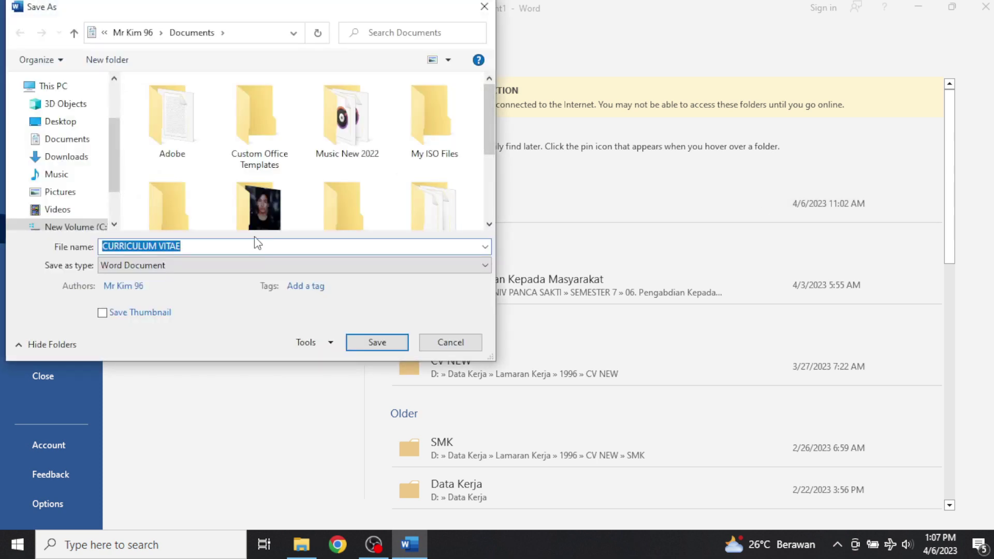
type("CV MR KIM")
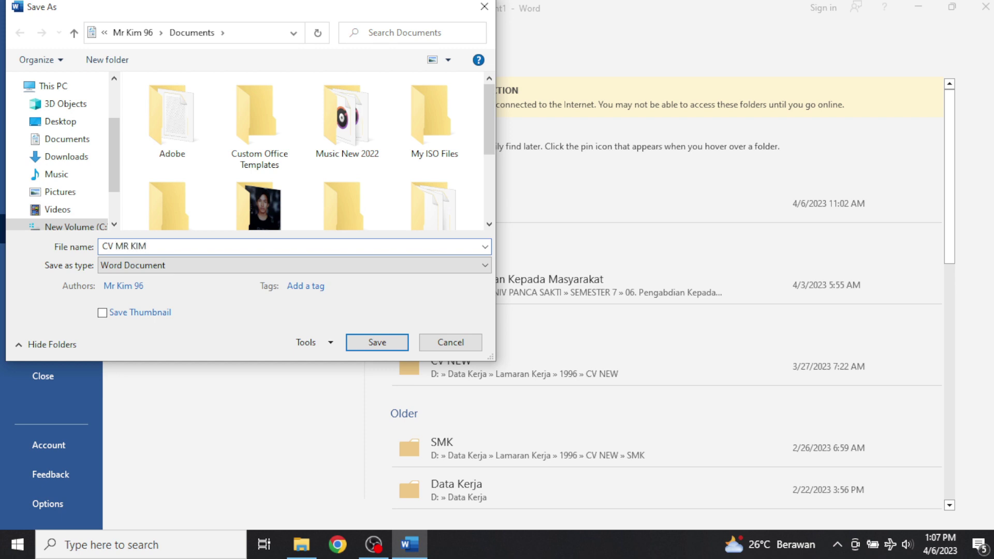
key("Return")
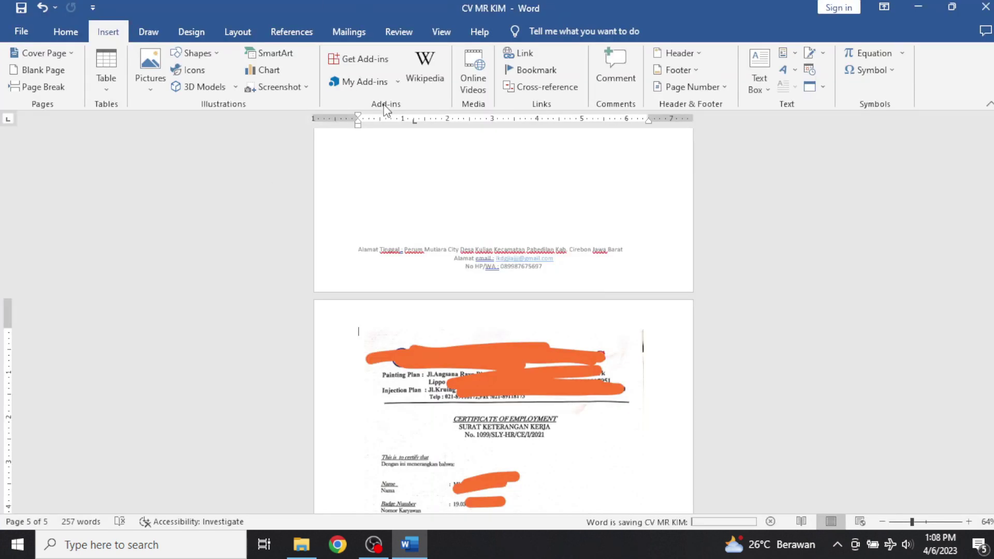
Save a PDF copy of the CV to Documents, opening it after publishing.
left_click(20, 34)
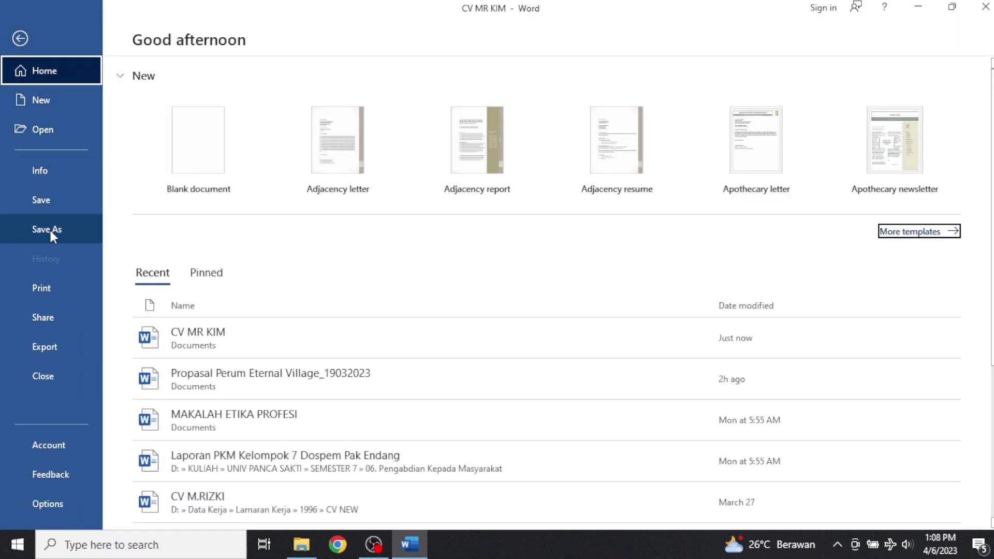
left_click(51, 231)
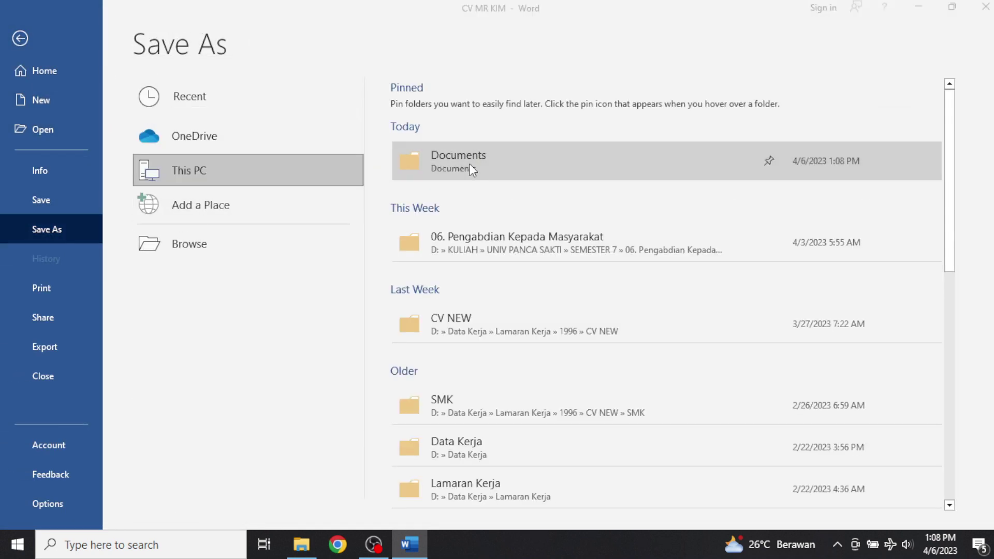
left_click(469, 164)
left_click(220, 265)
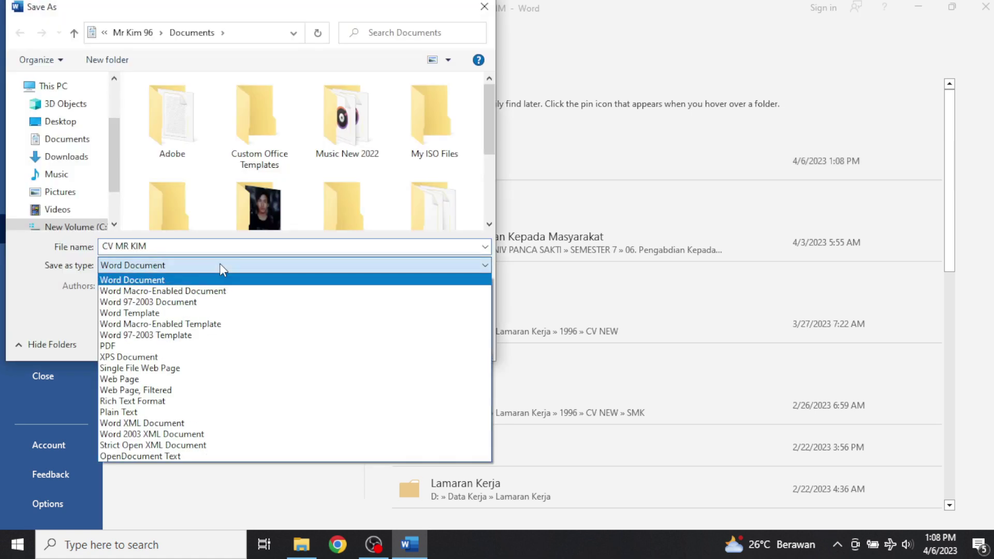
left_click(182, 347)
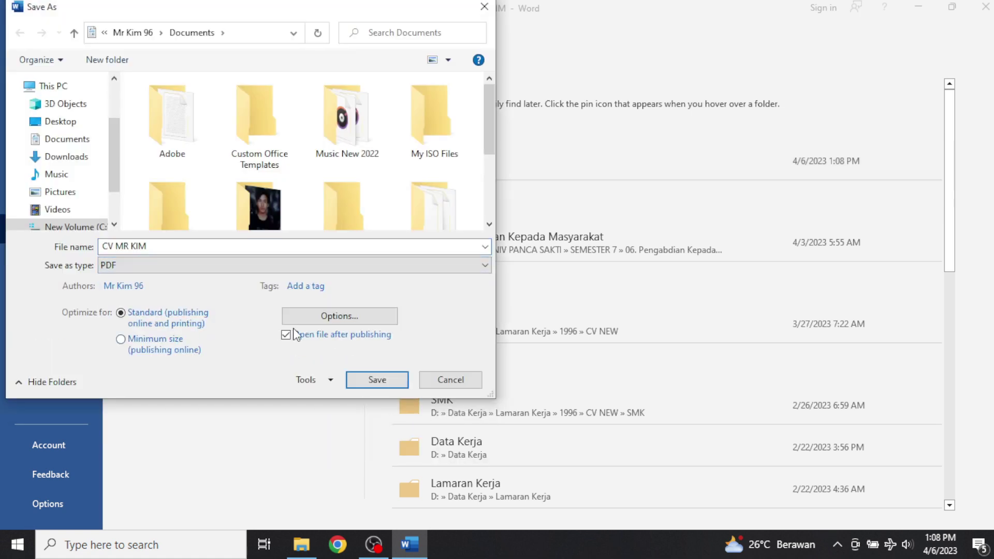
left_click(387, 380)
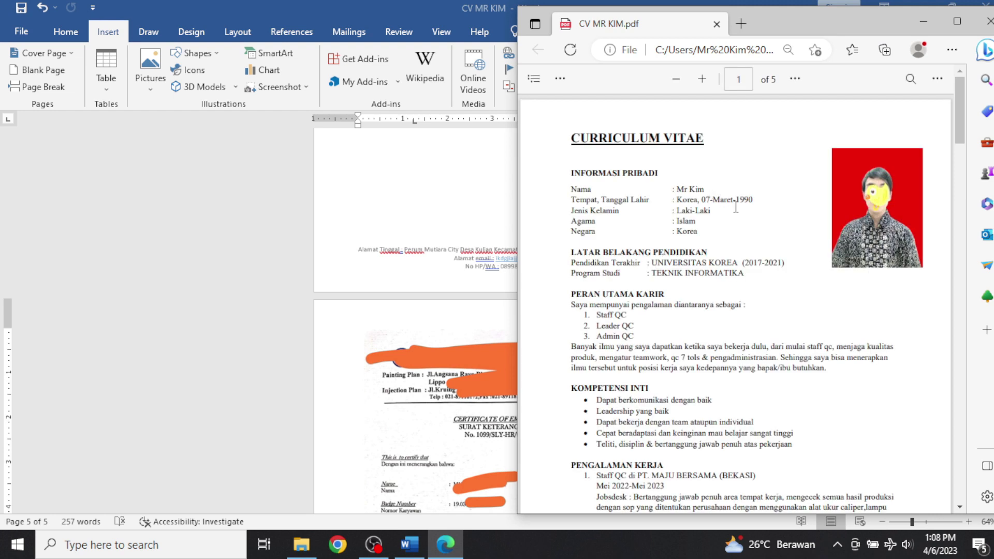
Page down through all five PDF pages, back up to the top, then close Edge.
scroll(736, 208, "down", 6)
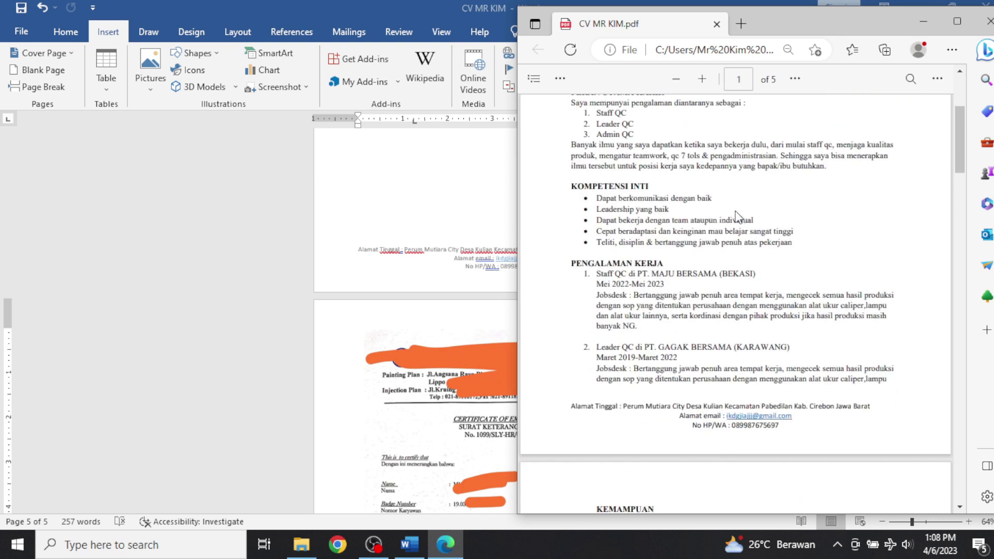
scroll(736, 213, "down", 12)
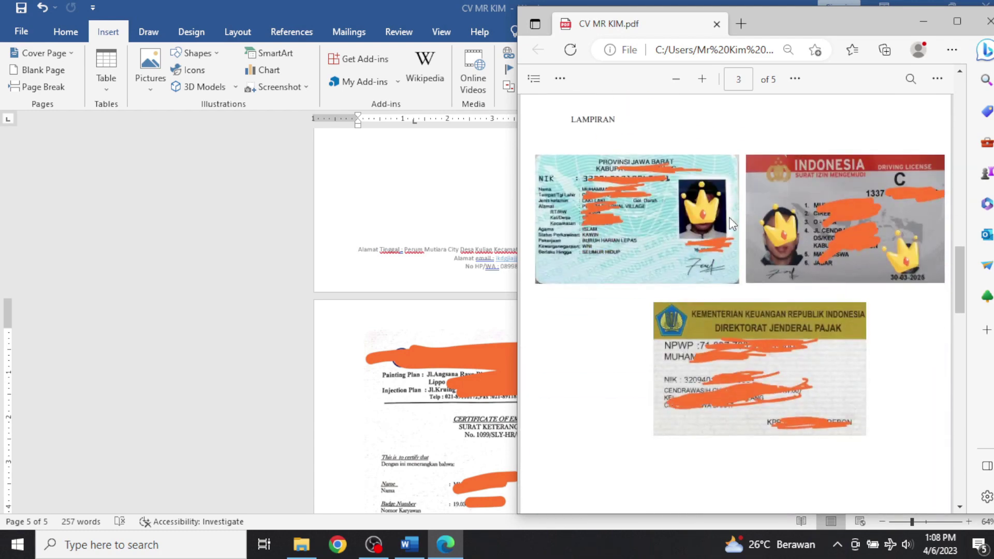
scroll(733, 223, "down", 15)
scroll(732, 226, "down", 20)
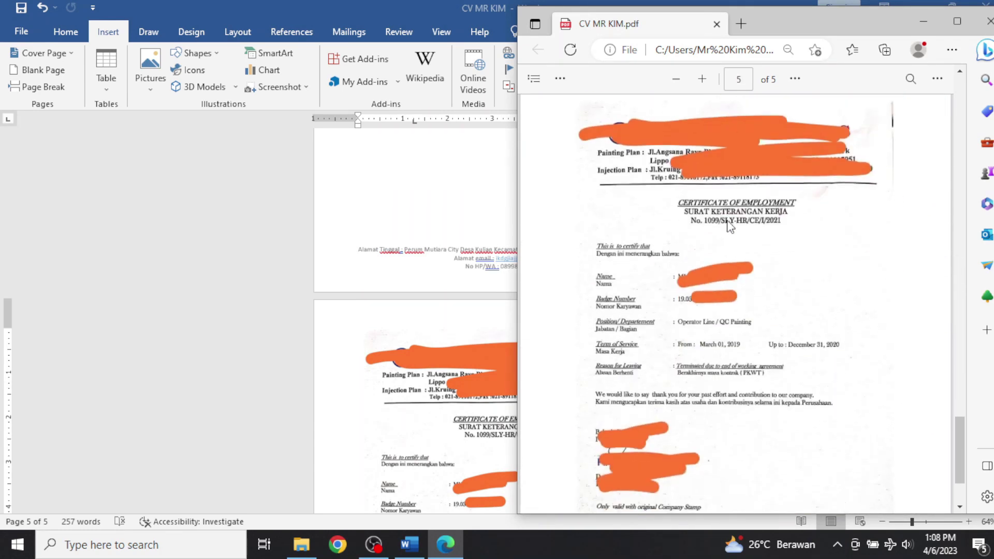
scroll(733, 222, "up", 20)
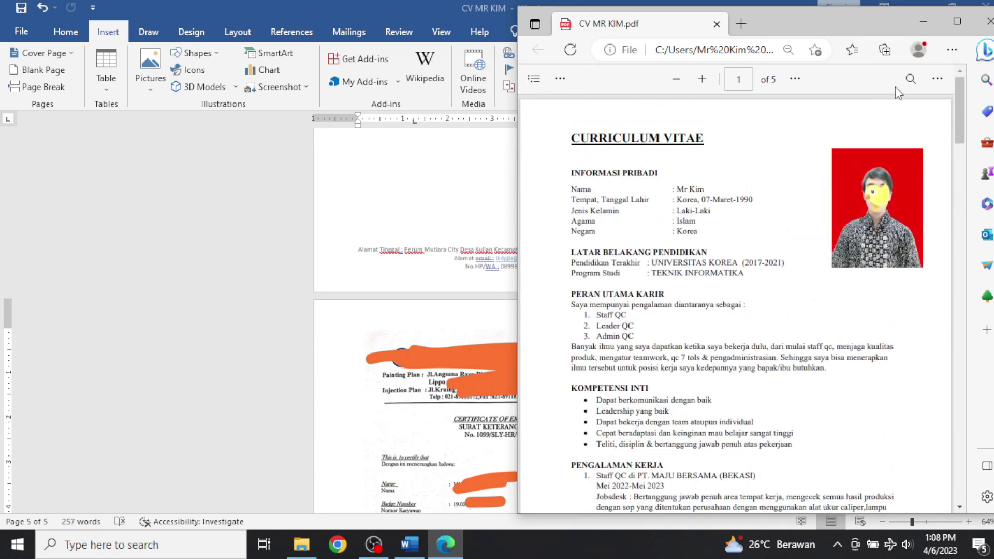
left_click(989, 23)
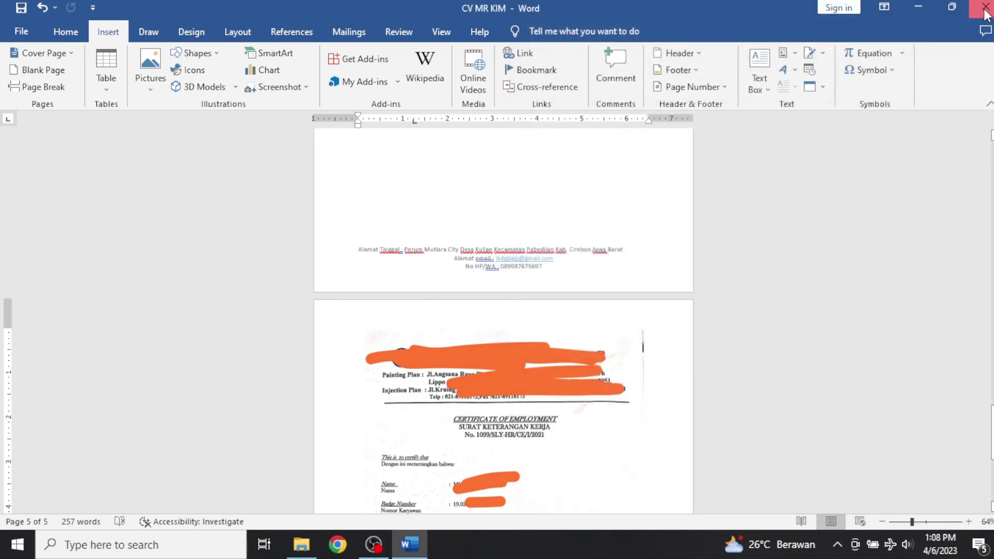
Close Word and select the CV PDF in Documents to confirm its 978 KB size.
left_click(985, 8)
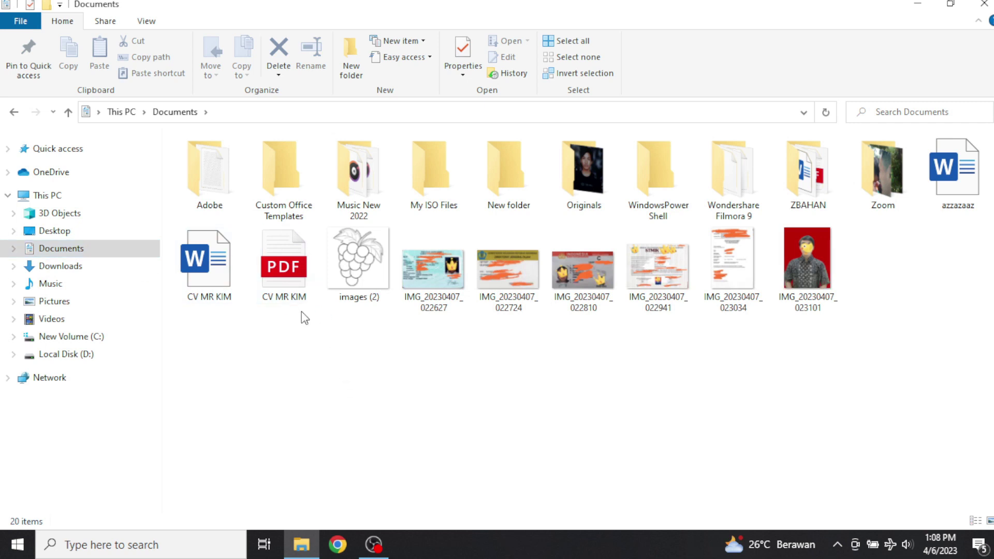
left_click(294, 294)
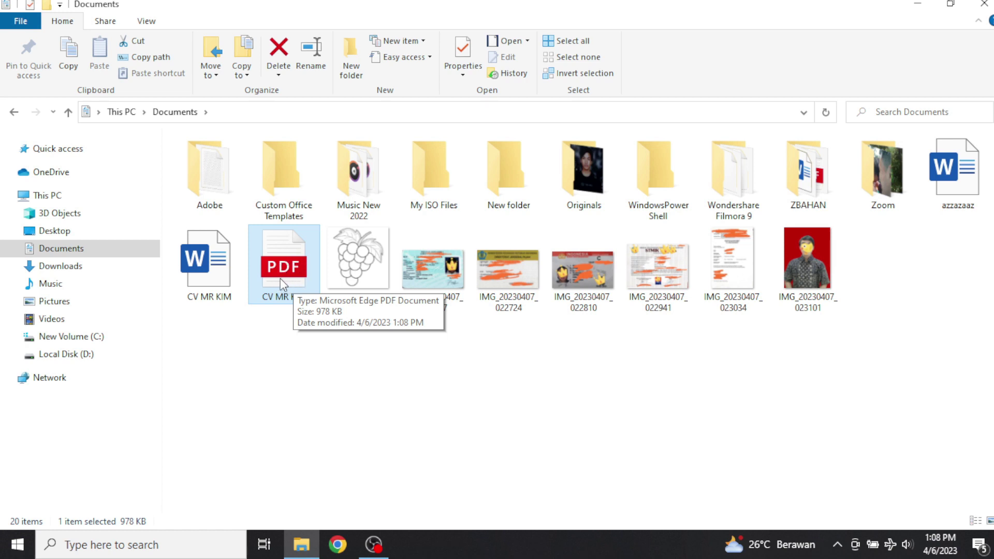
left_click(310, 381)
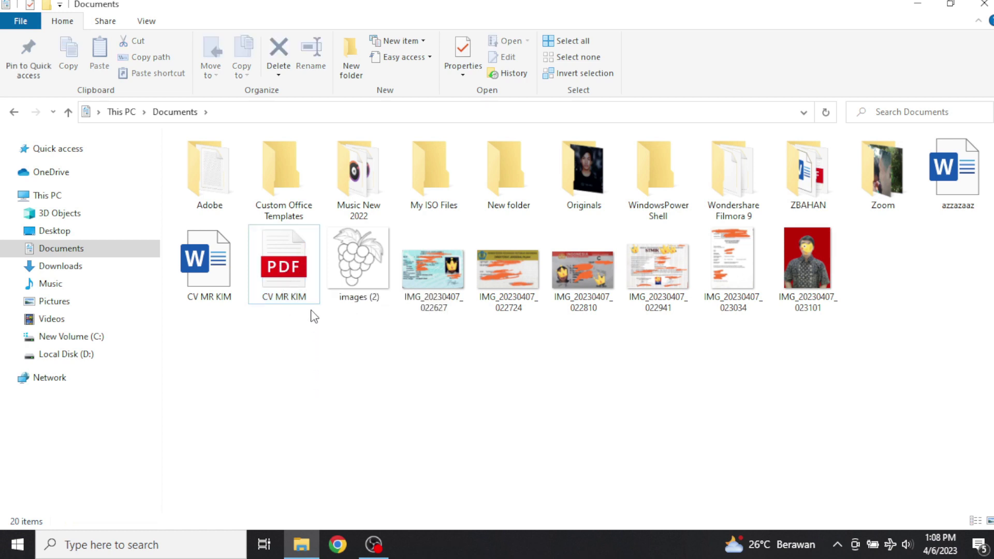
left_click(285, 267)
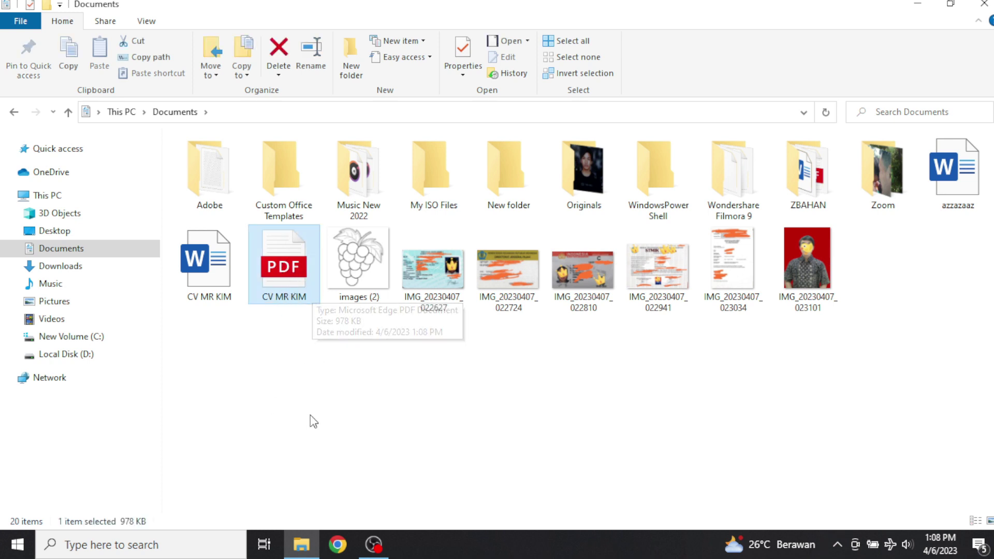
left_click(318, 337)
left_click(312, 297)
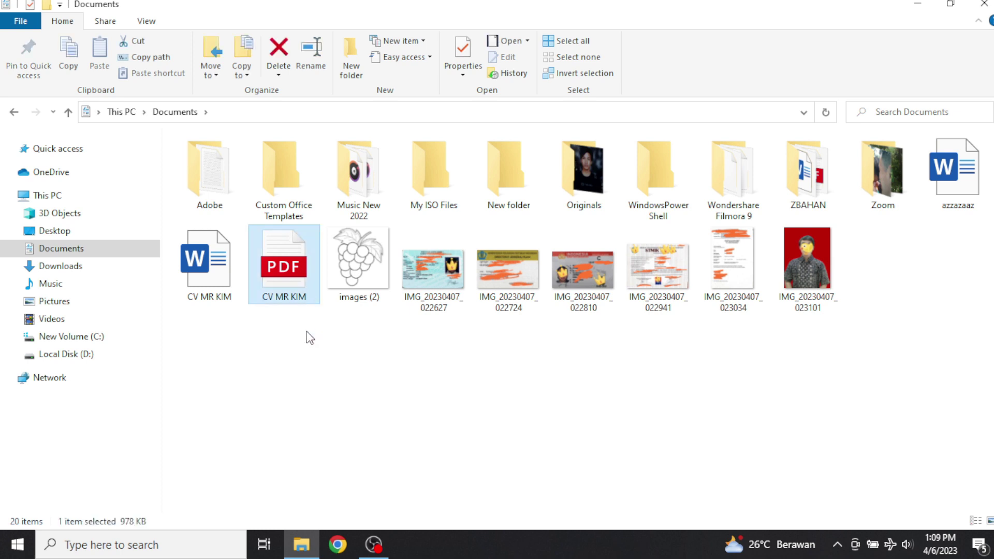